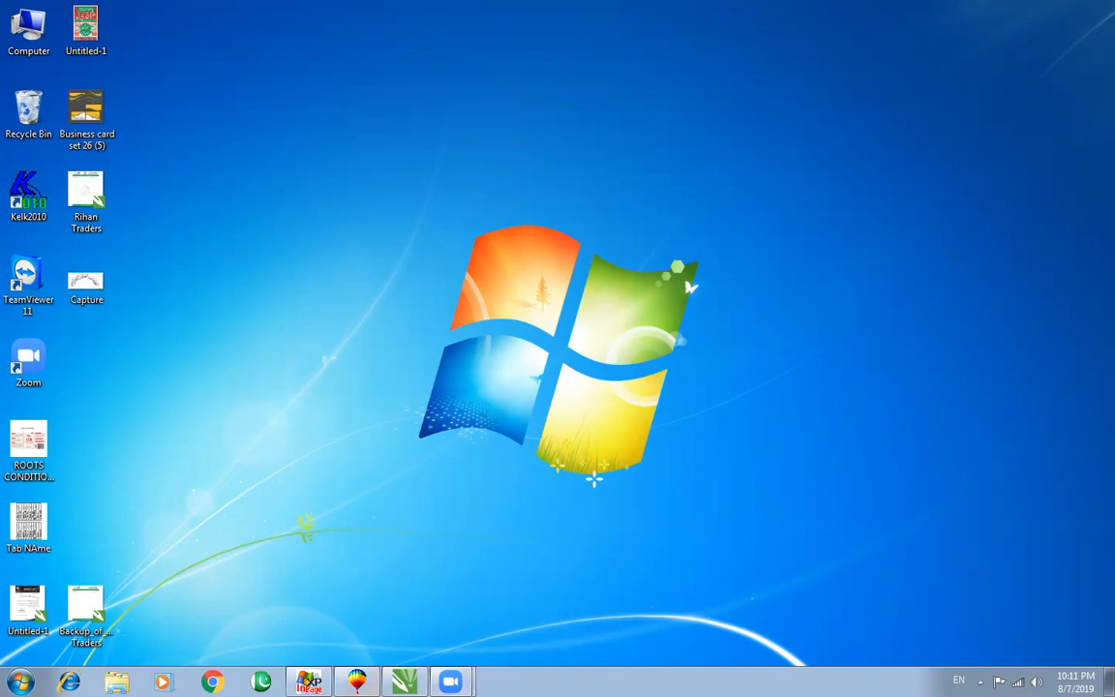
Switch to CorelDRAW, draw a rectangle about 5.27 by 3.04 inches, and centre it on the page
{"action": "left_click", "coordinate": [404, 682]}
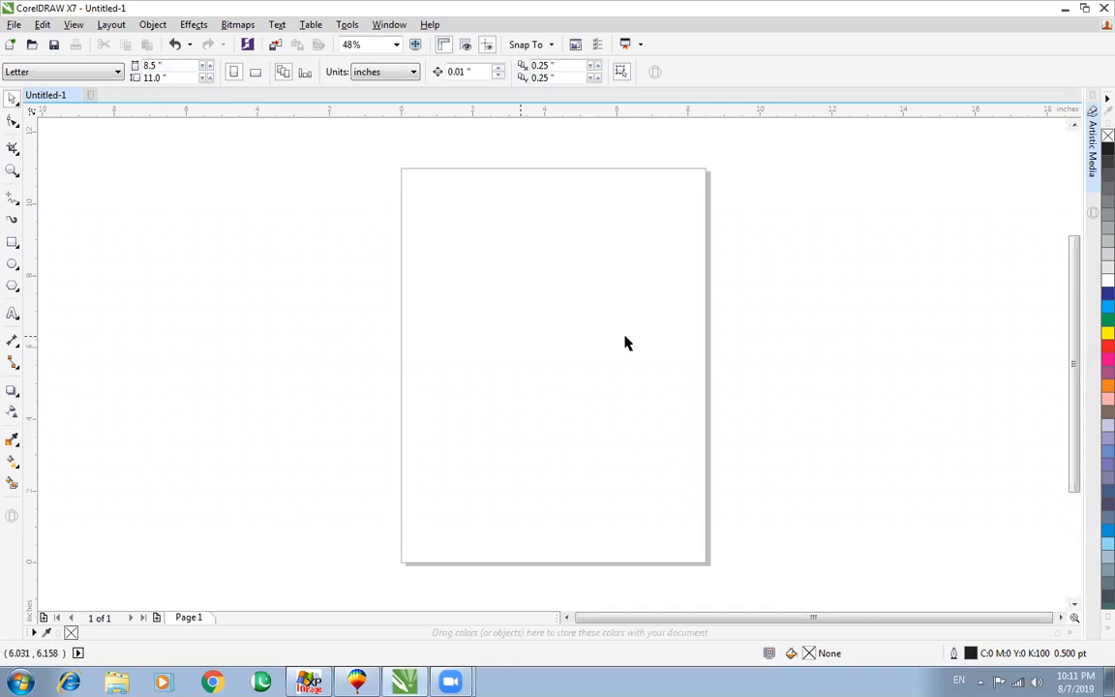
{"action": "left_click", "coordinate": [13, 242]}
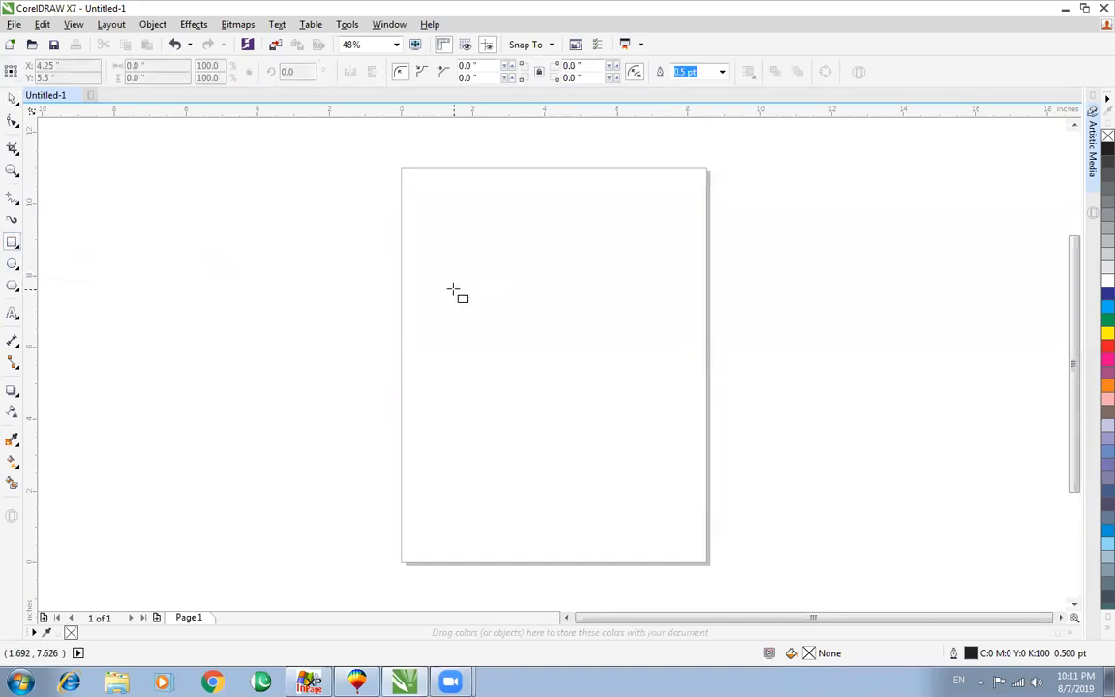
{"action": "left_click_drag", "start_coordinate": [449, 282], "coordinate": [640, 392]}
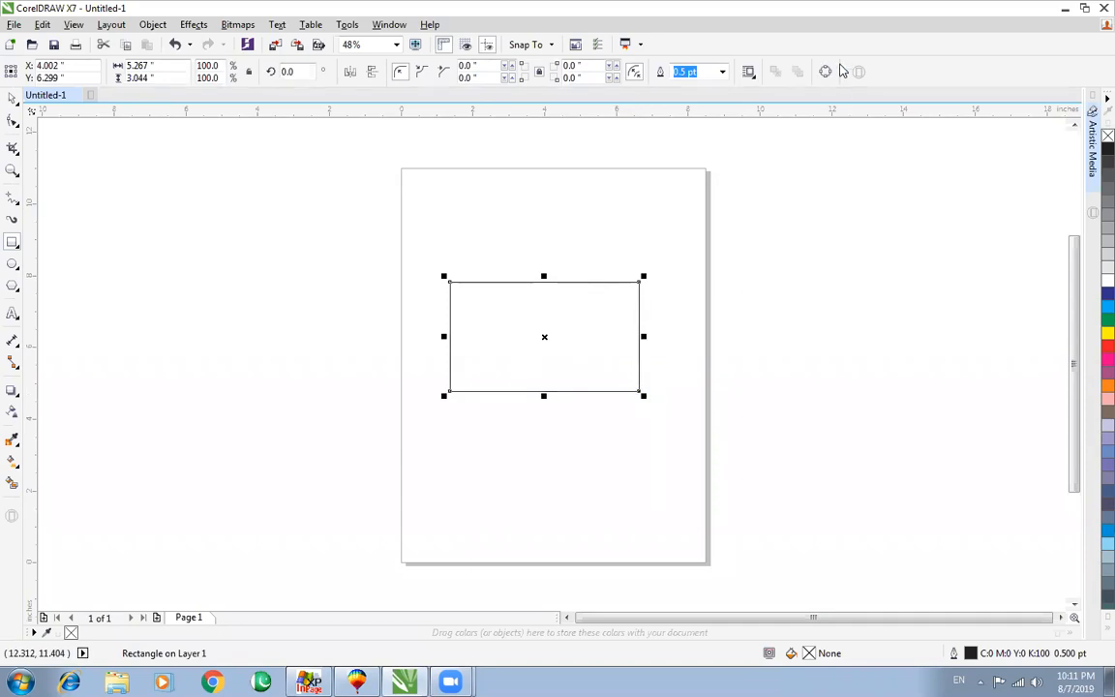
{"action": "left_click", "coordinate": [623, 282]}
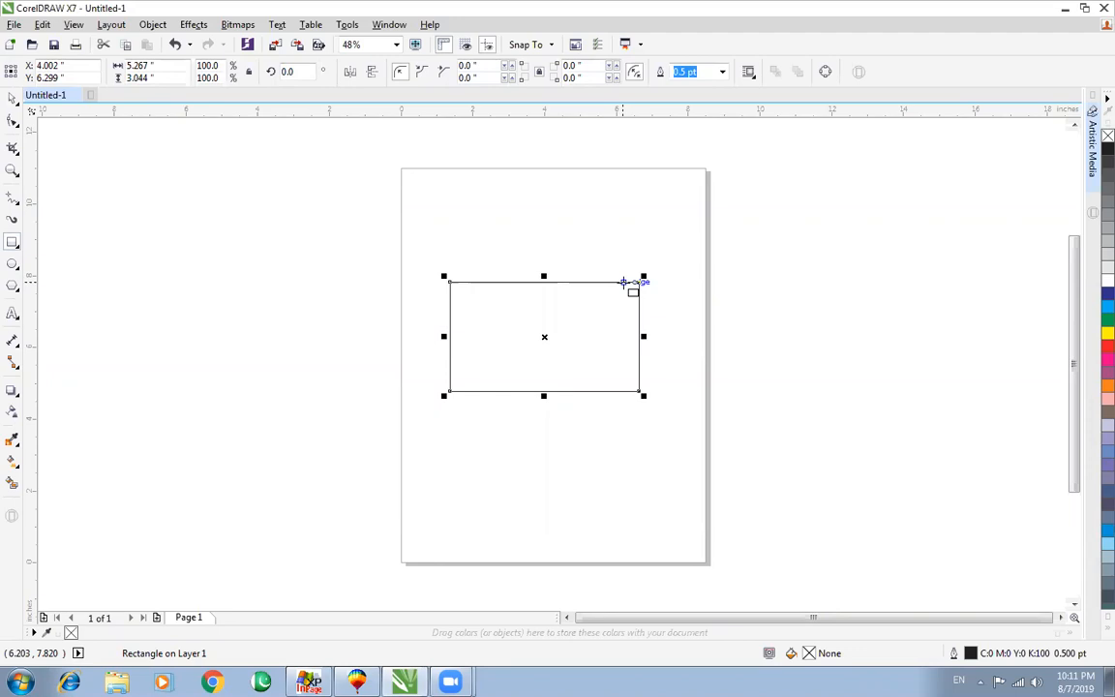
{"action": "key", "text": "p"}
{"action": "key", "text": "space"}
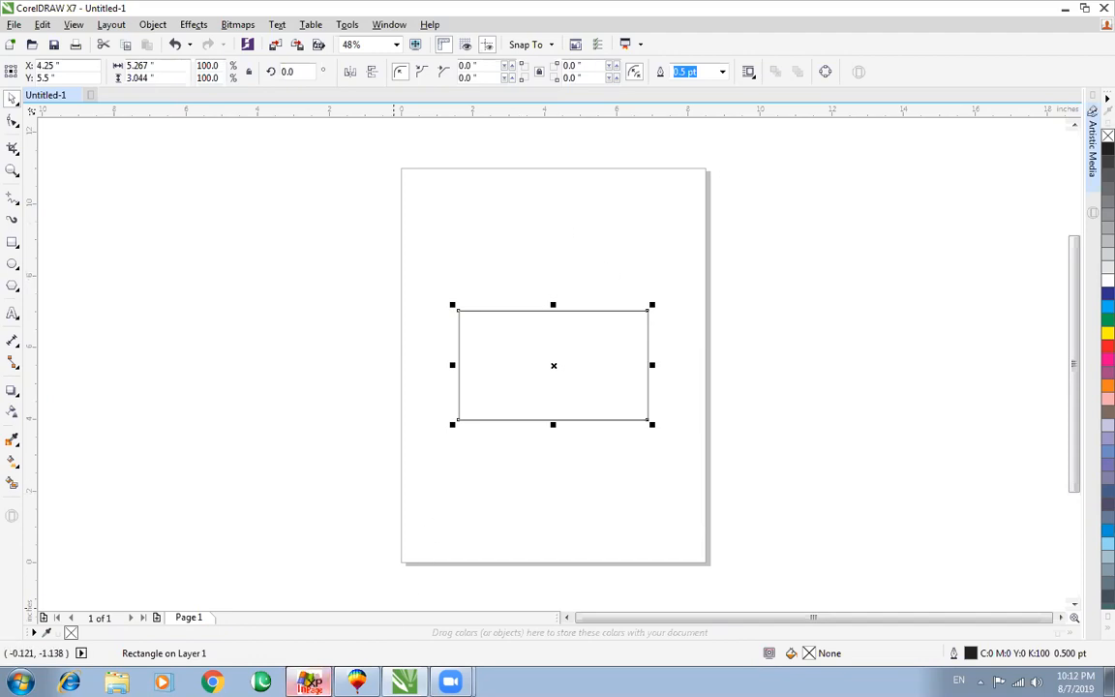
Switch to InPage, create a default new document, and enter the Urdu line "جامعہ محمودیہ عربیہ عیدگاہ اوکاڑا"
{"action": "left_click", "coordinate": [308, 681]}
{"action": "key", "text": "ctrl+n"}
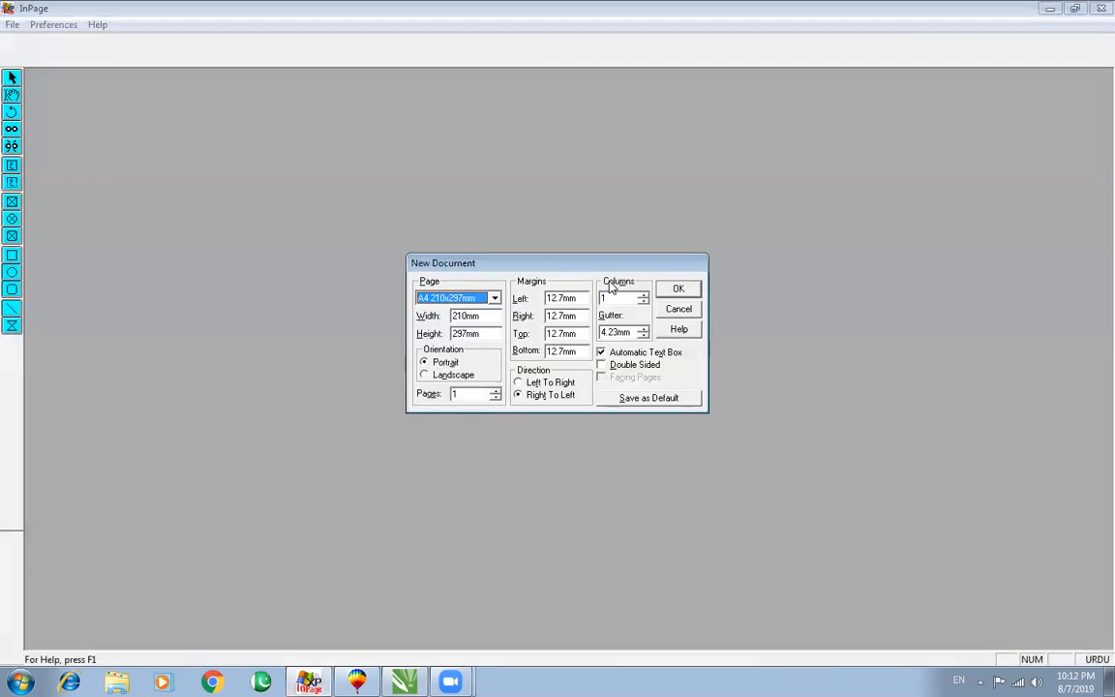
{"action": "key", "text": "Return"}
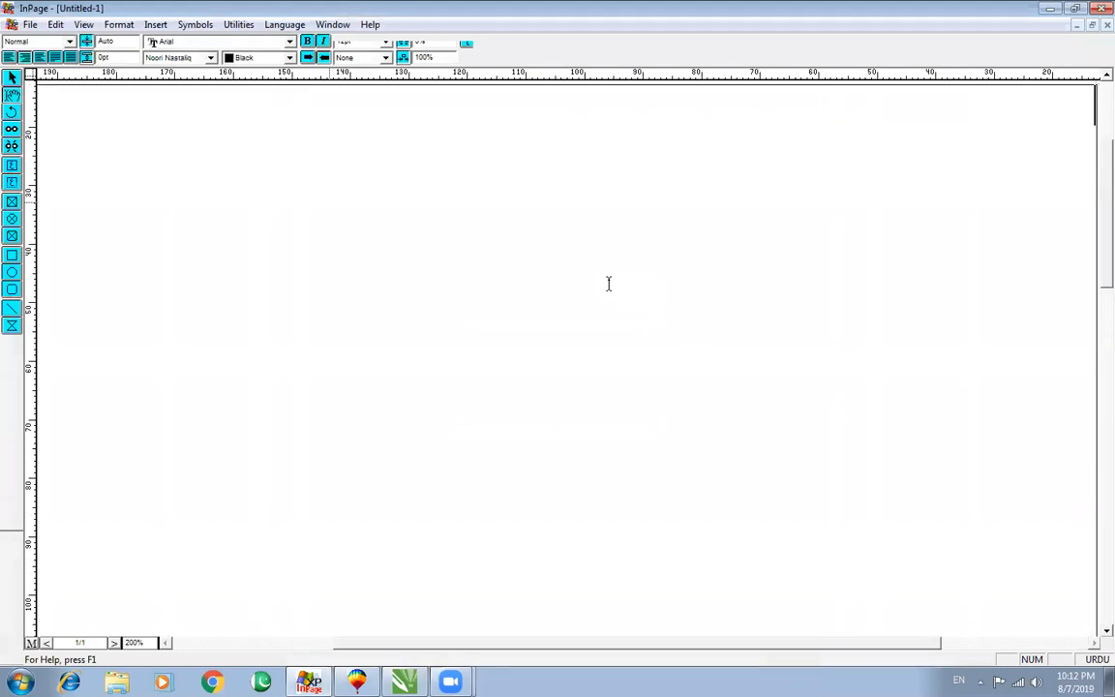
{"action": "type", "text": "جامعہ محمودیہ عربیہ عیدگاہ اوکاڑا"}
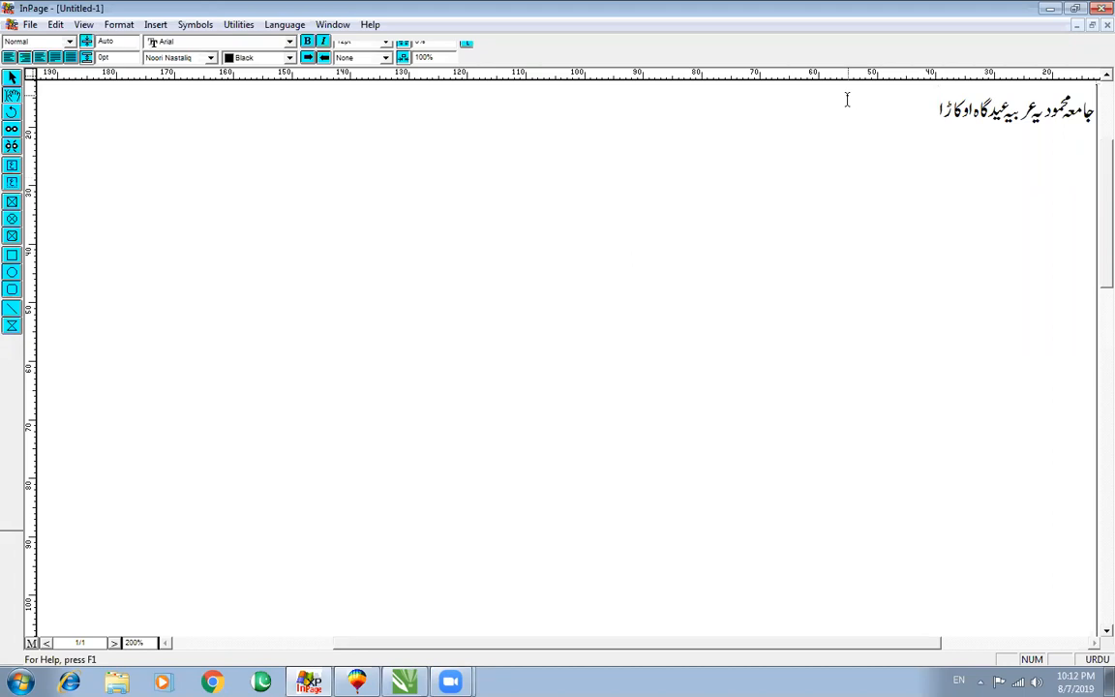
Duplicate the Urdu line onto the second line and set the copy's font to Aasaar
{"action": "left_click_drag", "start_coordinate": [876, 99], "coordinate": [1093, 107]}
{"action": "key", "text": "ctrl+c"}
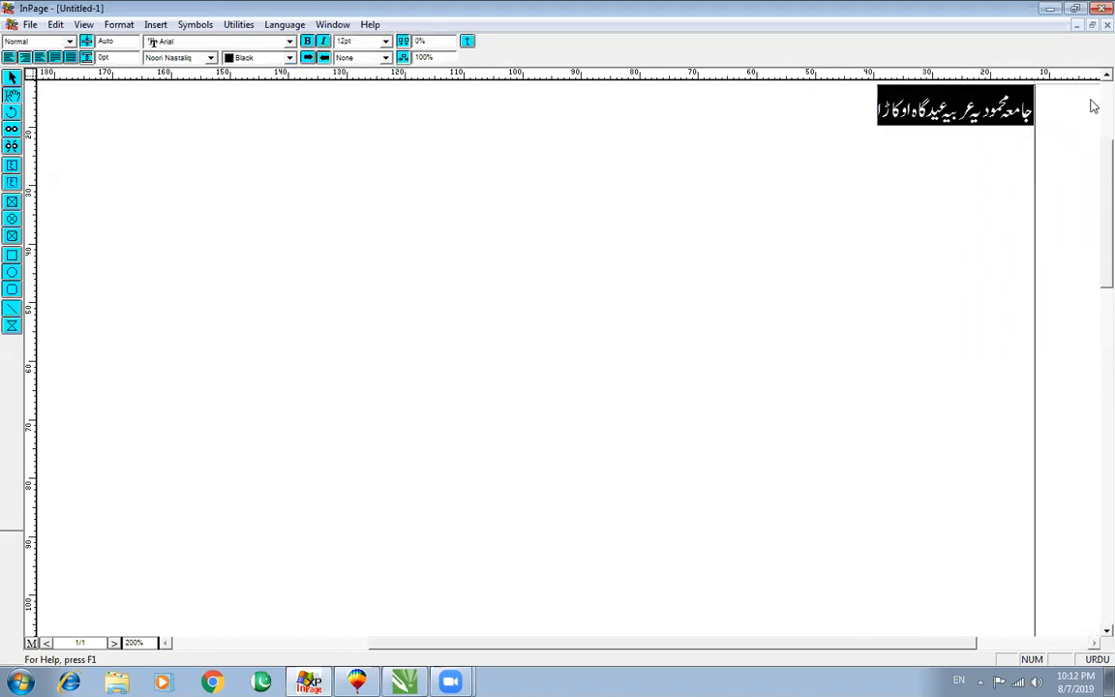
{"action": "left_click", "coordinate": [794, 130]}
{"action": "key", "text": "ctrl+v"}
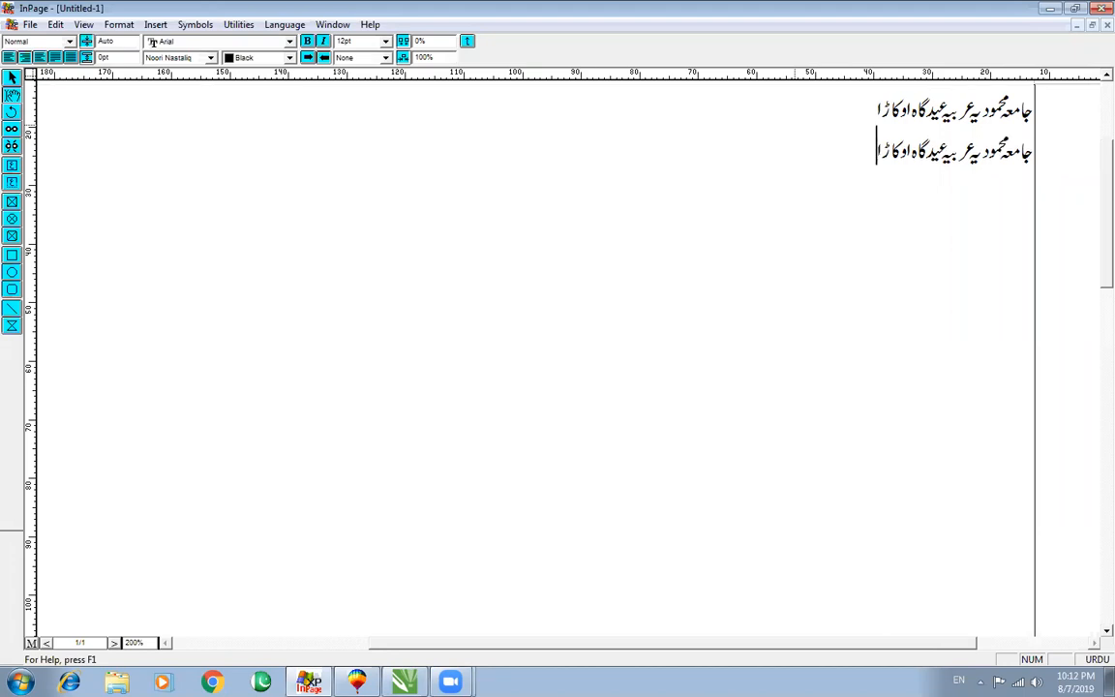
{"action": "left_click_drag", "start_coordinate": [853, 143], "coordinate": [1051, 143]}
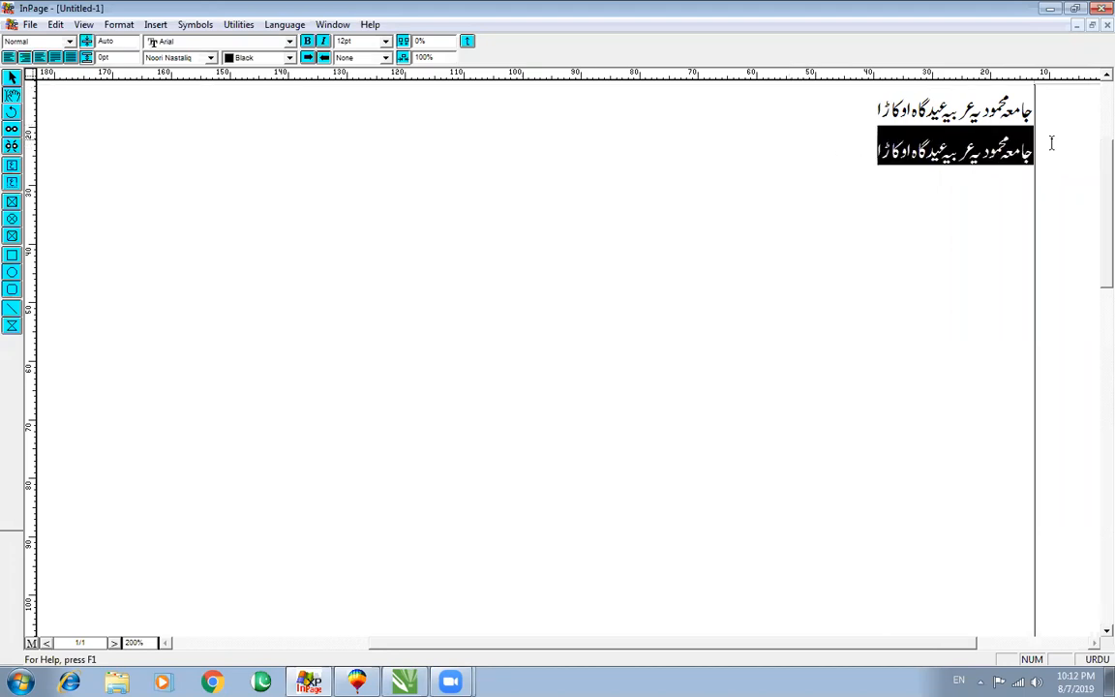
{"action": "left_click", "coordinate": [170, 58]}
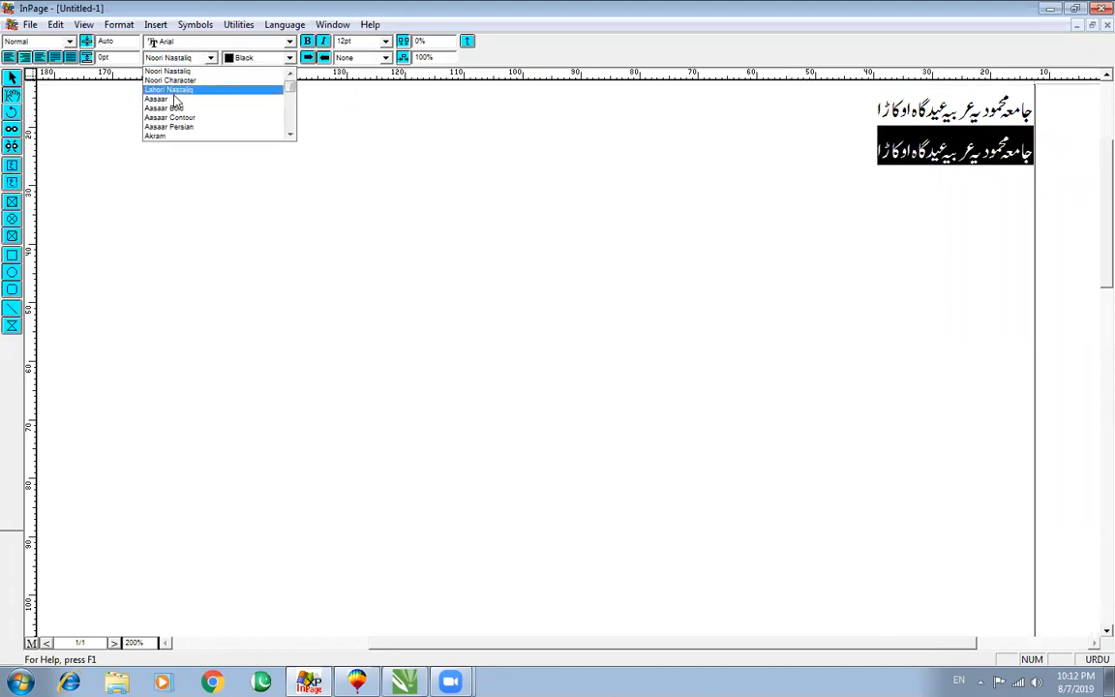
{"action": "left_click", "coordinate": [173, 98]}
{"action": "left_click", "coordinate": [732, 149]}
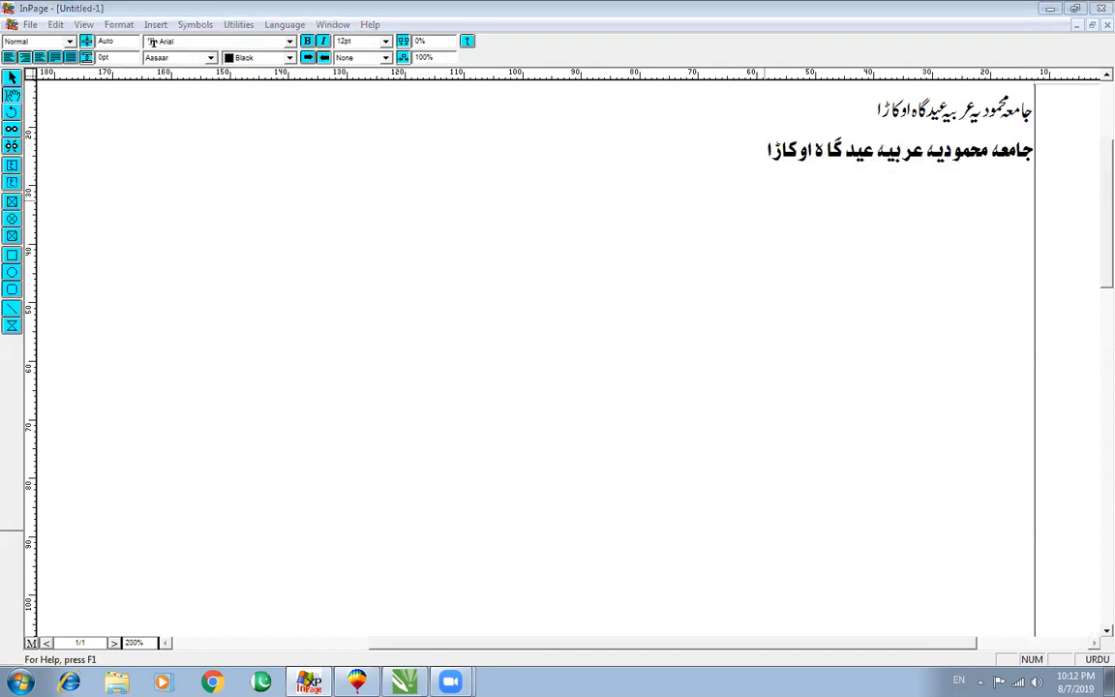
Add the same Urdu text as a third line and set that line's font to Aasaar Bold
{"action": "left_click", "coordinate": [649, 231]}
{"action": "type", "text": "جامعہ محمودیہ عربیہ عید گاہ اوکاڑا"}
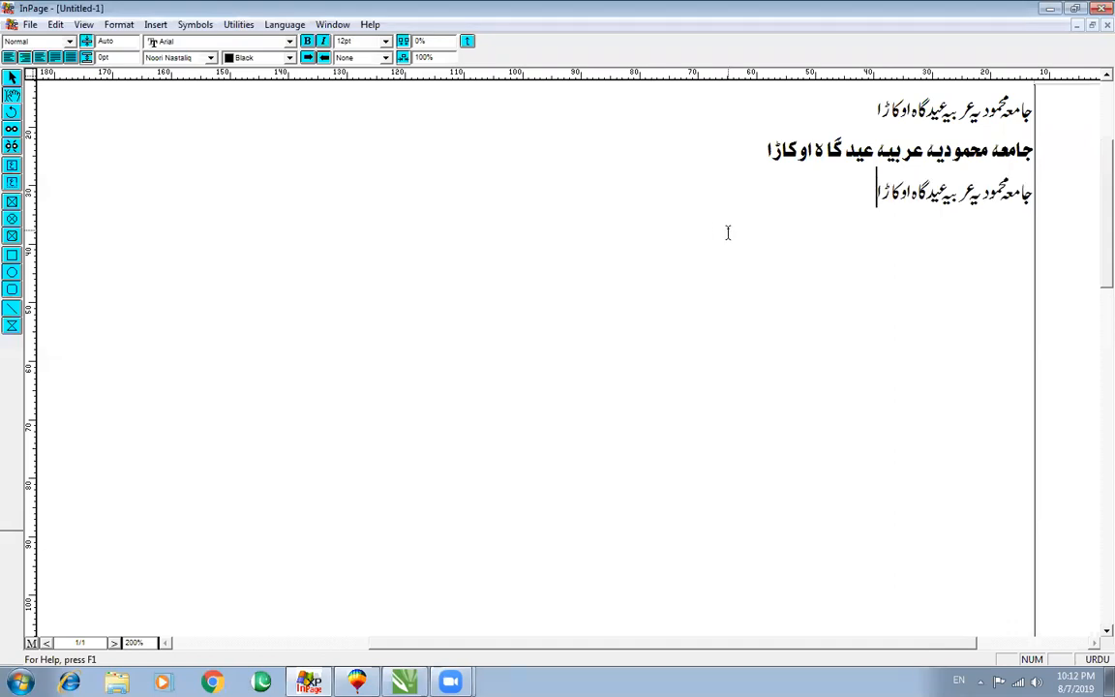
{"action": "left_click_drag", "start_coordinate": [727, 234], "coordinate": [1079, 205]}
{"action": "left_click", "coordinate": [210, 57]}
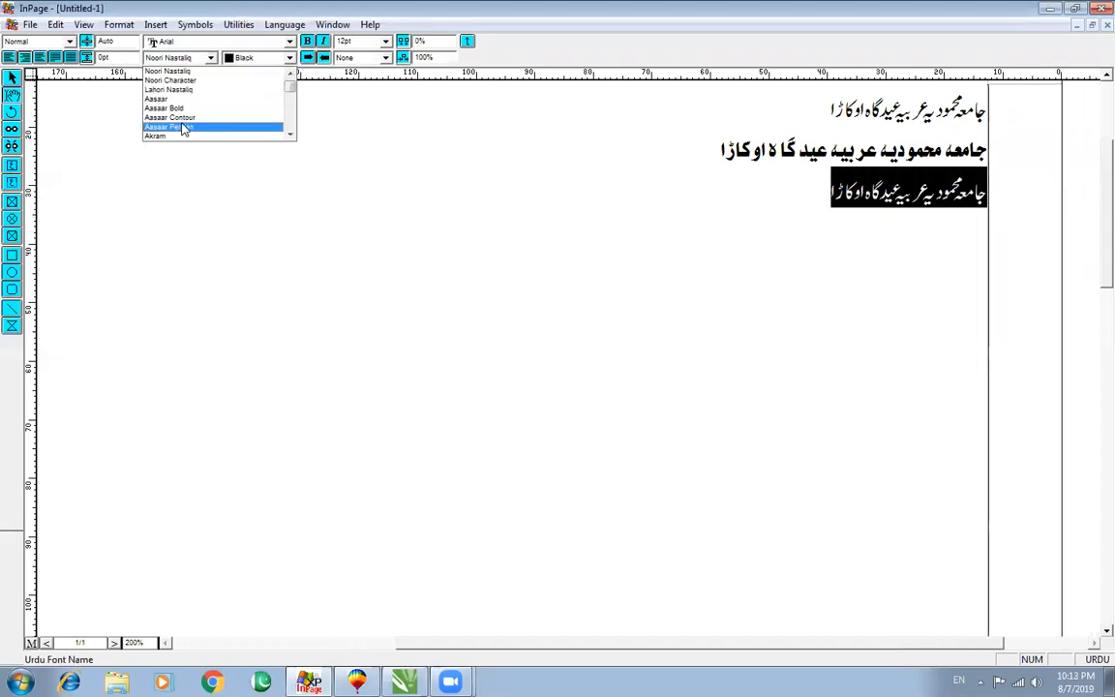
{"action": "left_click", "coordinate": [183, 108]}
{"action": "left_click", "coordinate": [674, 186]}
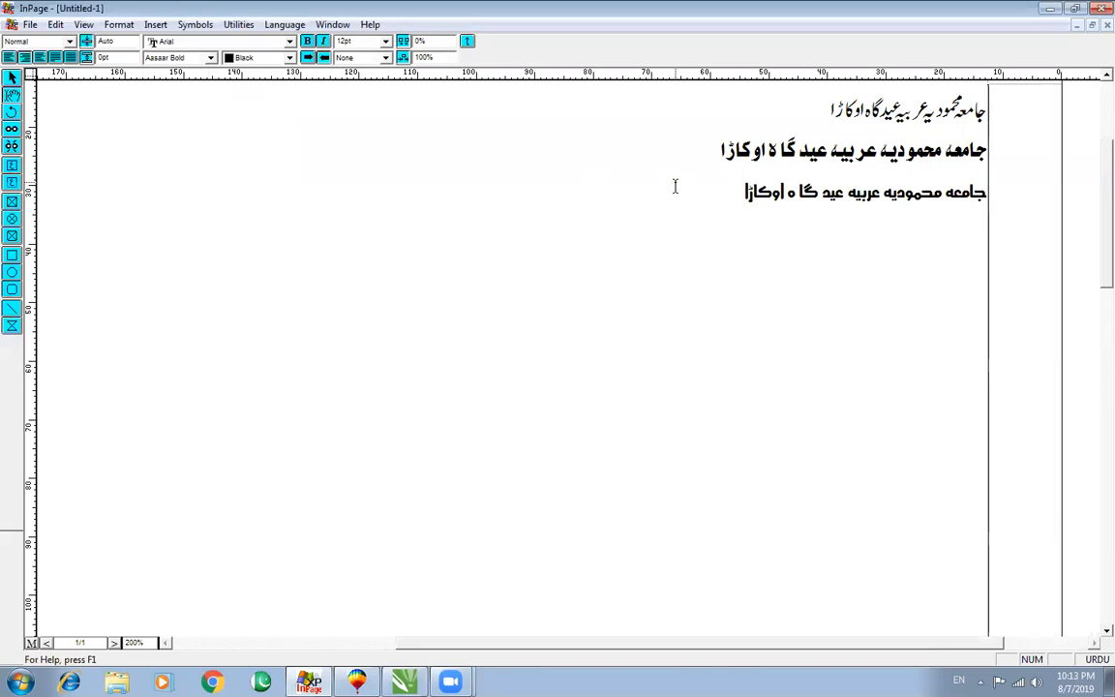
Copy the InPage text box with all three lines as an object and paste it into the CorelDRAW document
{"action": "left_click", "coordinate": [11, 78]}
{"action": "right_click", "coordinate": [587, 356]}
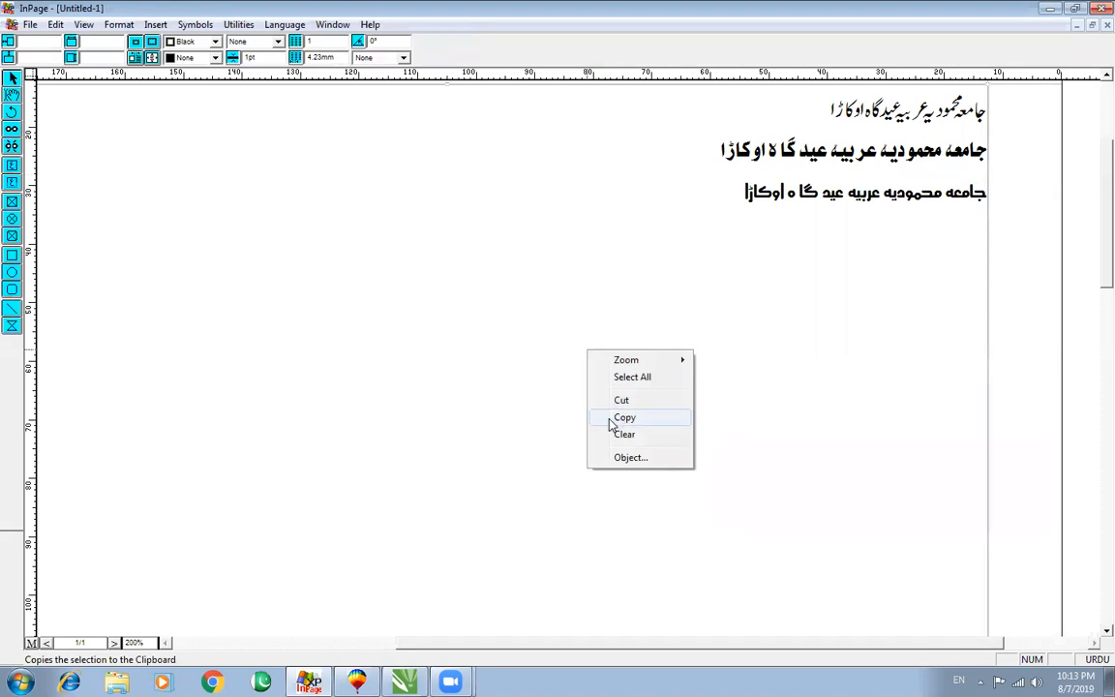
{"action": "left_click", "coordinate": [622, 422]}
{"action": "left_click", "coordinate": [409, 678]}
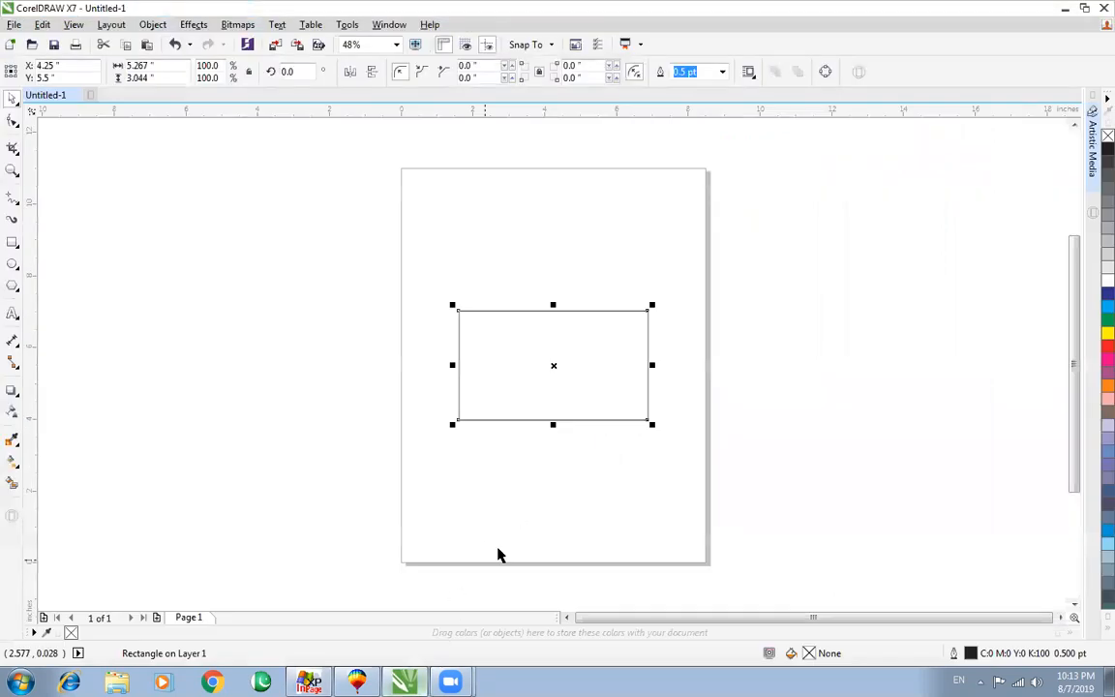
{"action": "key", "text": "ctrl+v"}
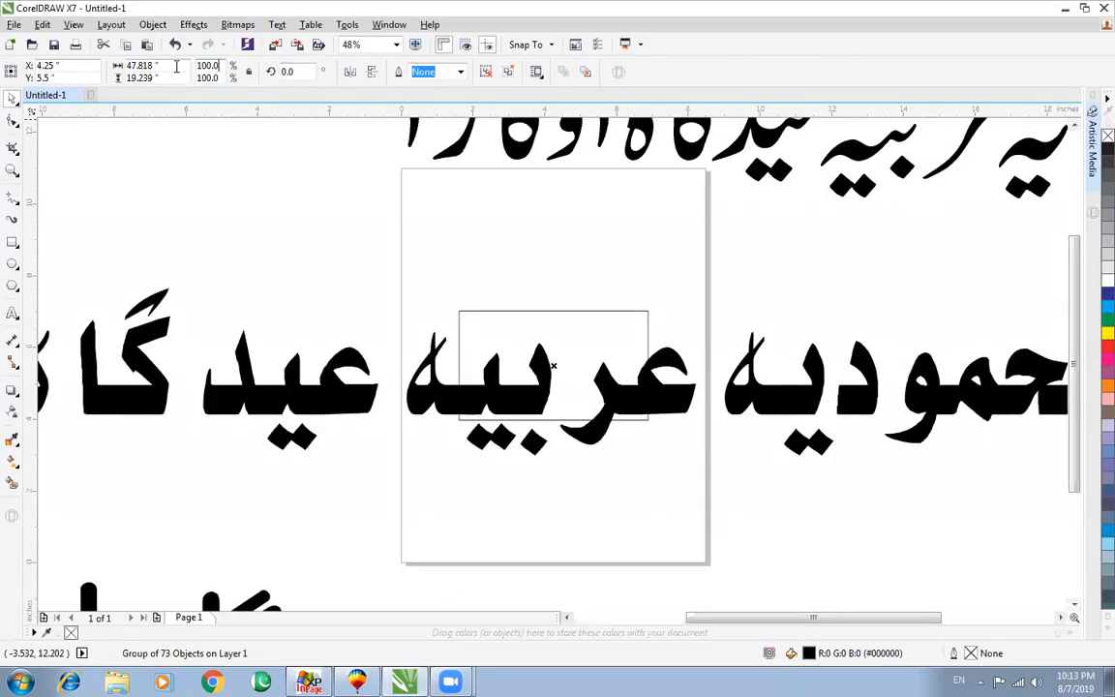
Scale the pasted text group to 5%, then enlarge it to about 4.74 by 1.91 inches within the rectangle
{"action": "type", "text": "5"}
{"action": "key", "text": "Return"}
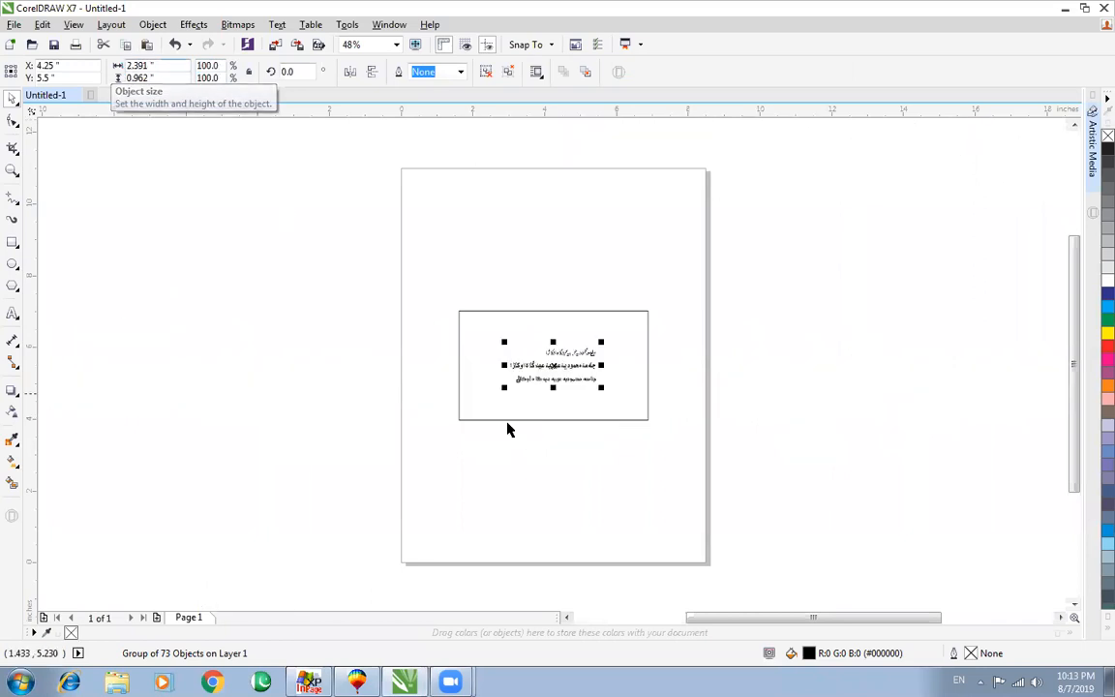
{"action": "left_click_drag", "start_coordinate": [472, 308], "coordinate": [722, 423]}
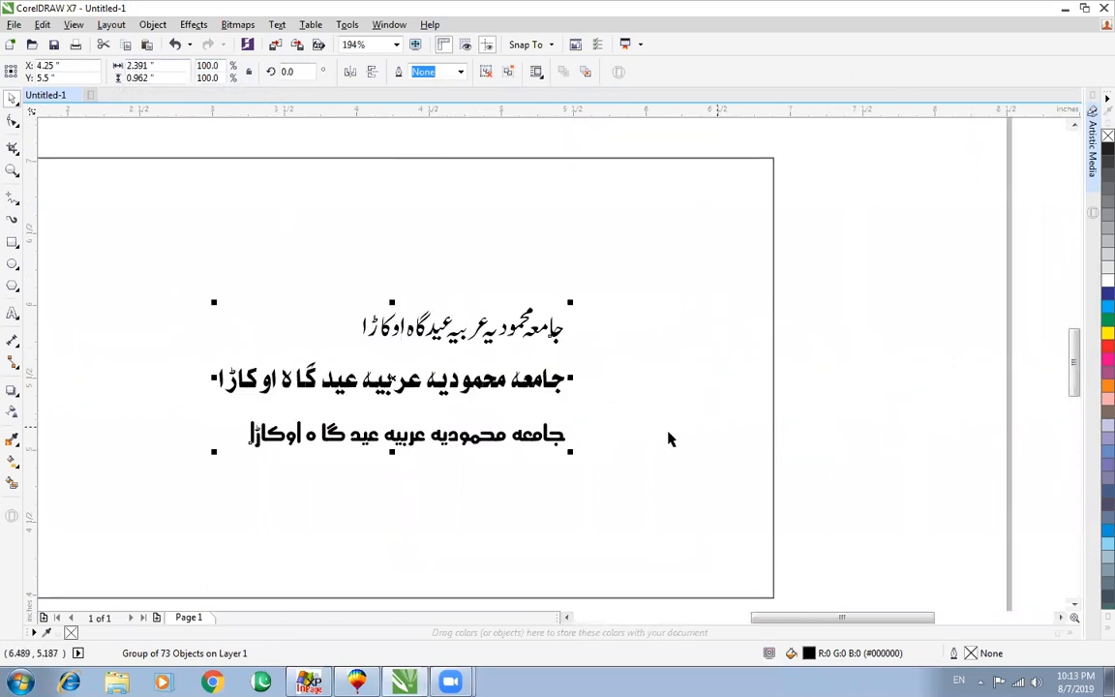
{"action": "left_click", "coordinate": [618, 257]}
{"action": "scroll", "coordinate": [581, 348], "scroll_direction": "down", "scroll_amount": 2}
{"action": "left_click", "coordinate": [588, 354]}
{"action": "left_click_drag", "start_coordinate": [594, 358], "coordinate": [681, 398]}
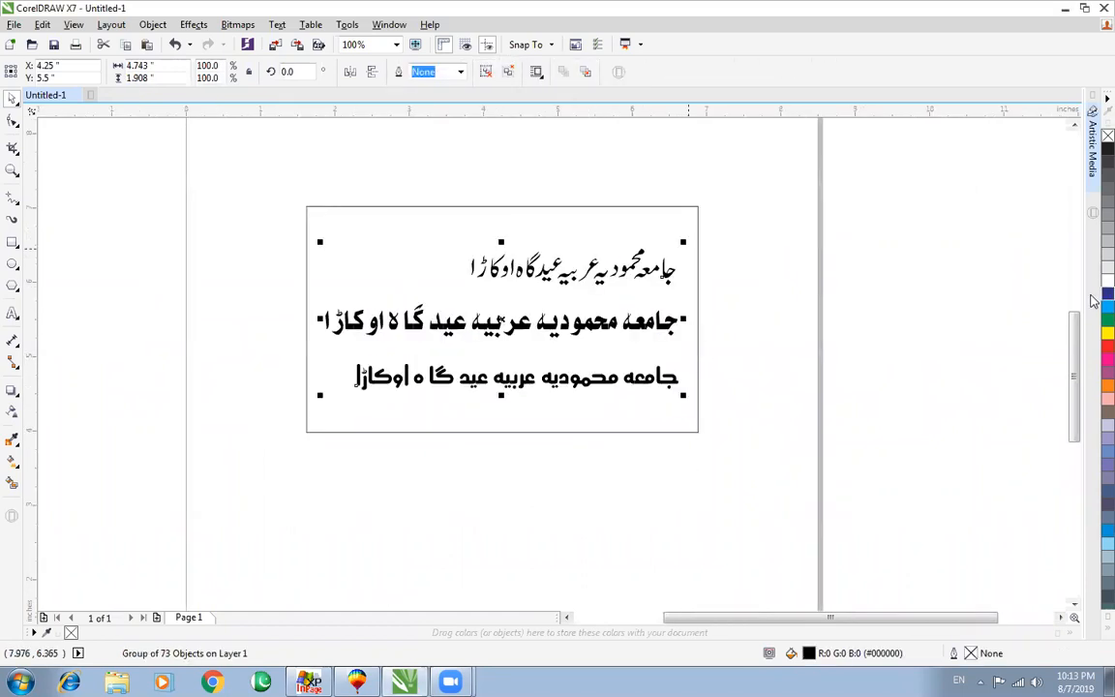
Fill the Urdu text group with cyan and the rectangle behind it with red
{"action": "left_click", "coordinate": [1107, 306]}
{"action": "left_click", "coordinate": [697, 206]}
{"action": "left_click", "coordinate": [1093, 348]}
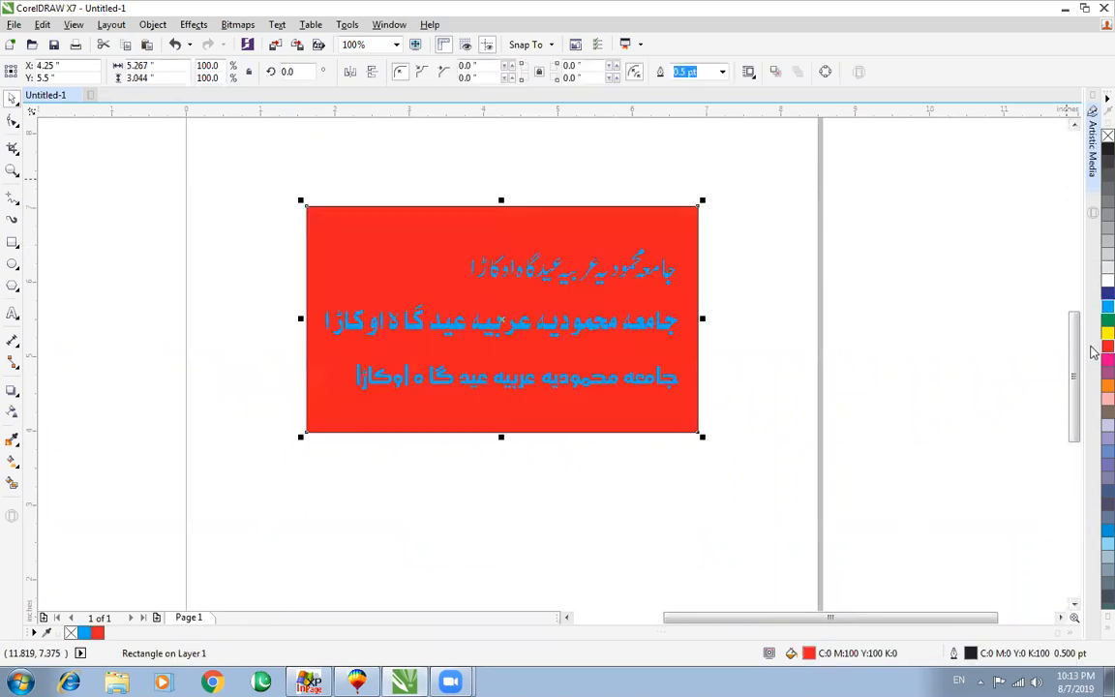
{"action": "key", "text": "F2"}
{"action": "left_click_drag", "start_coordinate": [274, 219], "coordinate": [759, 438]}
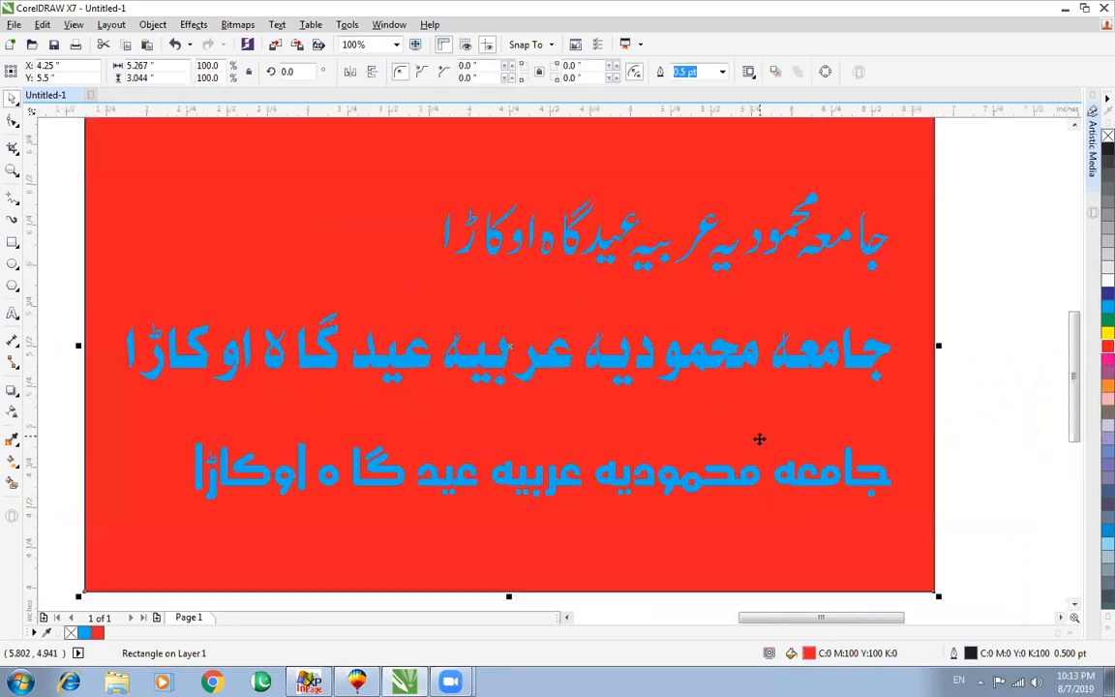
{"action": "scroll", "coordinate": [638, 260], "scroll_direction": "down", "scroll_amount": 2}
Change the fill of the Urdu text group to white
{"action": "left_click", "coordinate": [639, 255]}
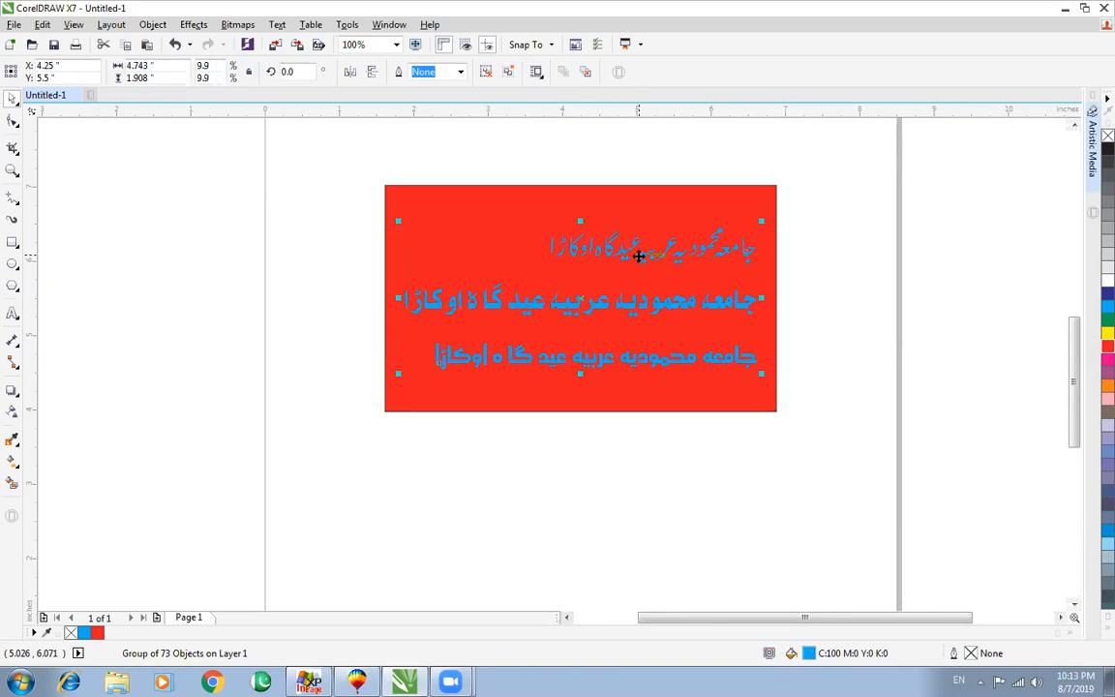
{"action": "left_click", "coordinate": [1105, 281]}
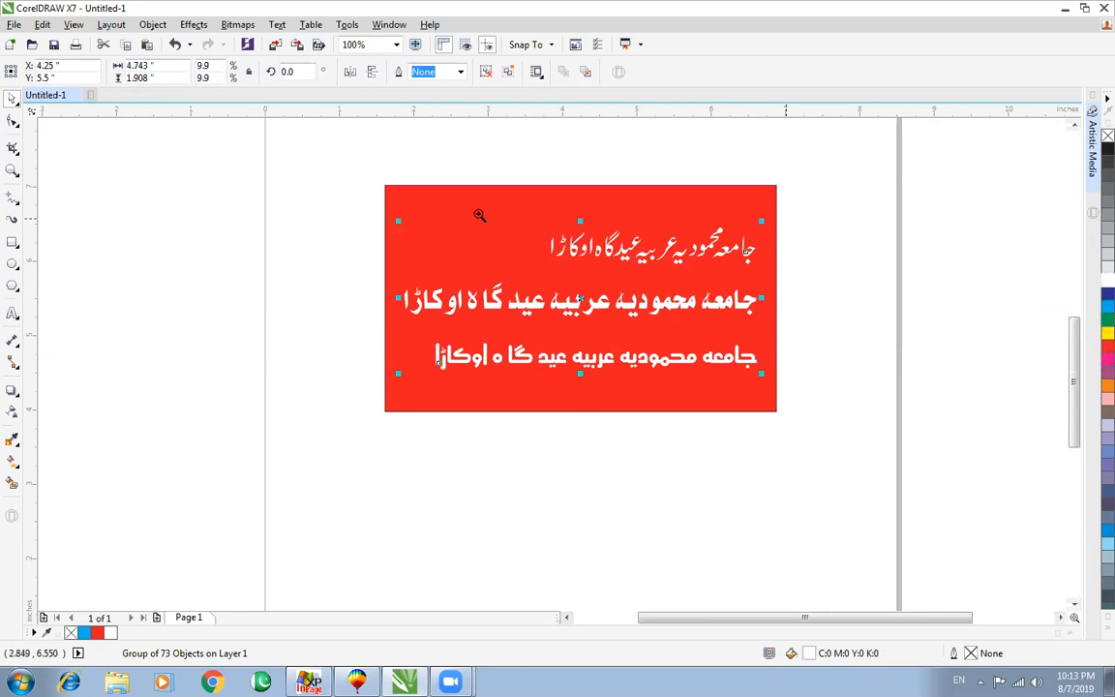
{"action": "scroll", "coordinate": [763, 368], "scroll_direction": "up", "scroll_amount": 3}
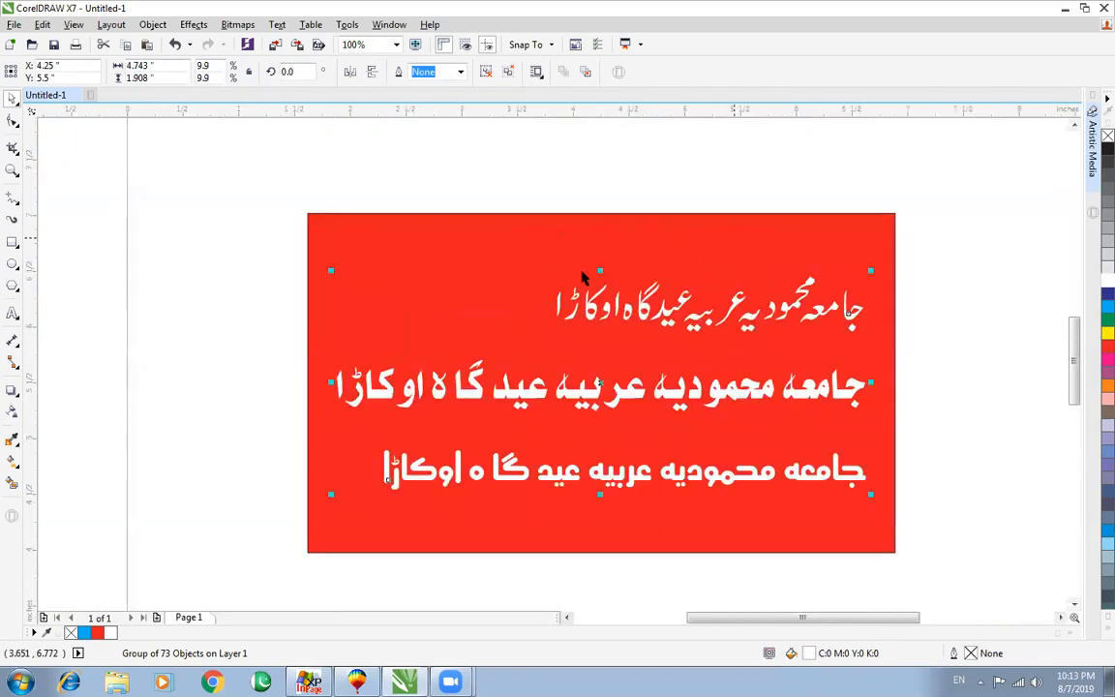
{"action": "scroll", "coordinate": [571, 288], "scroll_direction": "up", "scroll_amount": 1}
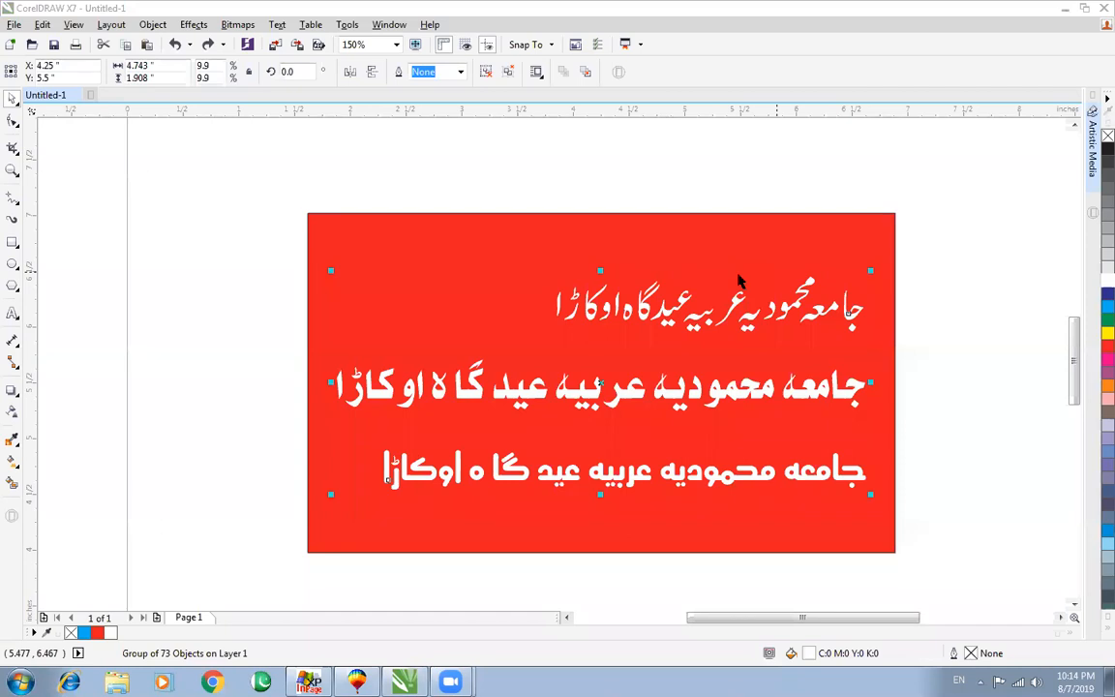
Ungroup the Urdu text and give all the letters of the middle line a red hairline outline
{"action": "left_click", "coordinate": [485, 70]}
{"action": "left_click_drag", "start_coordinate": [268, 337], "coordinate": [875, 436]}
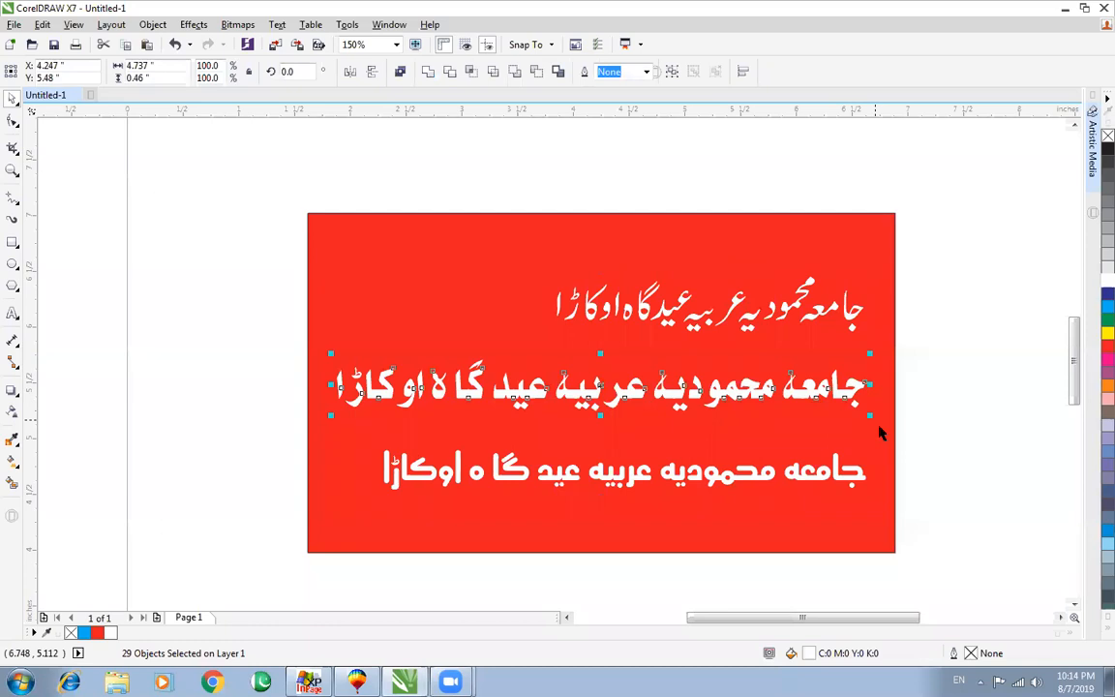
{"action": "right_click", "coordinate": [1106, 347]}
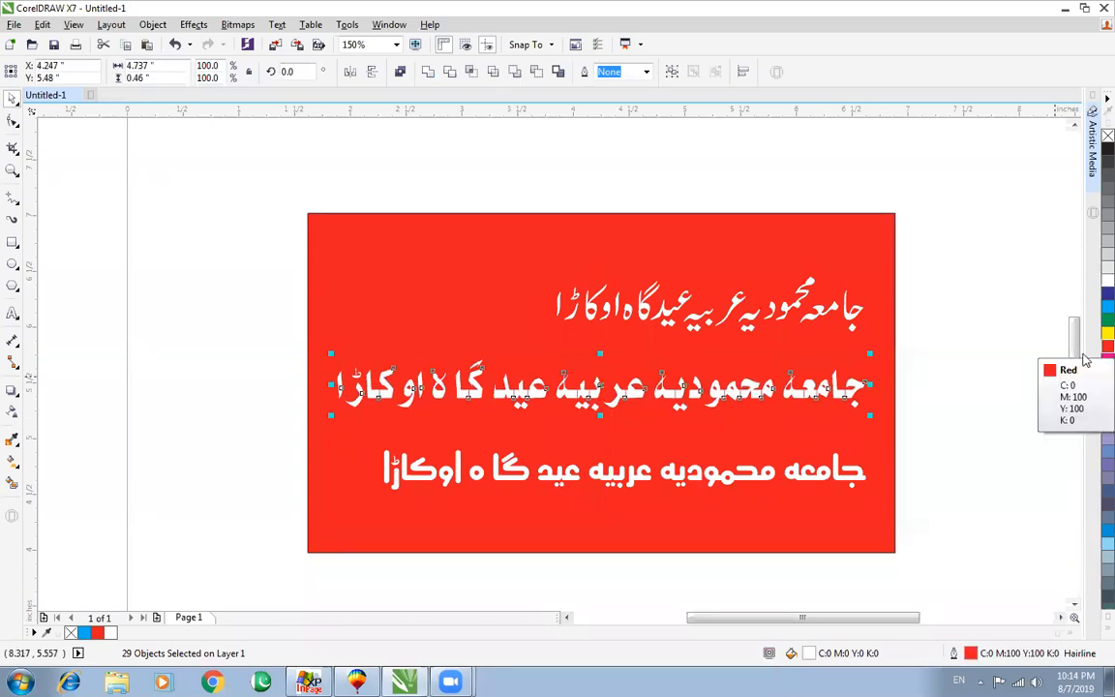
{"action": "key", "text": "F2"}
{"action": "left_click_drag", "start_coordinate": [657, 334], "coordinate": [952, 449]}
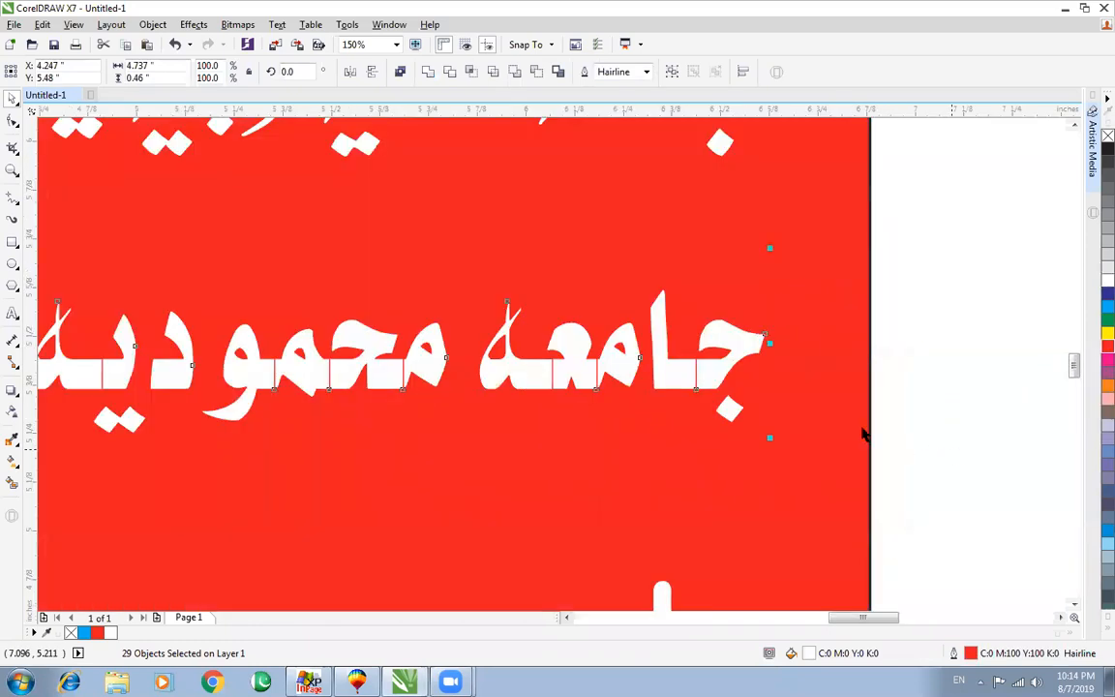
{"action": "left_click_drag", "start_coordinate": [667, 327], "coordinate": [811, 442]}
{"action": "scroll", "coordinate": [428, 320], "scroll_direction": "down", "scroll_amount": 6}
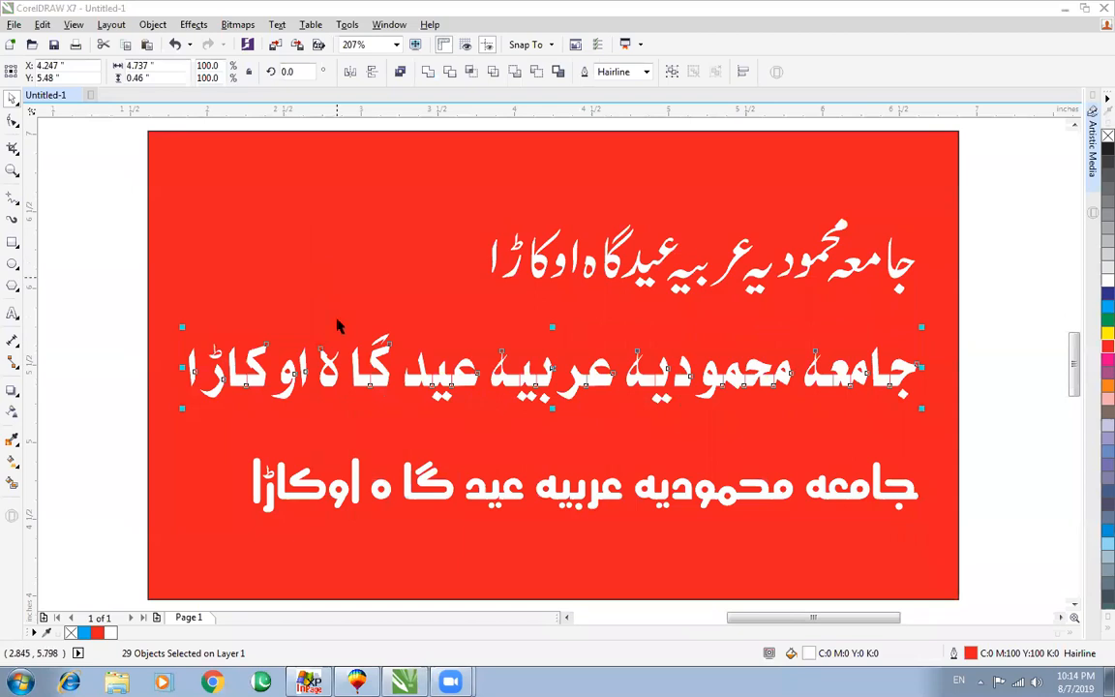
Weld the middle line's letters into one curve and change its outline colour to black
{"action": "left_click", "coordinate": [427, 73]}
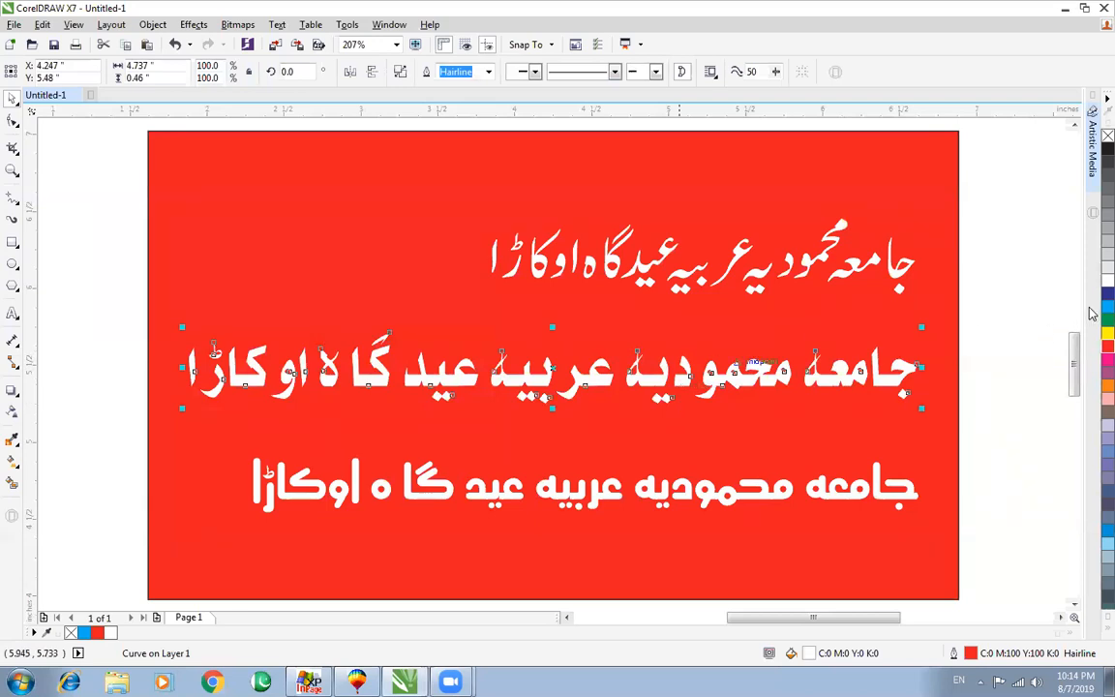
{"action": "right_click", "coordinate": [1106, 149]}
{"action": "key", "text": "F2"}
{"action": "left_click_drag", "start_coordinate": [737, 316], "coordinate": [1018, 456]}
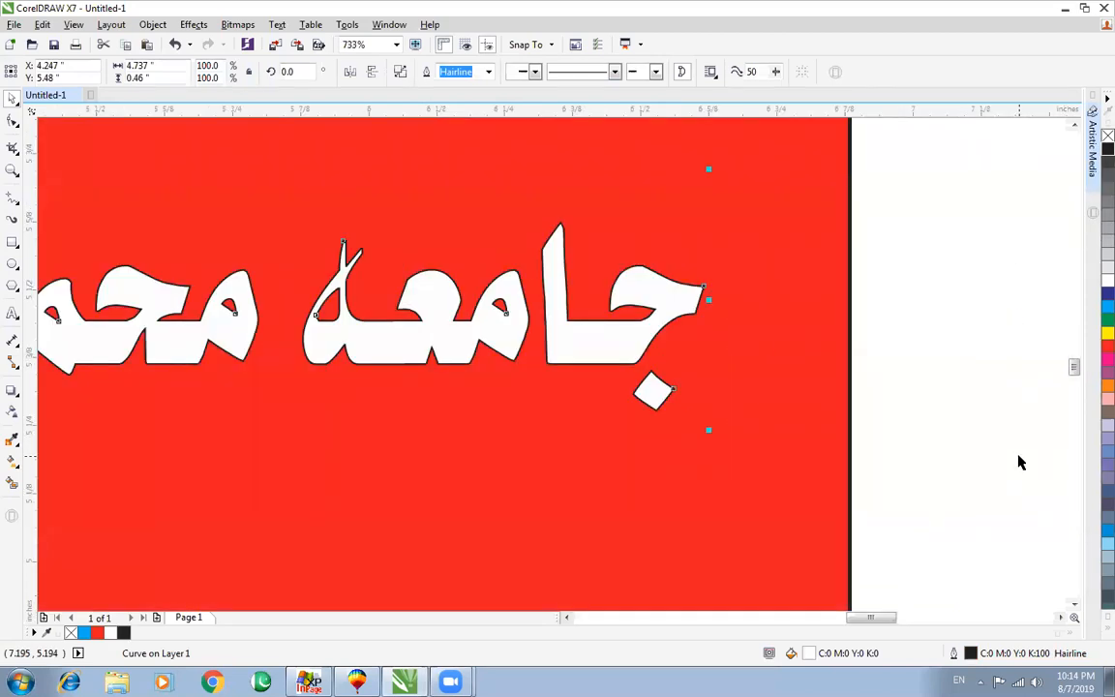
Set the outline width of the welded middle Urdu line to 3.0 pt
{"action": "left_click", "coordinate": [488, 72]}
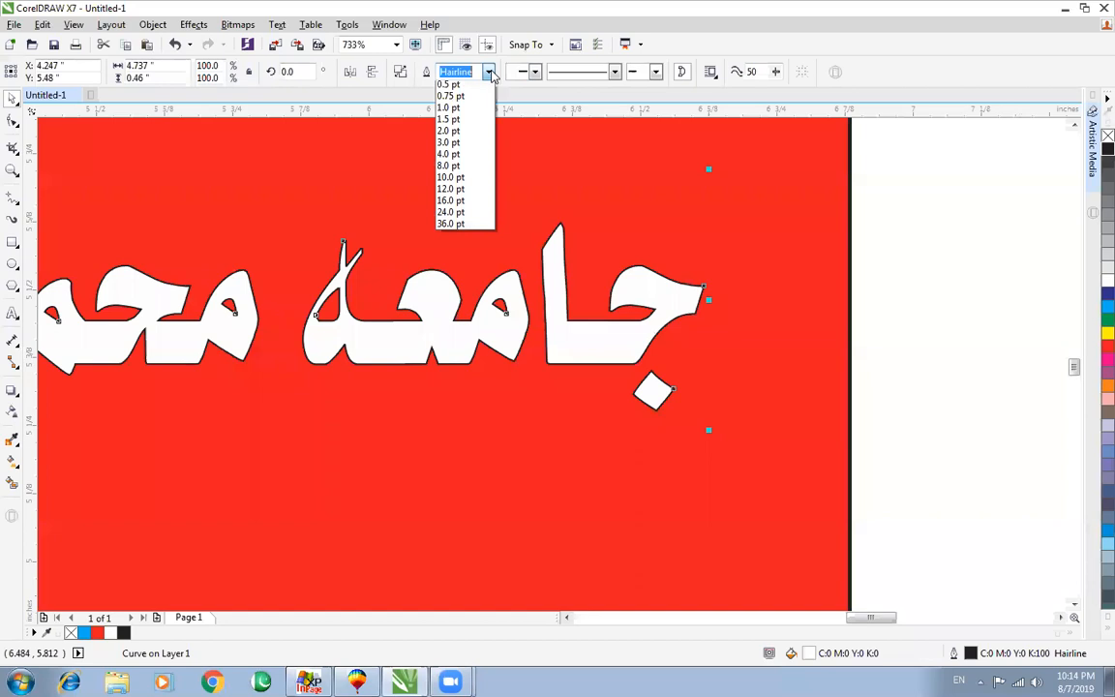
{"action": "left_click", "coordinate": [471, 171]}
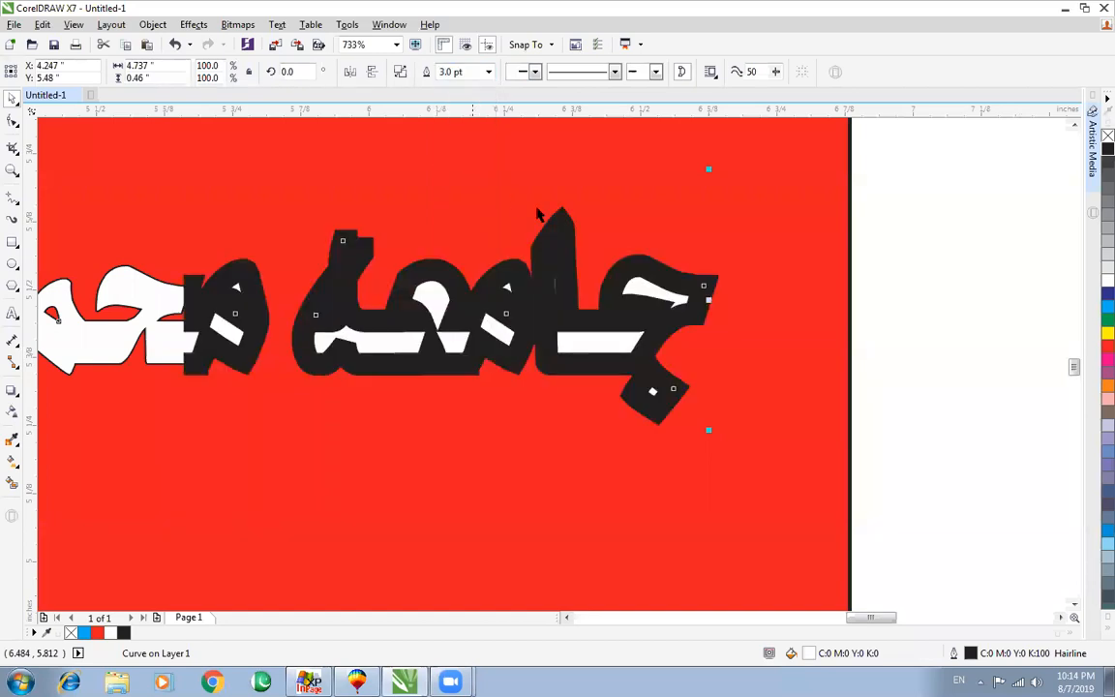
{"action": "scroll", "coordinate": [558, 222], "scroll_direction": "down", "scroll_amount": 2}
{"action": "key", "text": "F4"}
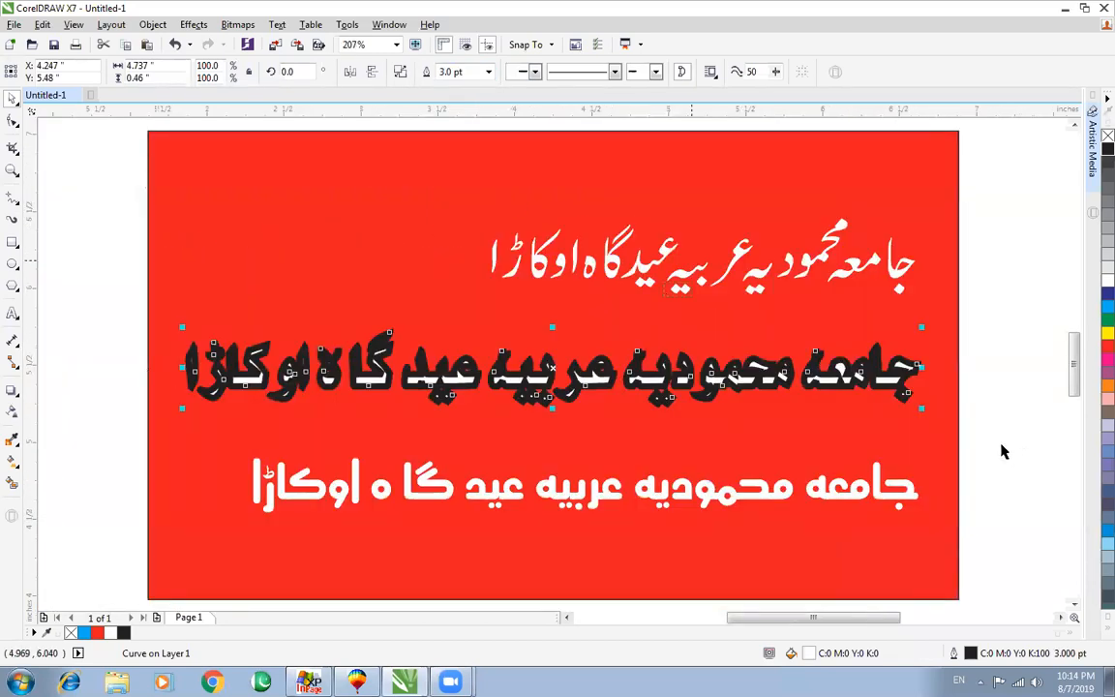
{"action": "scroll", "coordinate": [900, 423], "scroll_direction": "up", "scroll_amount": 2}
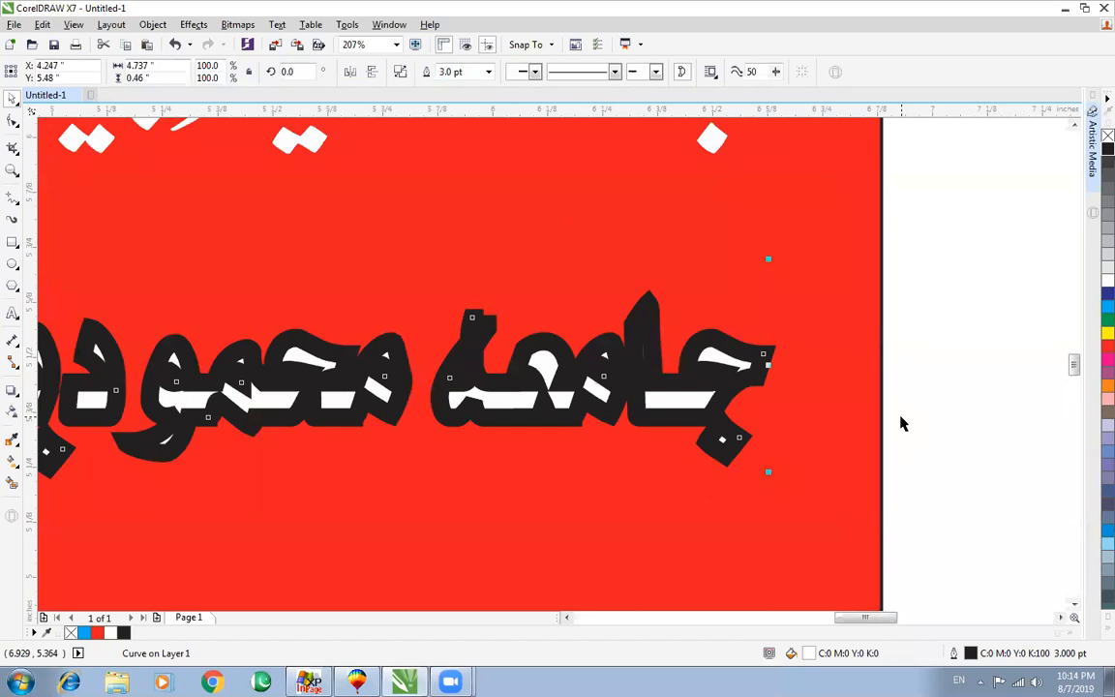
Set the middle line's outline width to 1.0 pt and inspect how the outline covers the letters up close
{"action": "left_click", "coordinate": [487, 71]}
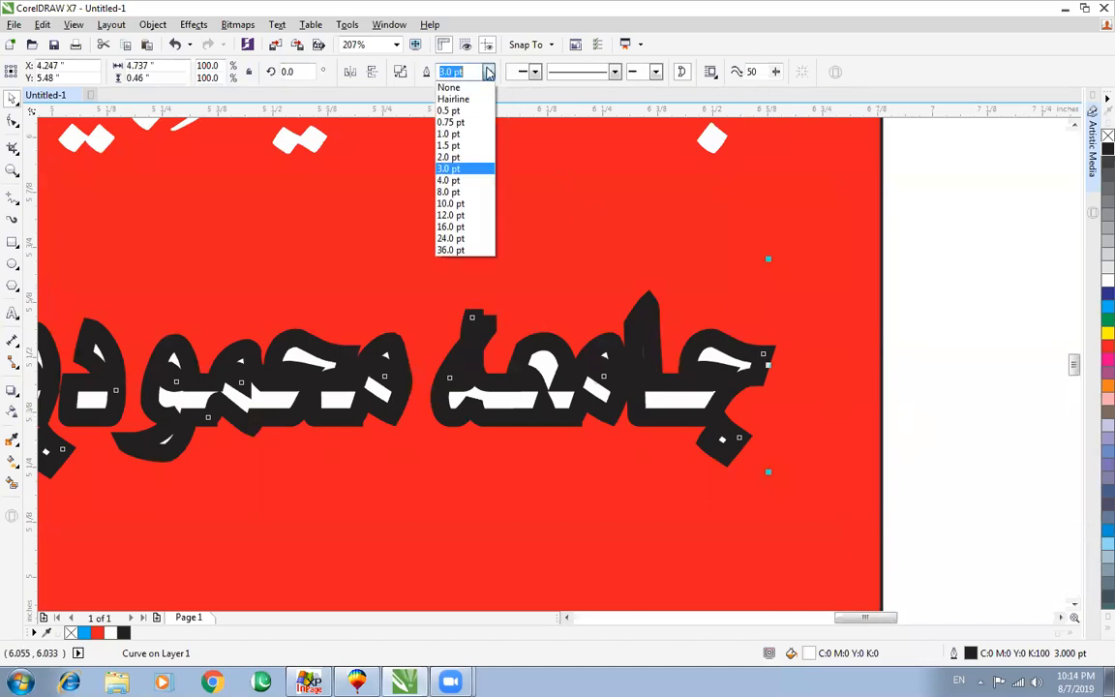
{"action": "left_click", "coordinate": [466, 133]}
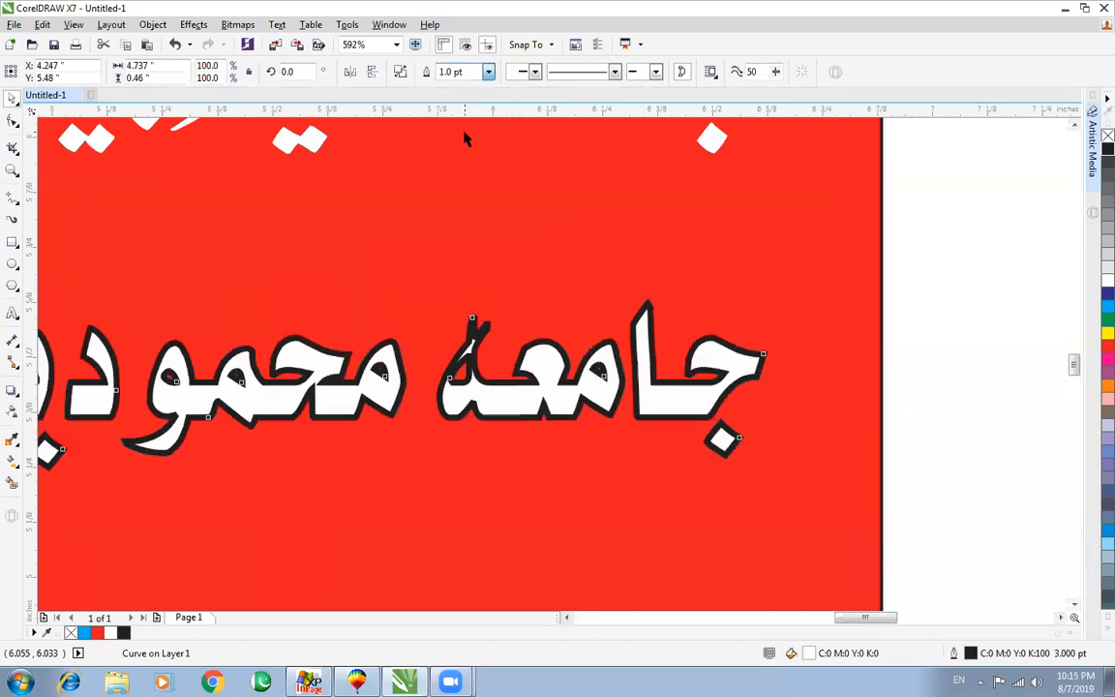
{"action": "left_click", "coordinate": [892, 387]}
{"action": "scroll", "coordinate": [891, 387], "scroll_direction": "down", "scroll_amount": 1}
{"action": "key", "text": "F4"}
{"action": "key", "text": "F2"}
{"action": "left_click_drag", "start_coordinate": [321, 321], "coordinate": [710, 443]}
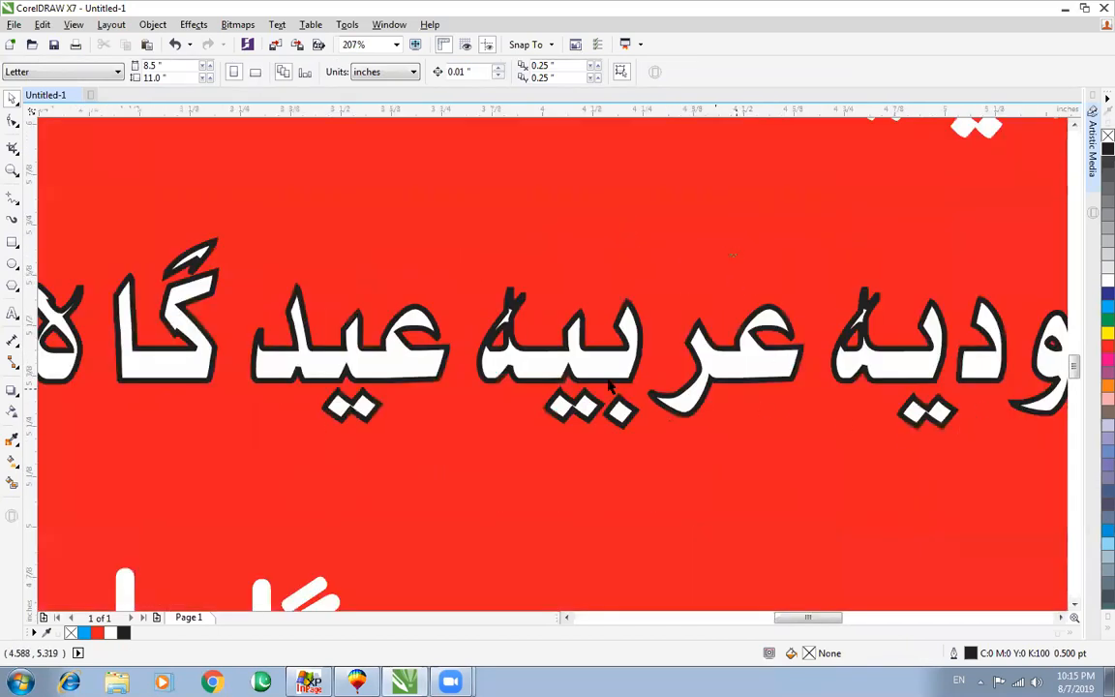
{"action": "scroll", "coordinate": [610, 385], "scroll_direction": "up", "scroll_amount": 5}
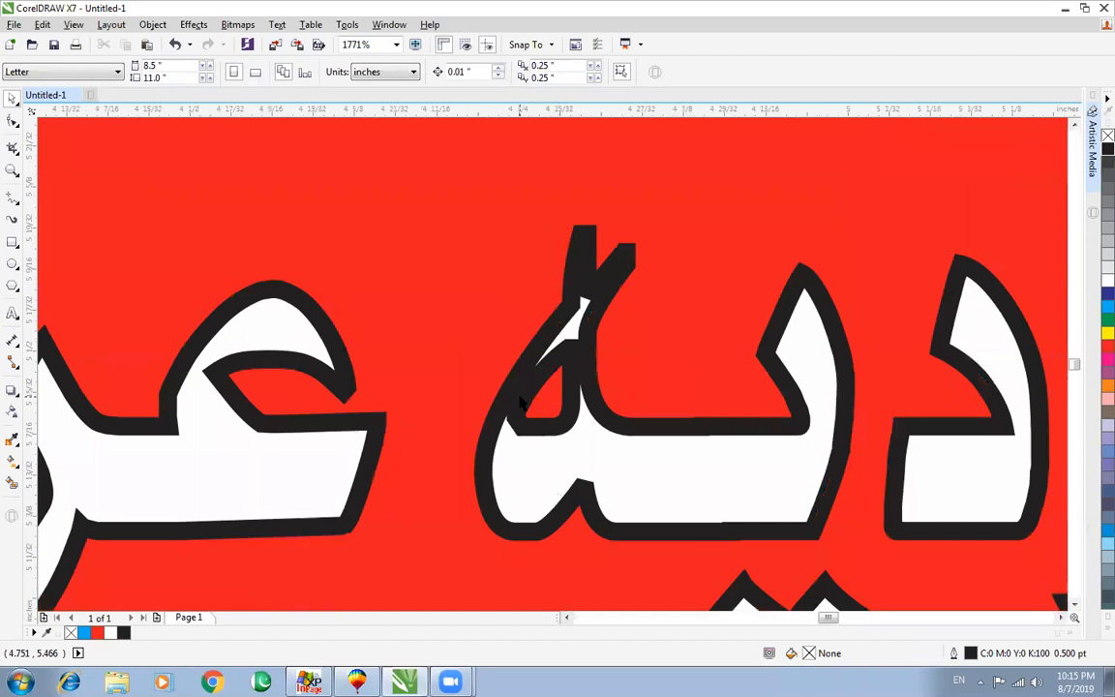
{"action": "scroll", "coordinate": [518, 401], "scroll_direction": "down", "scroll_amount": 2}
Remove the middle line's outline and reapply it in black at 1.0 pt
{"action": "left_click", "coordinate": [688, 404]}
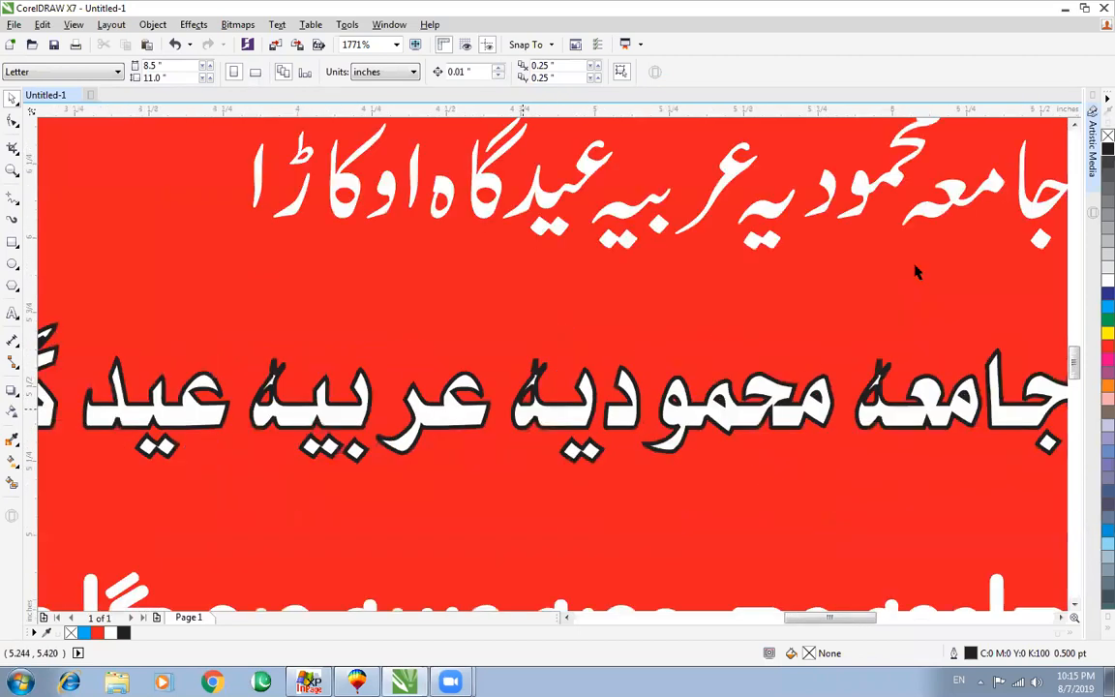
{"action": "right_click", "coordinate": [1106, 137]}
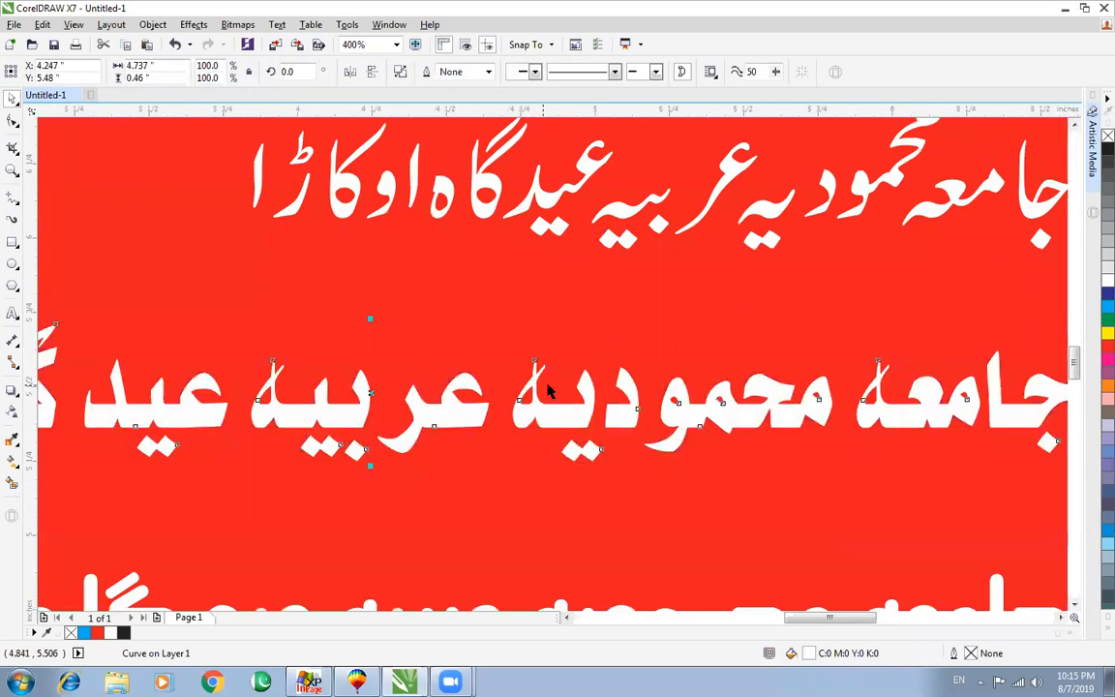
{"action": "right_click", "coordinate": [1106, 148]}
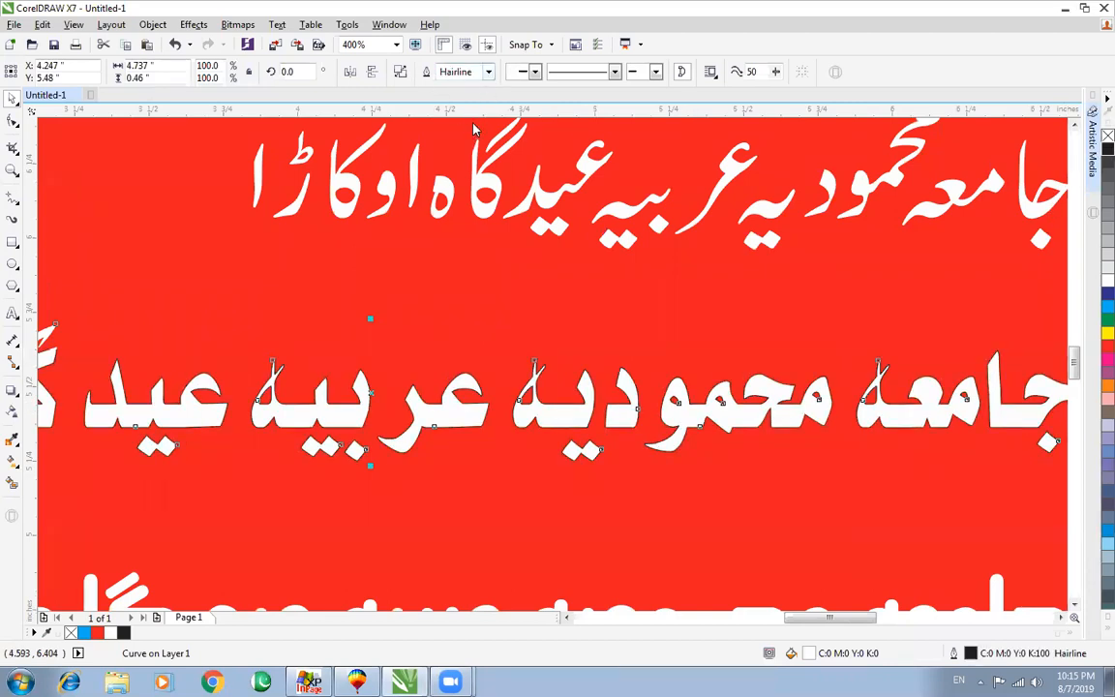
{"action": "key", "text": "F2"}
{"action": "left_click_drag", "start_coordinate": [459, 337], "coordinate": [675, 481]}
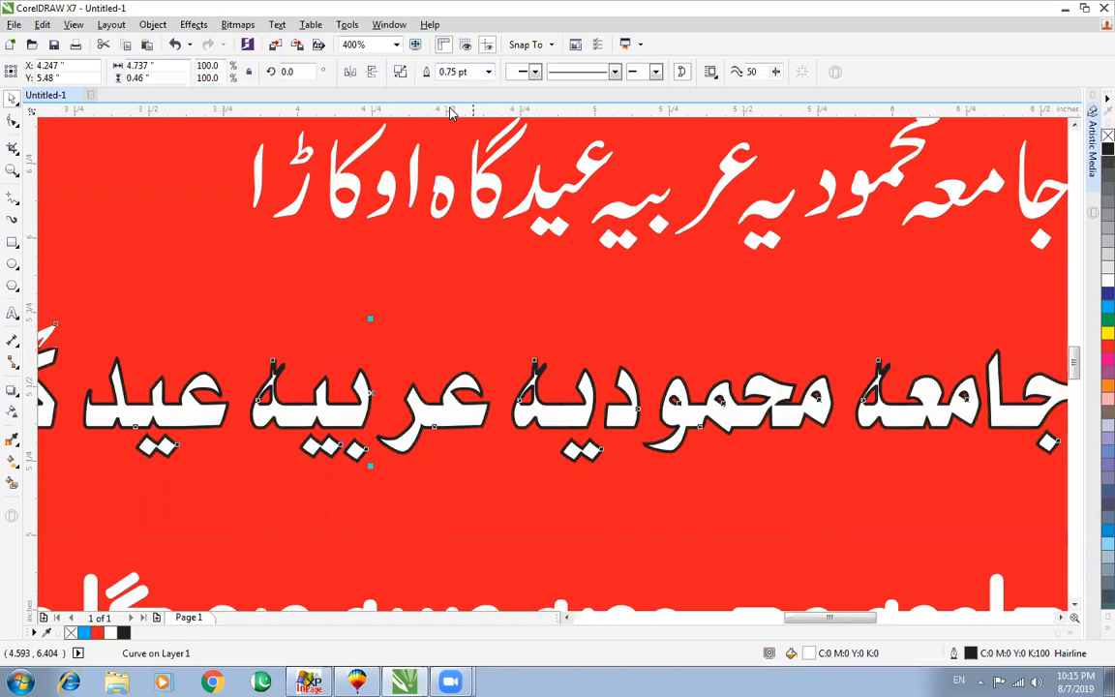
{"action": "left_click", "coordinate": [488, 72]}
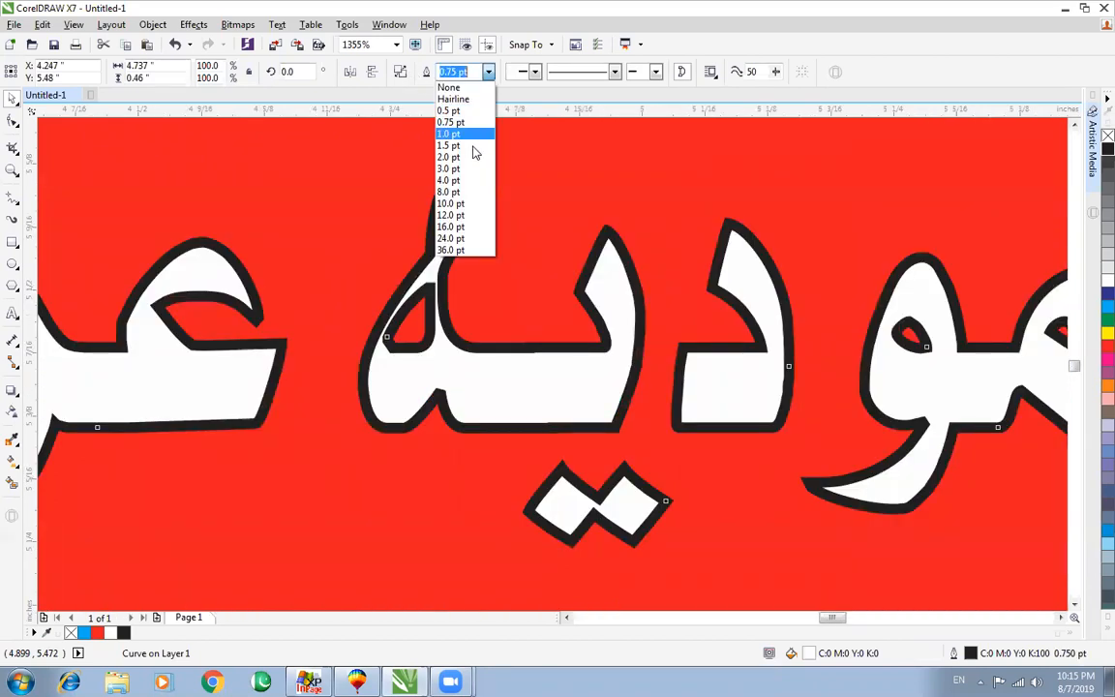
{"action": "left_click", "coordinate": [473, 137]}
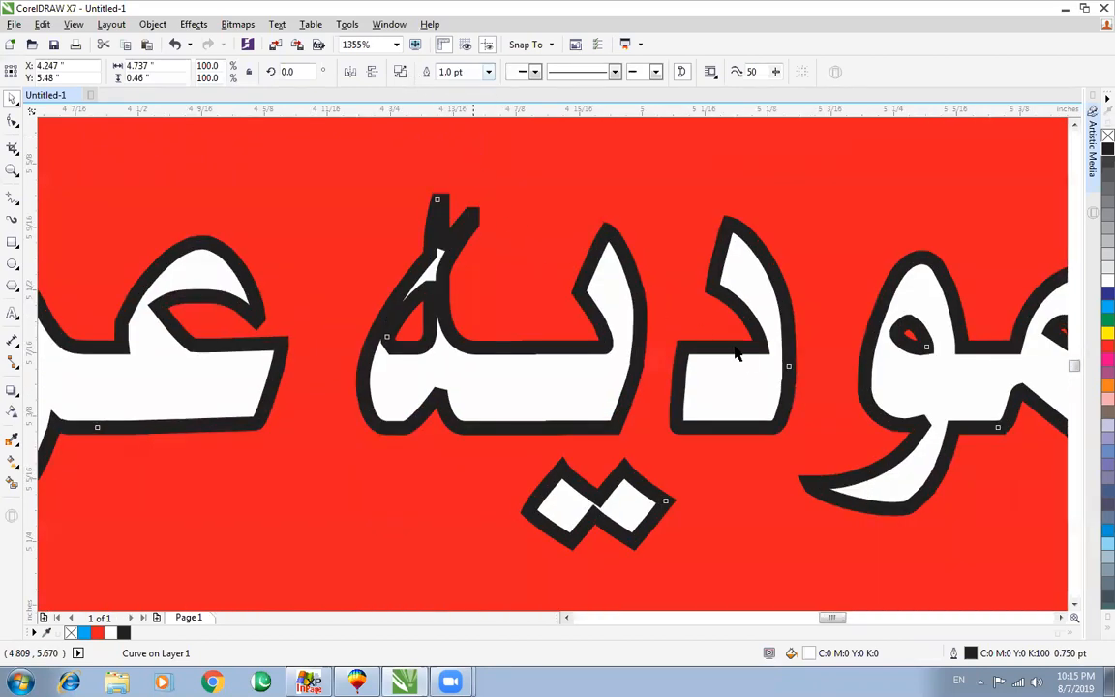
{"action": "key", "text": "F4"}
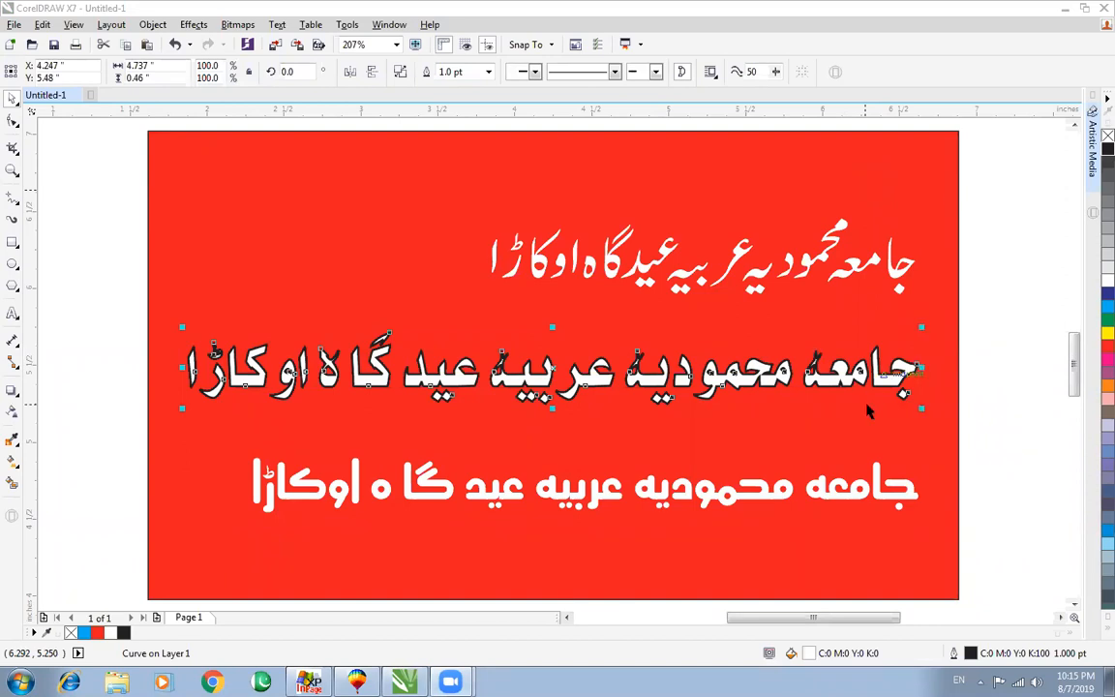
Centre the outlined middle line horizontally on the red rectangle
{"action": "left_click", "coordinate": [950, 368]}
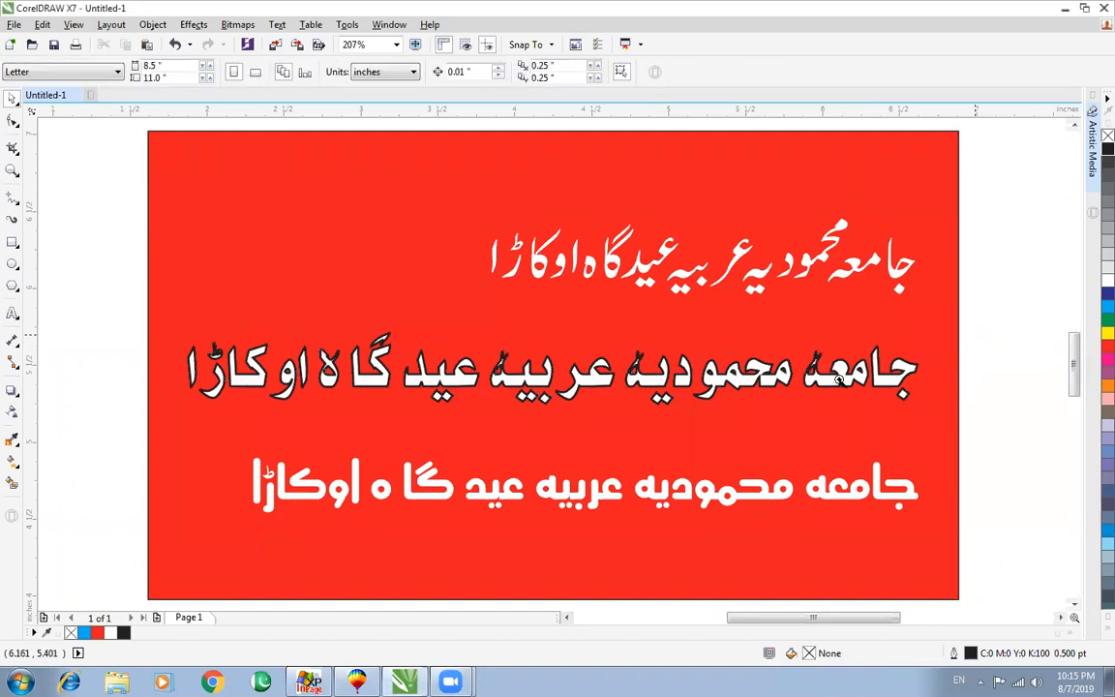
{"action": "scroll", "coordinate": [915, 426], "scroll_direction": "up", "scroll_amount": 4}
{"action": "scroll", "coordinate": [916, 432], "scroll_direction": "down", "scroll_amount": 4}
{"action": "left_click", "coordinate": [795, 358]}
{"action": "left_click", "coordinate": [934, 314], "text": "shift"}
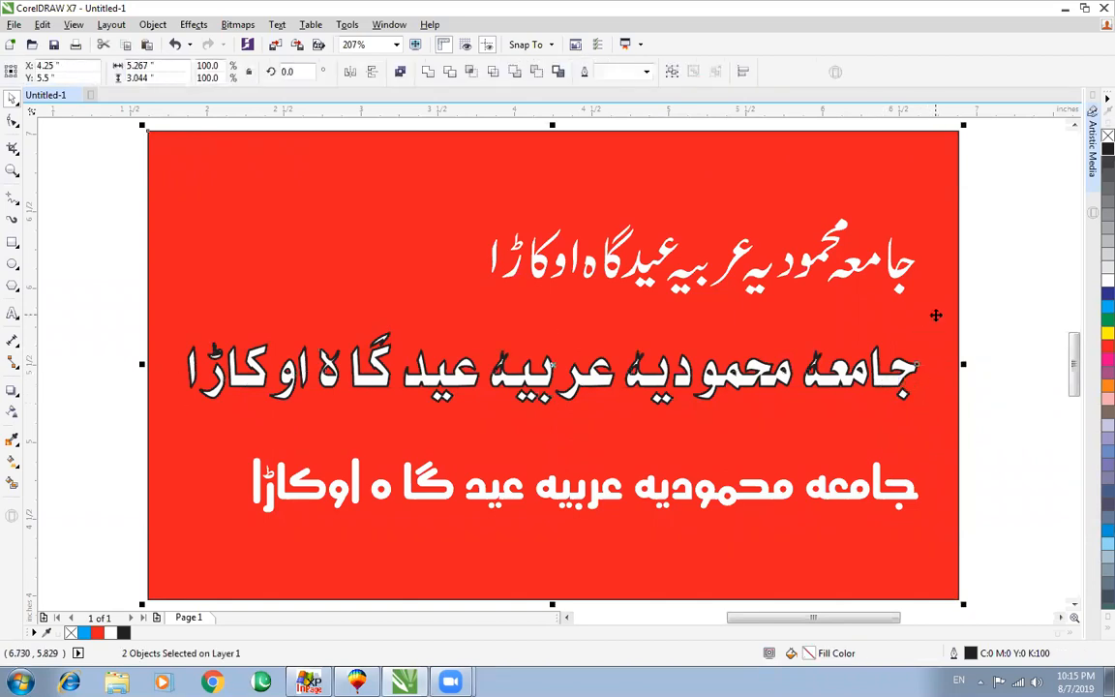
{"action": "left_click", "coordinate": [1015, 315]}
Open the middle line's outline pen settings and choose a width of 1.0 pt
{"action": "left_click", "coordinate": [898, 373]}
{"action": "key", "text": "F2"}
{"action": "left_click_drag", "start_coordinate": [661, 281], "coordinate": [1004, 438]}
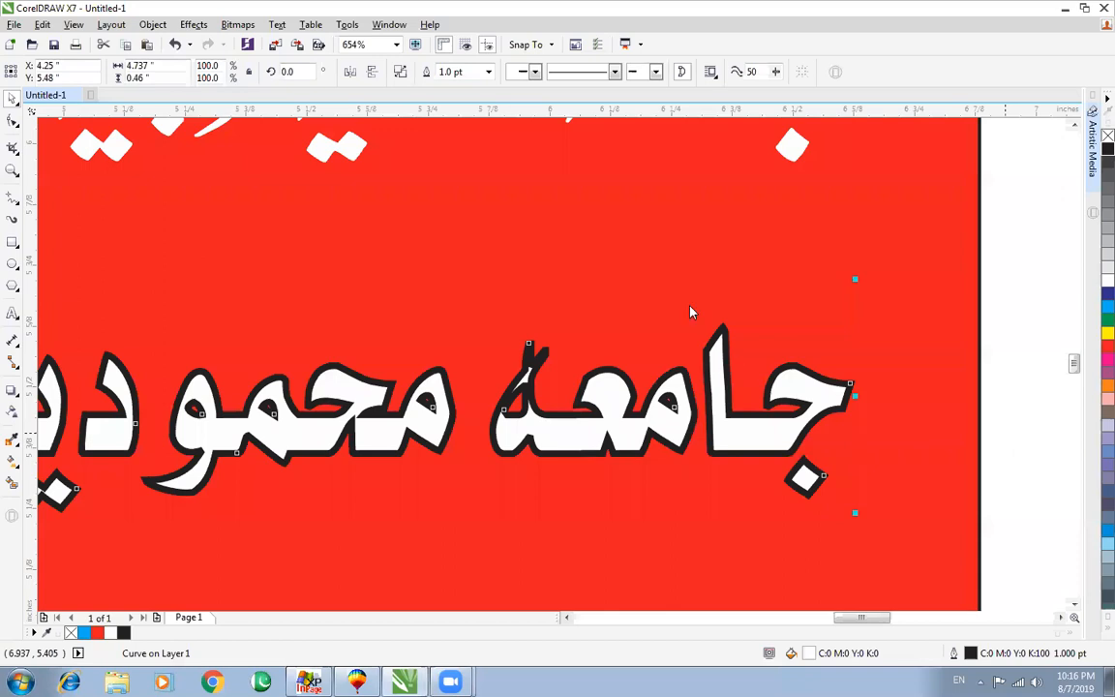
{"action": "key", "text": "F12"}
{"action": "left_click_drag", "start_coordinate": [620, 183], "coordinate": [758, 180]}
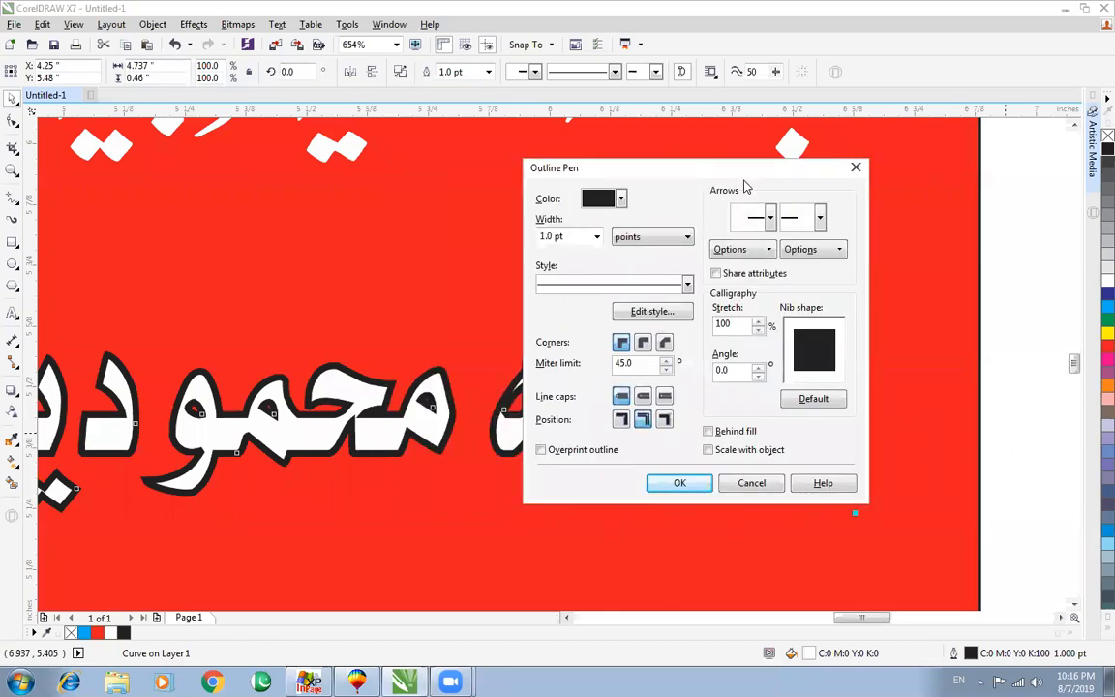
{"action": "left_click", "coordinate": [597, 241]}
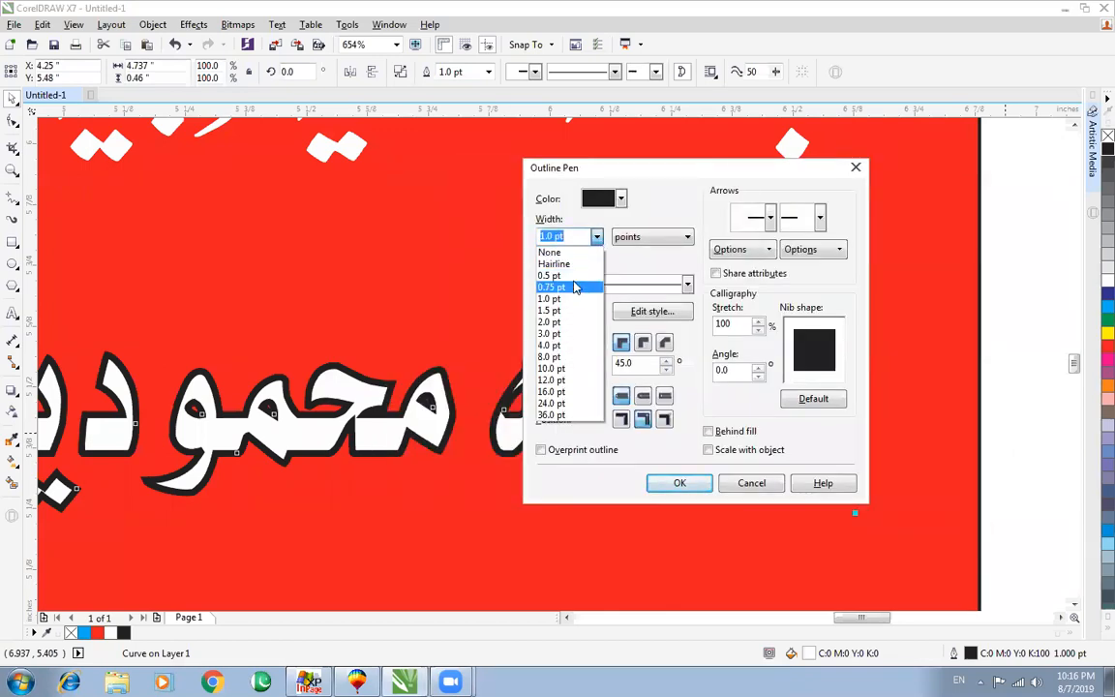
{"action": "left_click", "coordinate": [568, 300]}
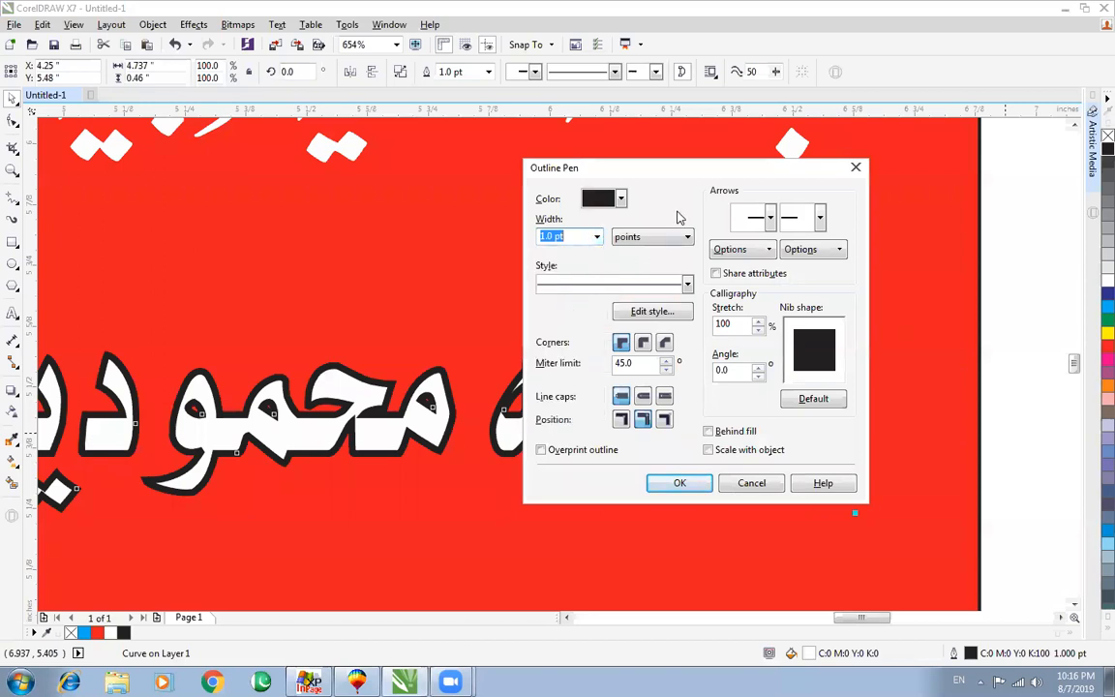
{"action": "left_click_drag", "start_coordinate": [629, 163], "coordinate": [736, 145]}
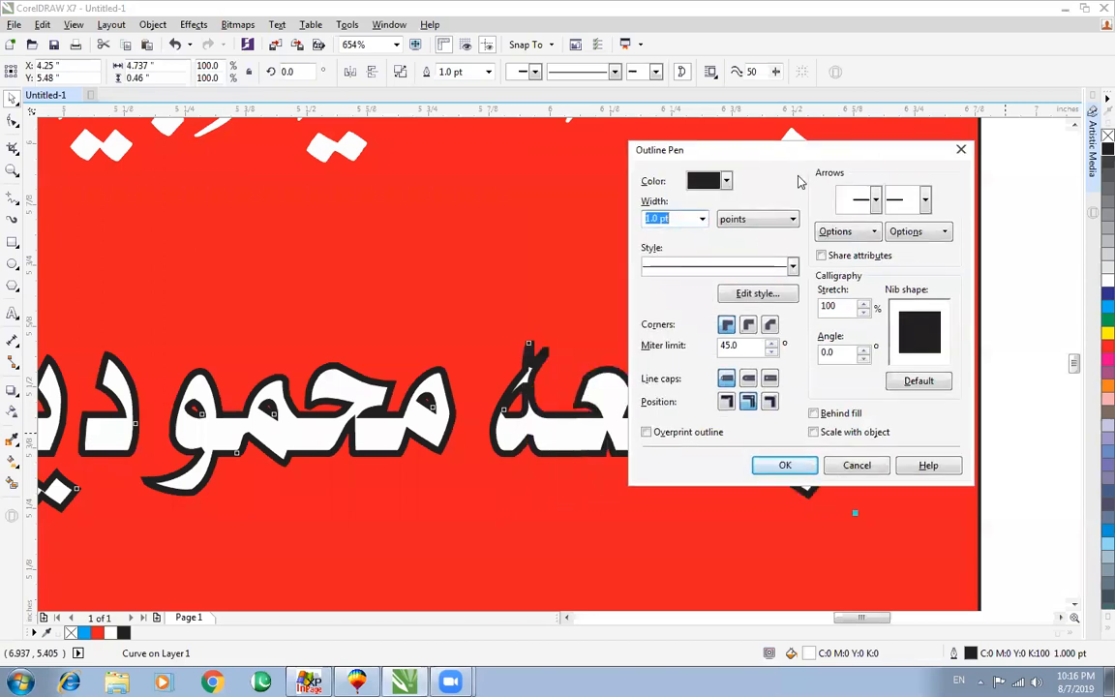
Give the middle line's outline round corners and apply the Behind fill and Scale with object options
{"action": "left_click", "coordinate": [750, 325]}
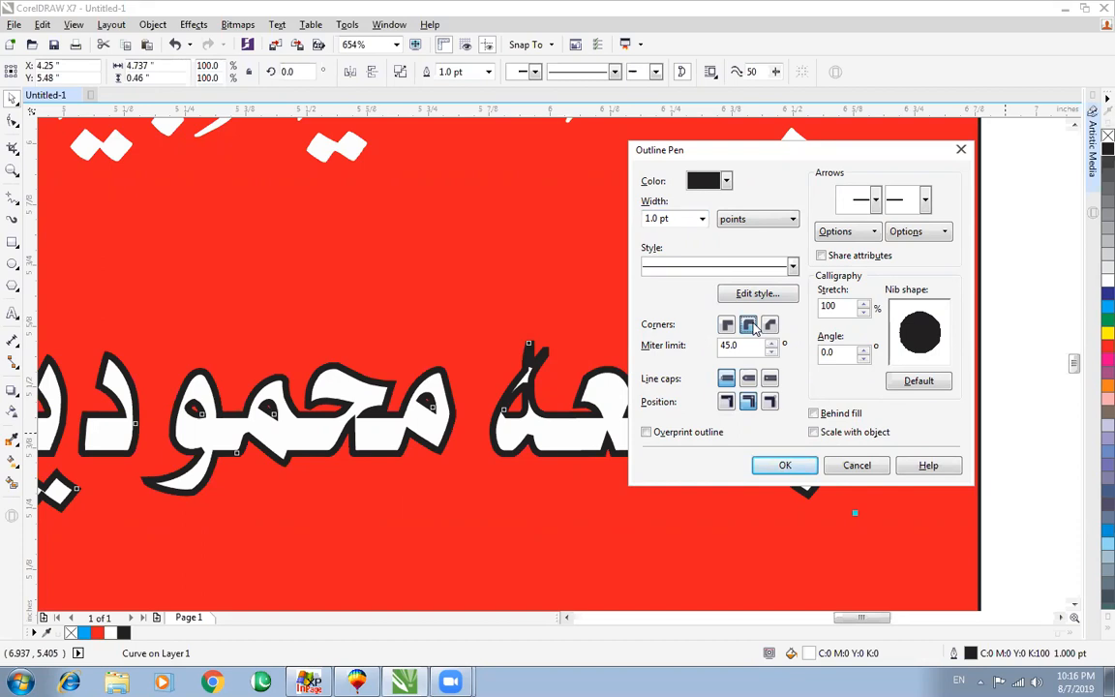
{"action": "left_click", "coordinate": [813, 413]}
{"action": "left_click", "coordinate": [813, 432]}
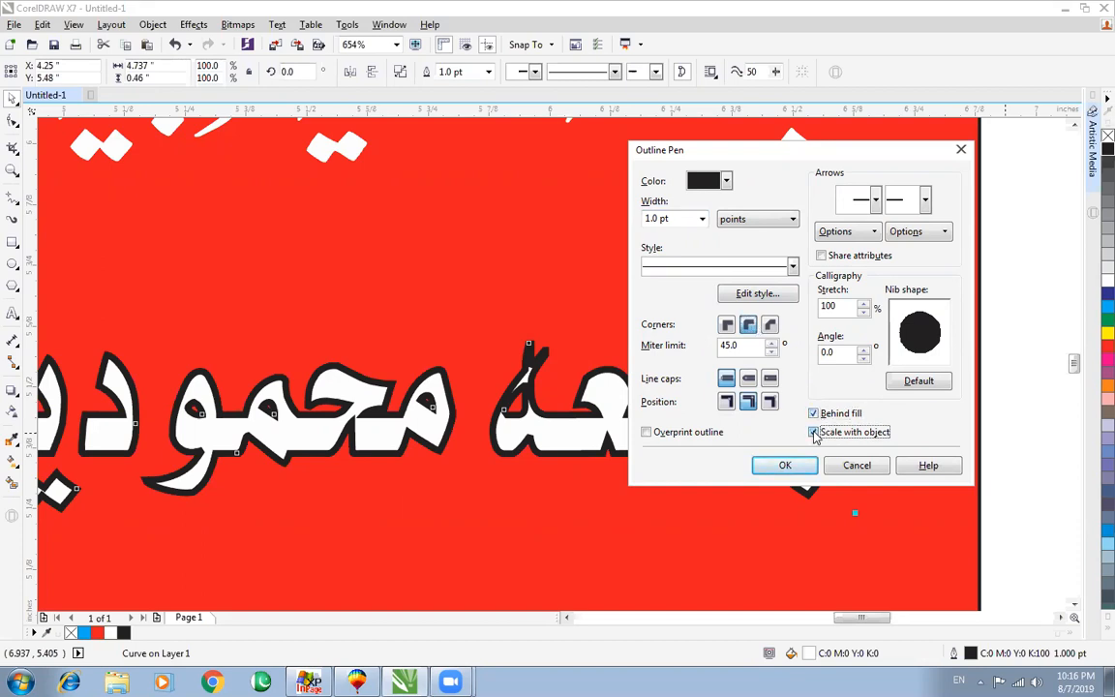
{"action": "left_click", "coordinate": [781, 467]}
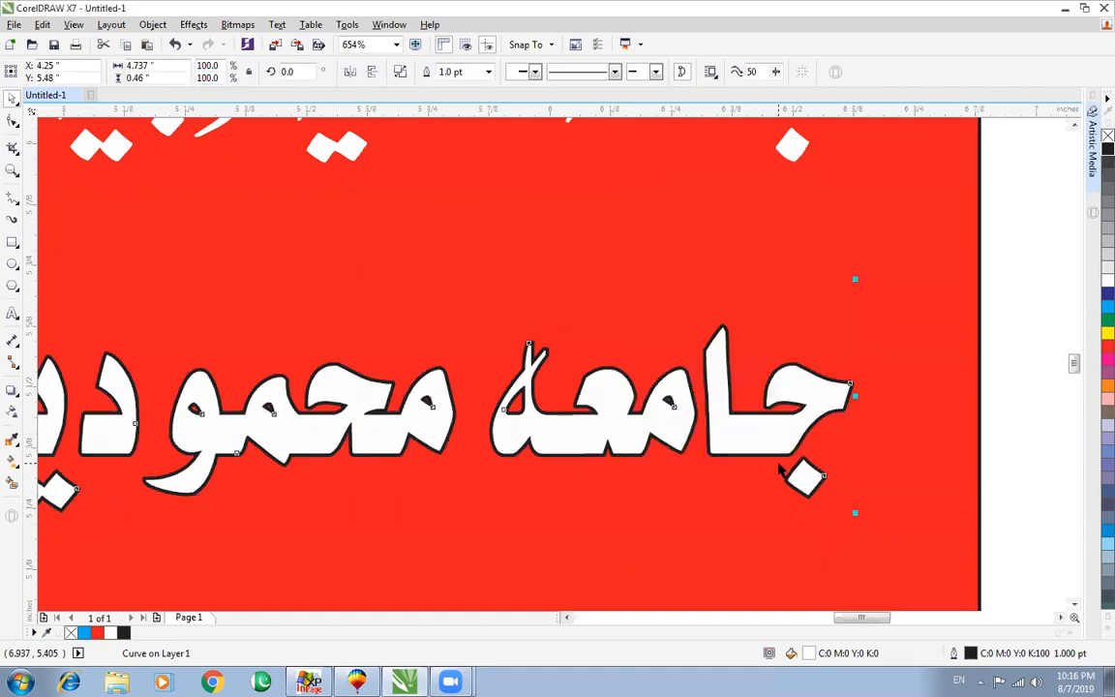
Inspect the rounded outline around the middle line's letters and increase its width to 3.0 pt
{"action": "scroll", "coordinate": [778, 465], "scroll_direction": "up", "scroll_amount": 2}
{"action": "scroll", "coordinate": [779, 464], "scroll_direction": "down", "scroll_amount": 1}
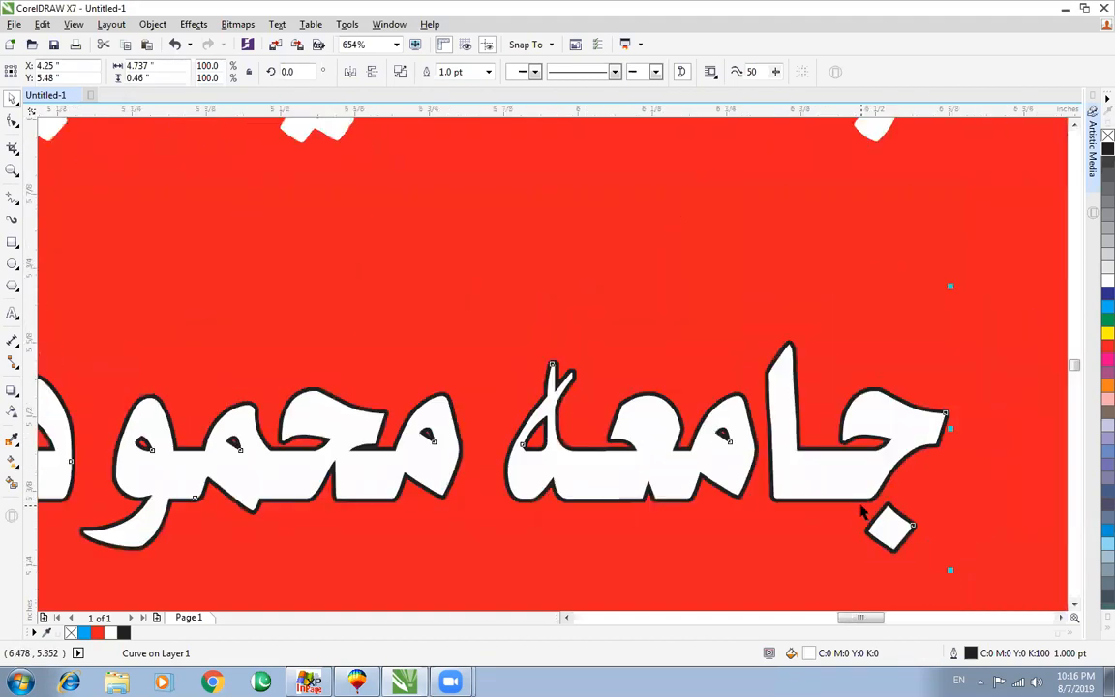
{"action": "scroll", "coordinate": [816, 470], "scroll_direction": "down", "scroll_amount": 3}
{"action": "scroll", "coordinate": [921, 443], "scroll_direction": "up", "scroll_amount": 3}
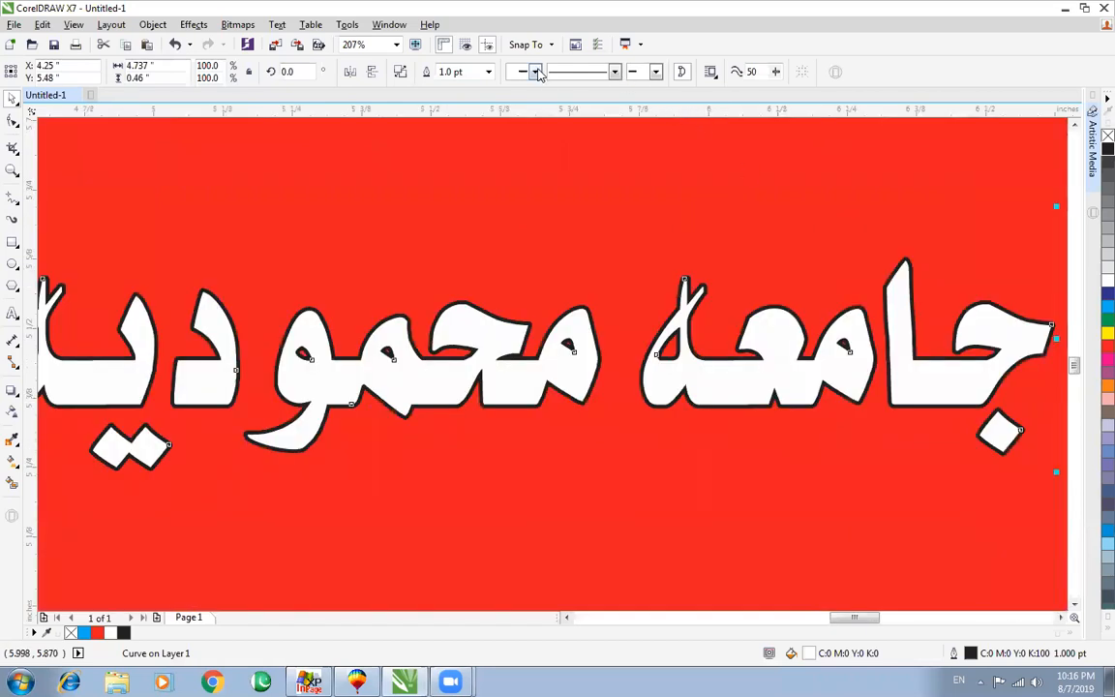
{"action": "left_click", "coordinate": [488, 71]}
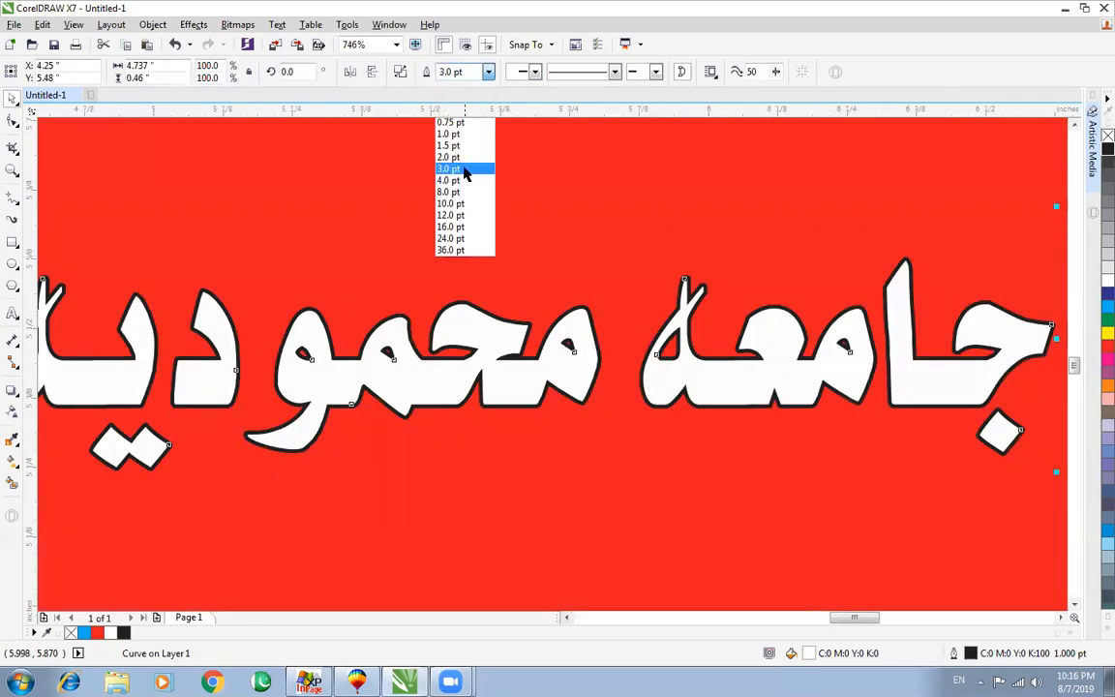
{"action": "left_click", "coordinate": [419, 157]}
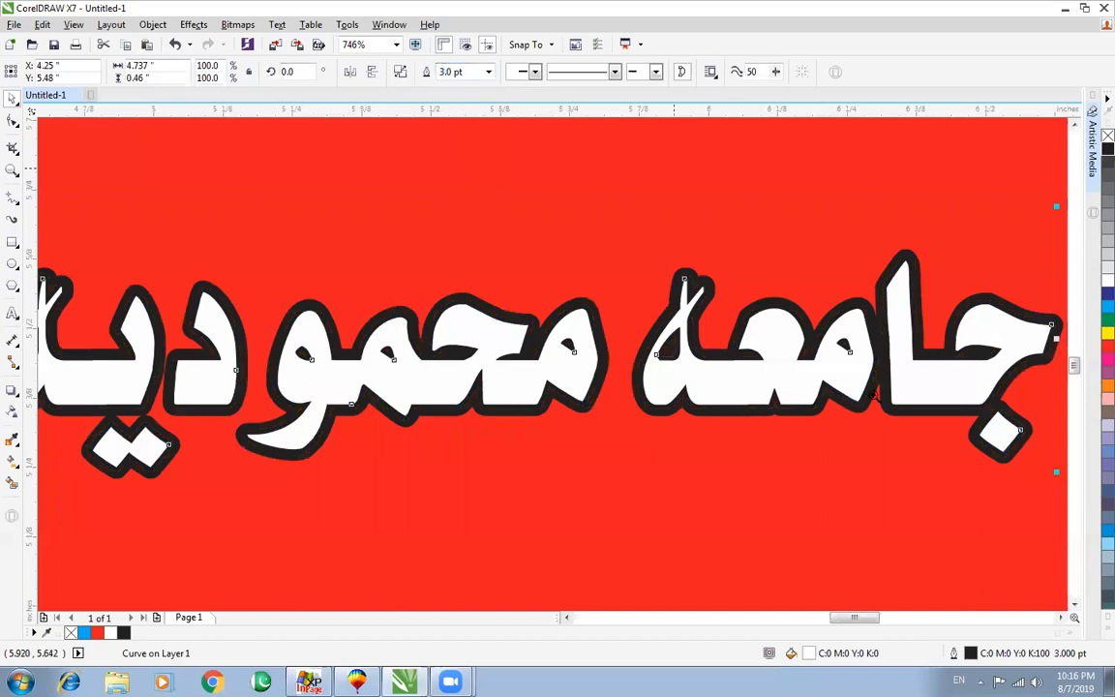
Examine the thicker outline up close and increase the middle line's outline width to 16.0 pt
{"action": "scroll", "coordinate": [465, 382], "scroll_direction": "up", "scroll_amount": 1}
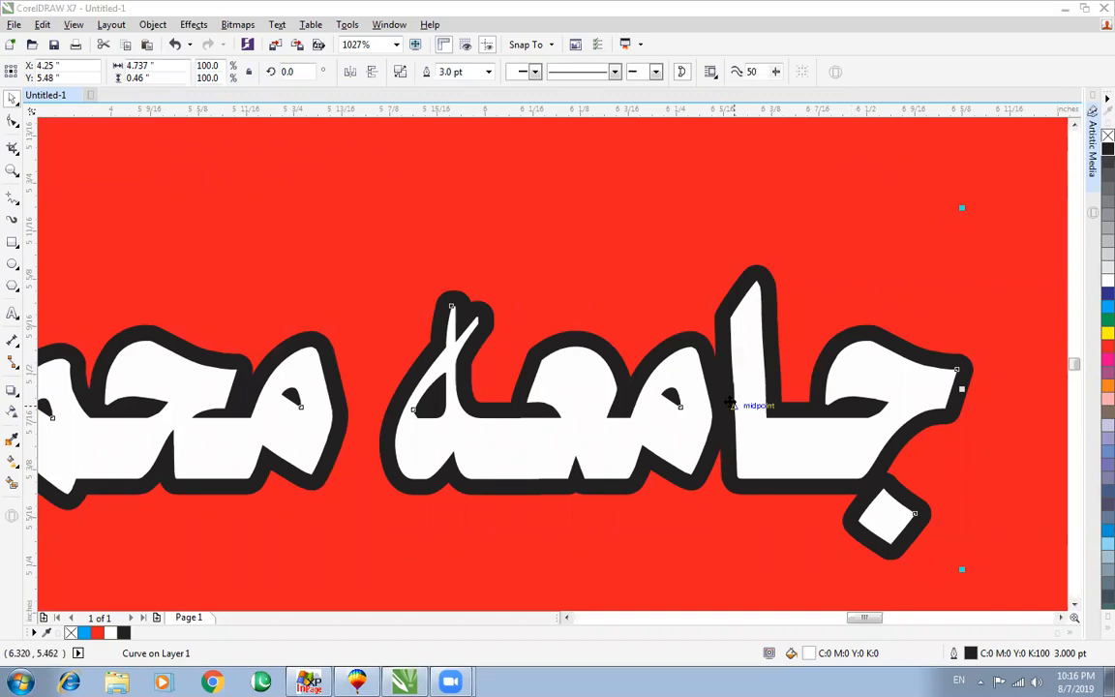
{"action": "left_click", "coordinate": [763, 397]}
{"action": "scroll", "coordinate": [764, 398], "scroll_direction": "down", "scroll_amount": 3}
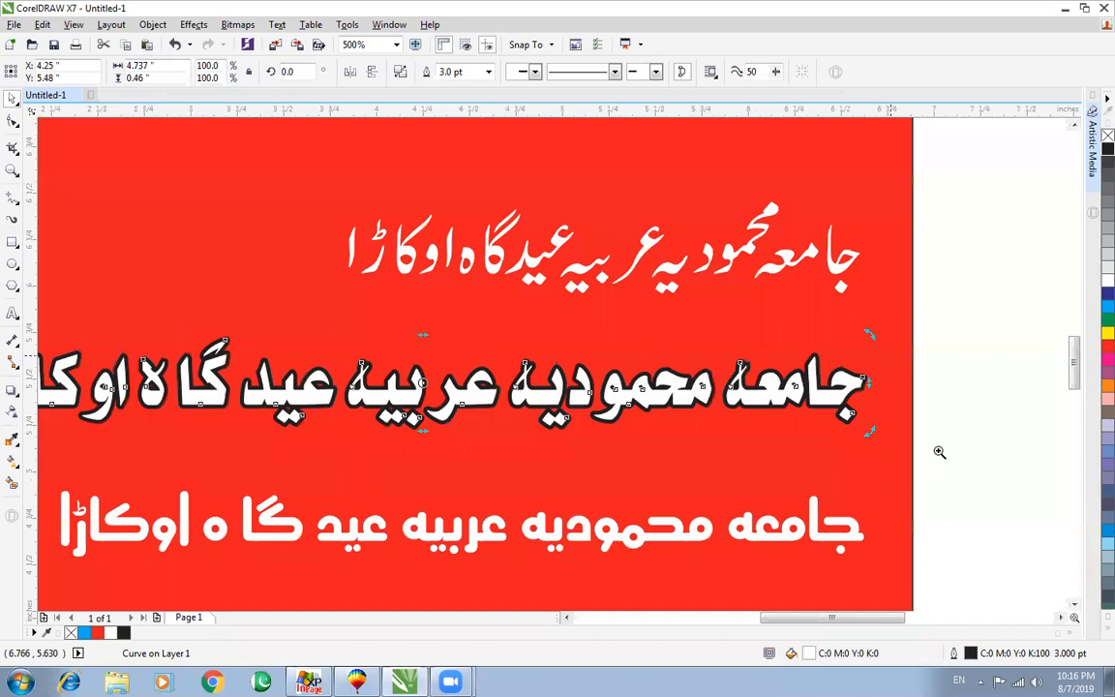
{"action": "scroll", "coordinate": [916, 445], "scroll_direction": "up", "scroll_amount": 1}
{"action": "key", "text": "F4"}
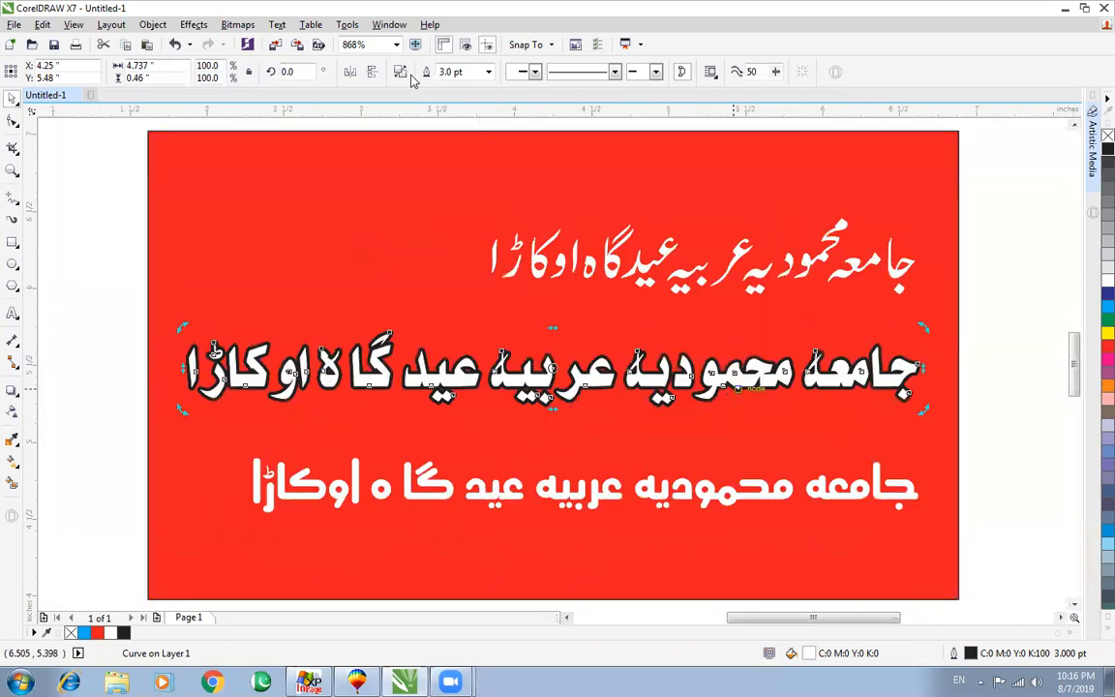
{"action": "left_click", "coordinate": [487, 73]}
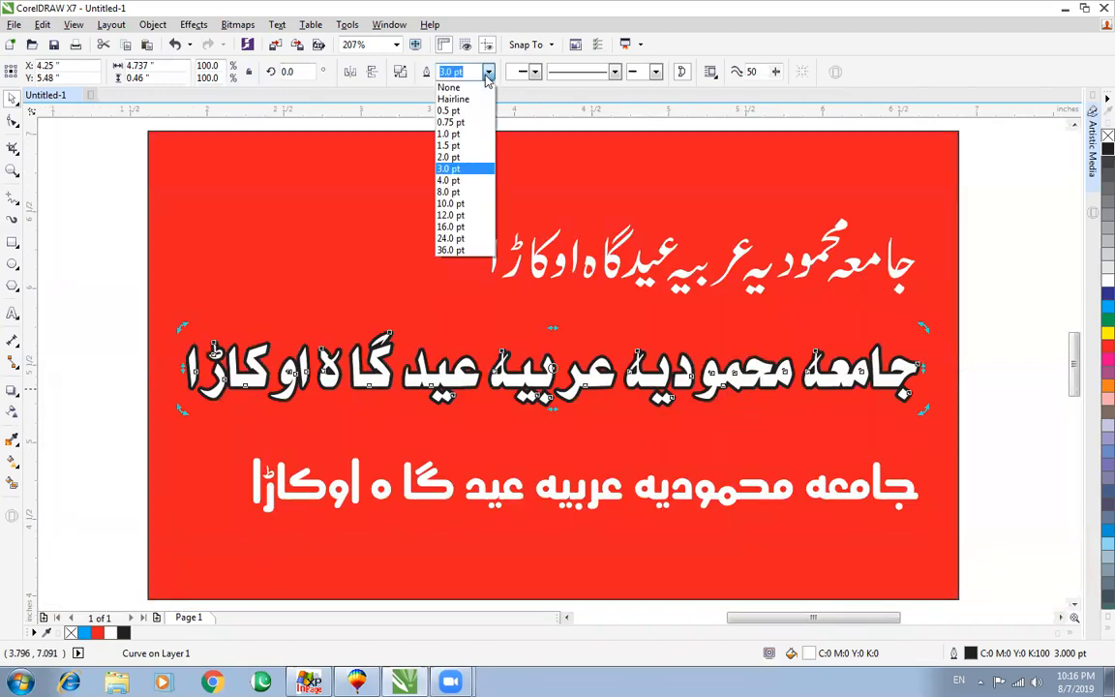
{"action": "left_click", "coordinate": [466, 226]}
{"action": "scroll", "coordinate": [887, 377], "scroll_direction": "up", "scroll_amount": 3}
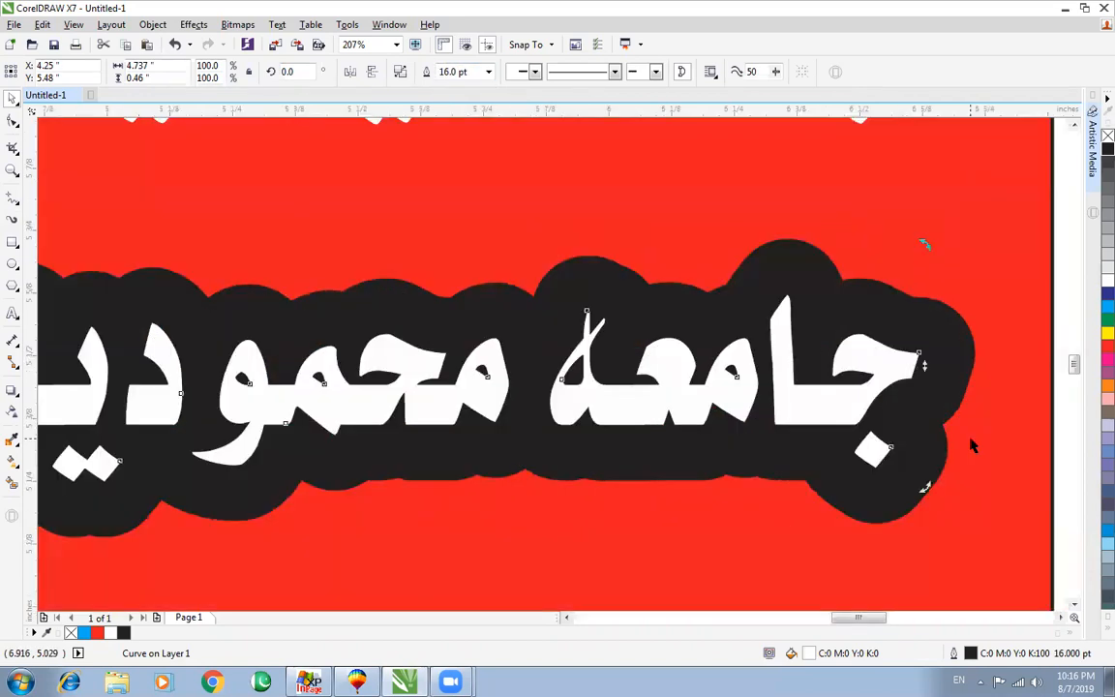
{"action": "scroll", "coordinate": [887, 377], "scroll_direction": "down", "scroll_amount": 1}
Switch the middle line's 16 pt outline to mitered corners with Behind fill and Scale with object off, and inspect the letters
{"action": "key", "text": "F12"}
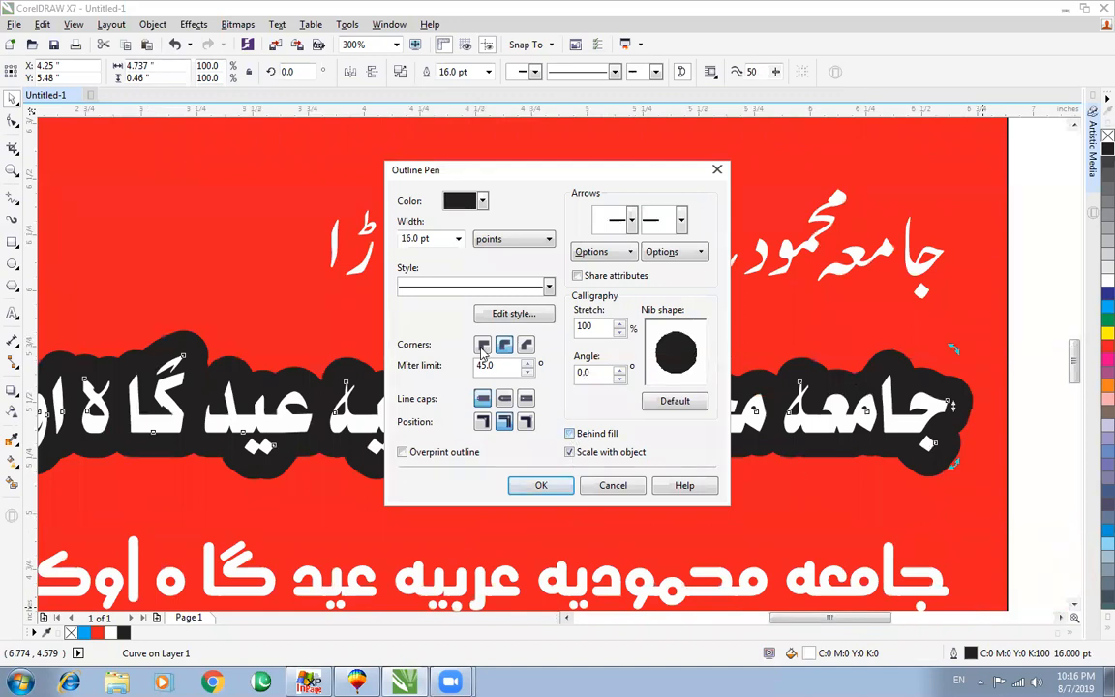
{"action": "left_click", "coordinate": [541, 485]}
{"action": "scroll", "coordinate": [577, 478], "scroll_direction": "down", "scroll_amount": 1}
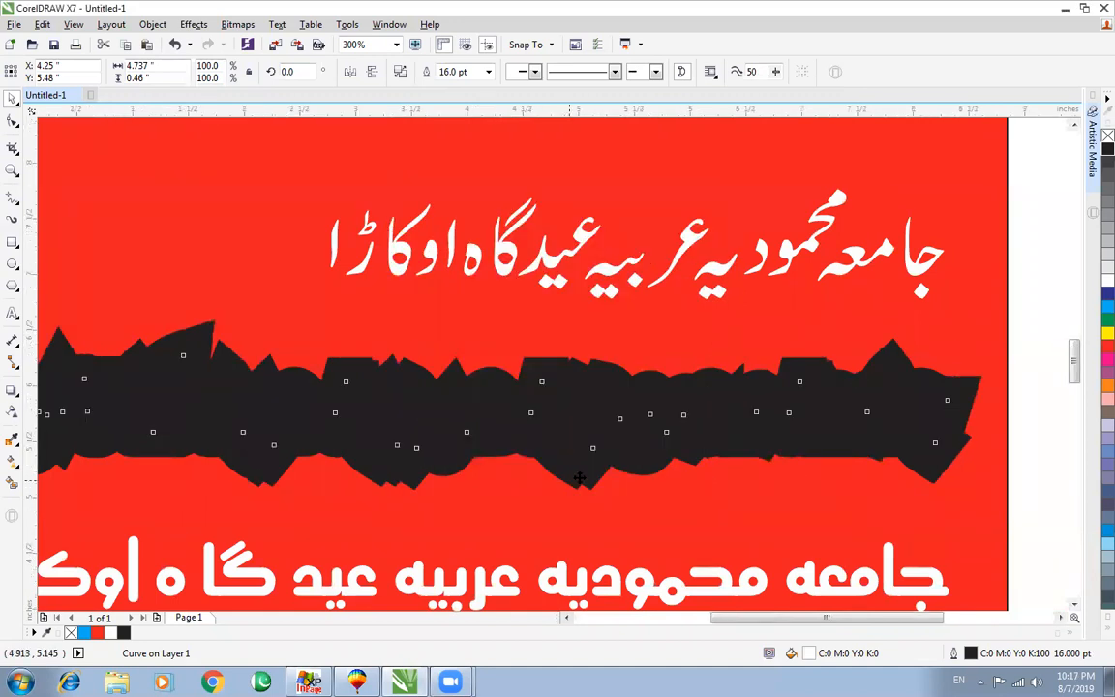
{"action": "key", "text": "F4"}
{"action": "scroll", "coordinate": [964, 441], "scroll_direction": "up", "scroll_amount": 2}
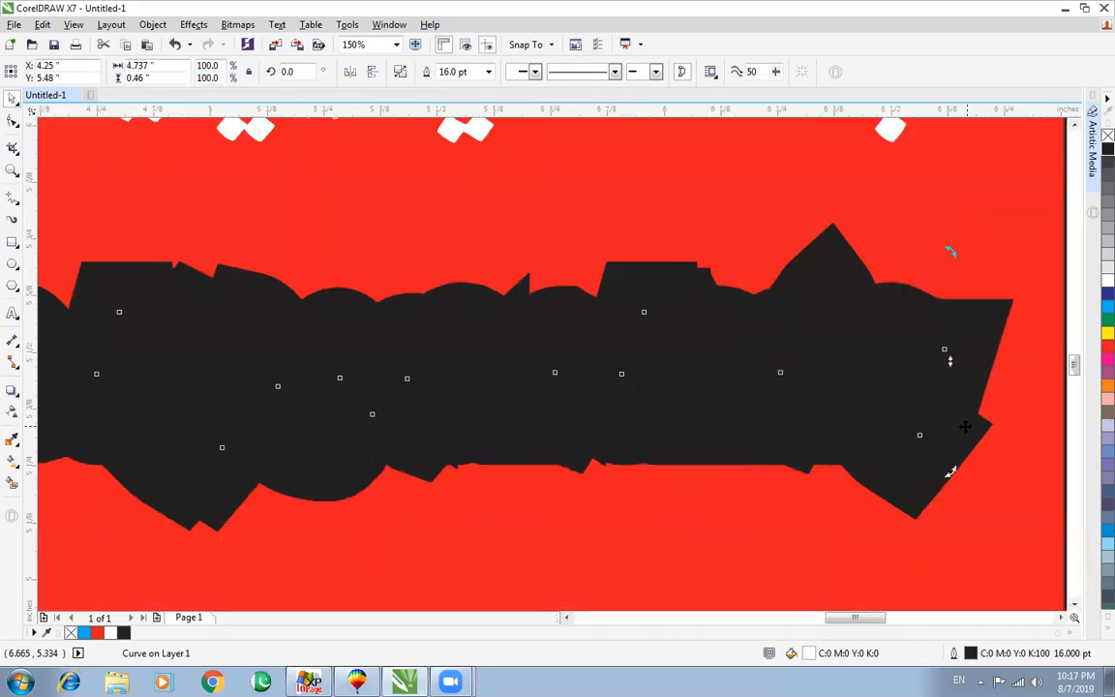
{"action": "scroll", "coordinate": [961, 434], "scroll_direction": "down", "scroll_amount": 1}
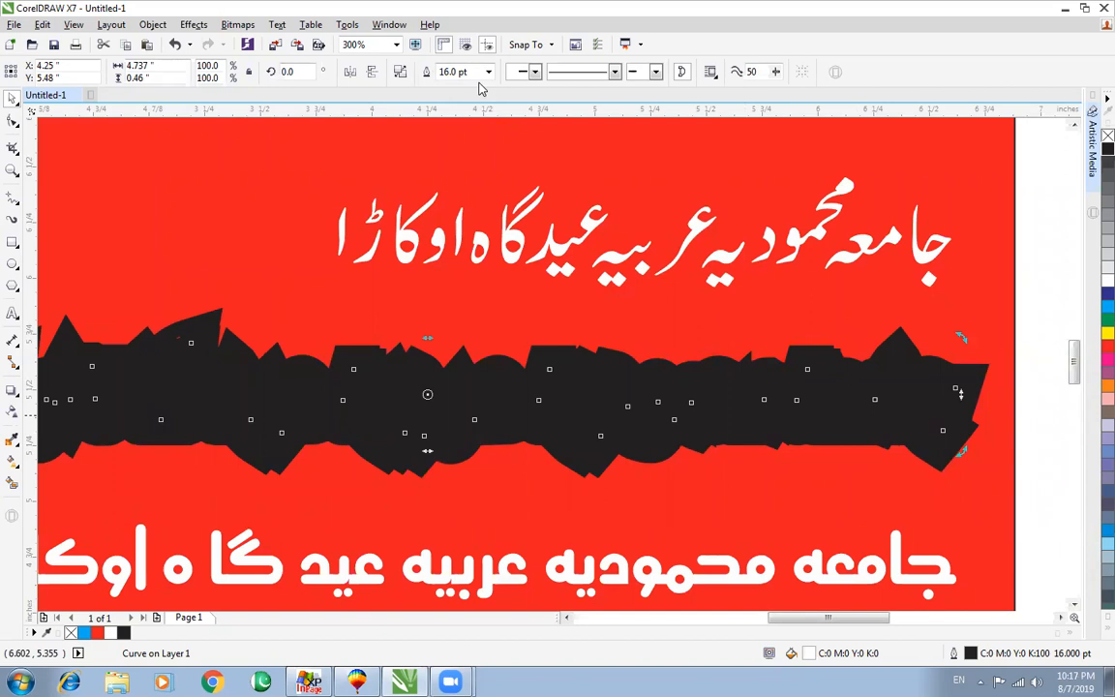
Restore round corners, Behind fill and Scale with object for the middle line's 16 pt outline and inspect the result up close
{"action": "key", "text": "F12"}
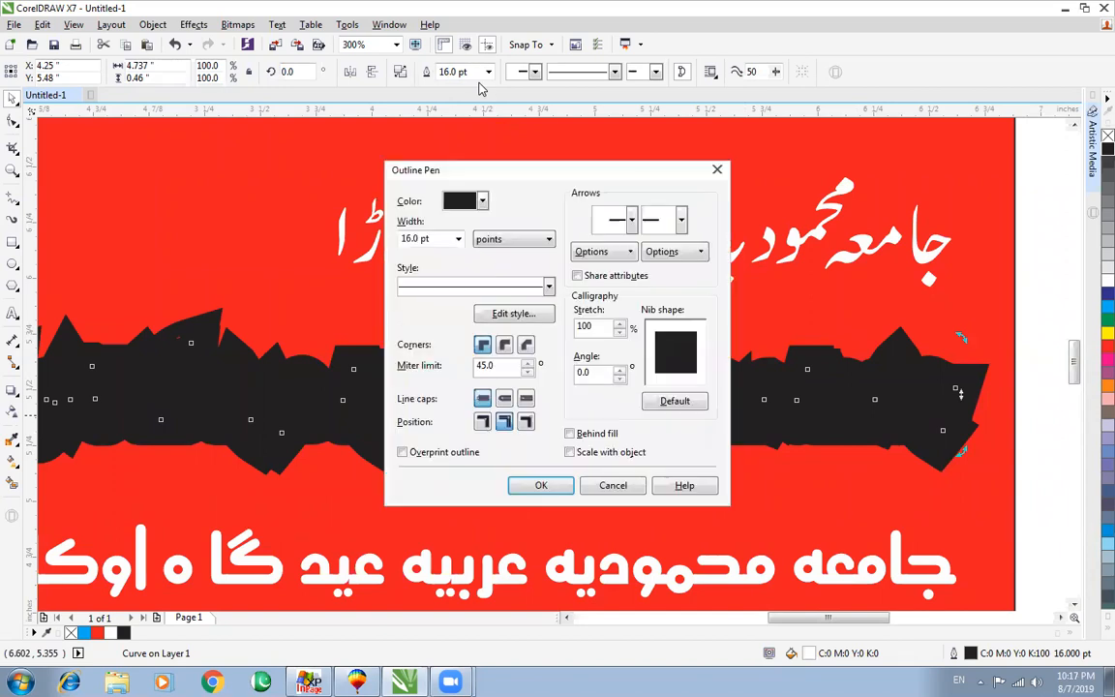
{"action": "left_click", "coordinate": [569, 433]}
{"action": "left_click", "coordinate": [570, 452]}
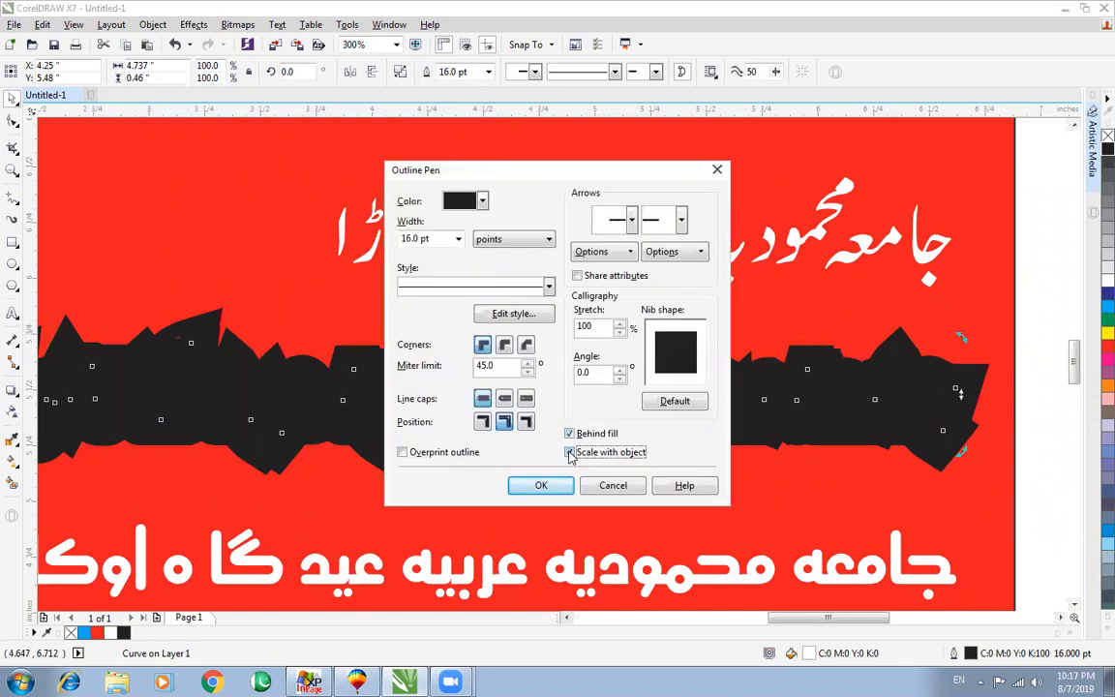
{"action": "left_click", "coordinate": [505, 347]}
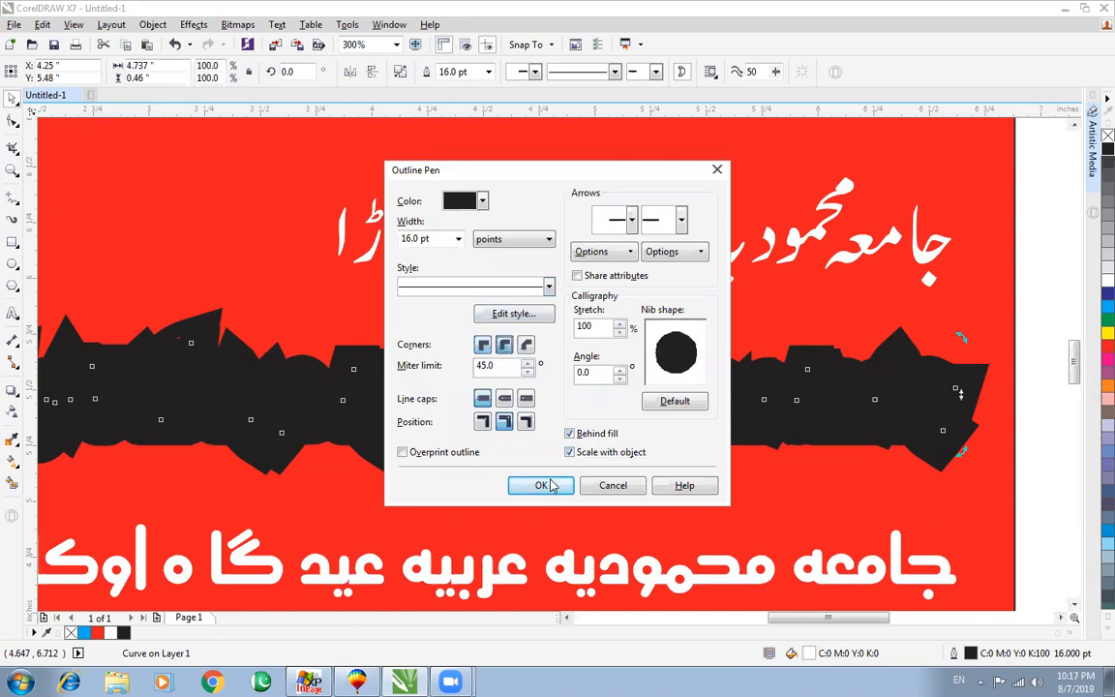
{"action": "left_click", "coordinate": [540, 484]}
{"action": "scroll", "coordinate": [895, 409], "scroll_direction": "down", "scroll_amount": 3}
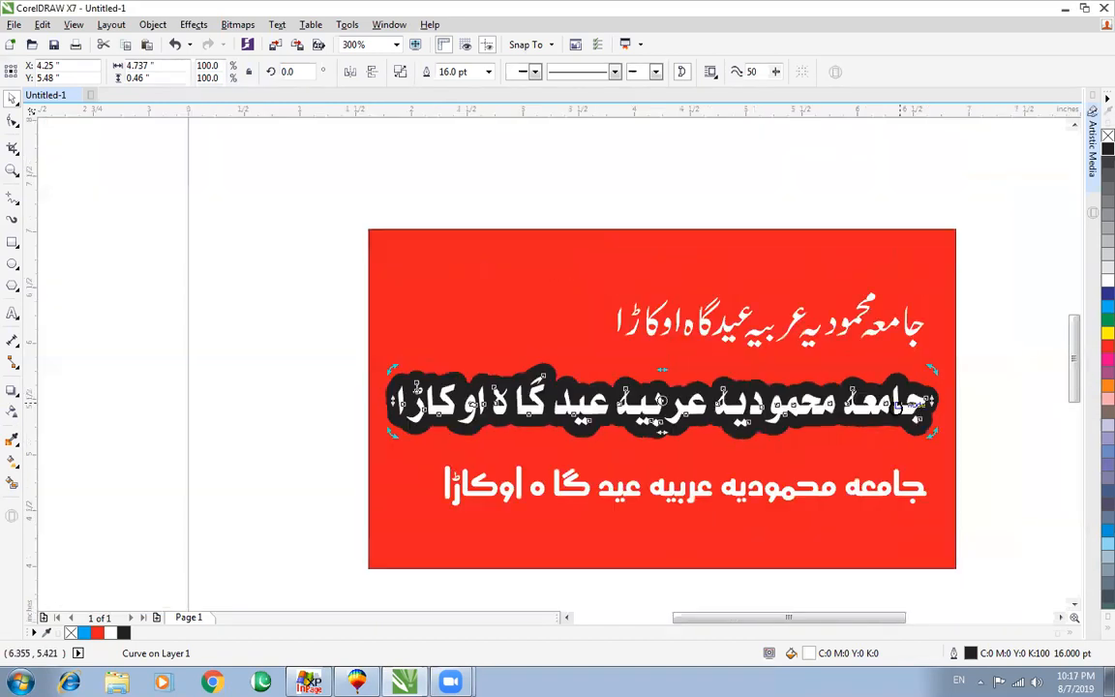
{"action": "scroll", "coordinate": [958, 387], "scroll_direction": "up", "scroll_amount": 1}
{"action": "scroll", "coordinate": [1016, 465], "scroll_direction": "up", "scroll_amount": 3}
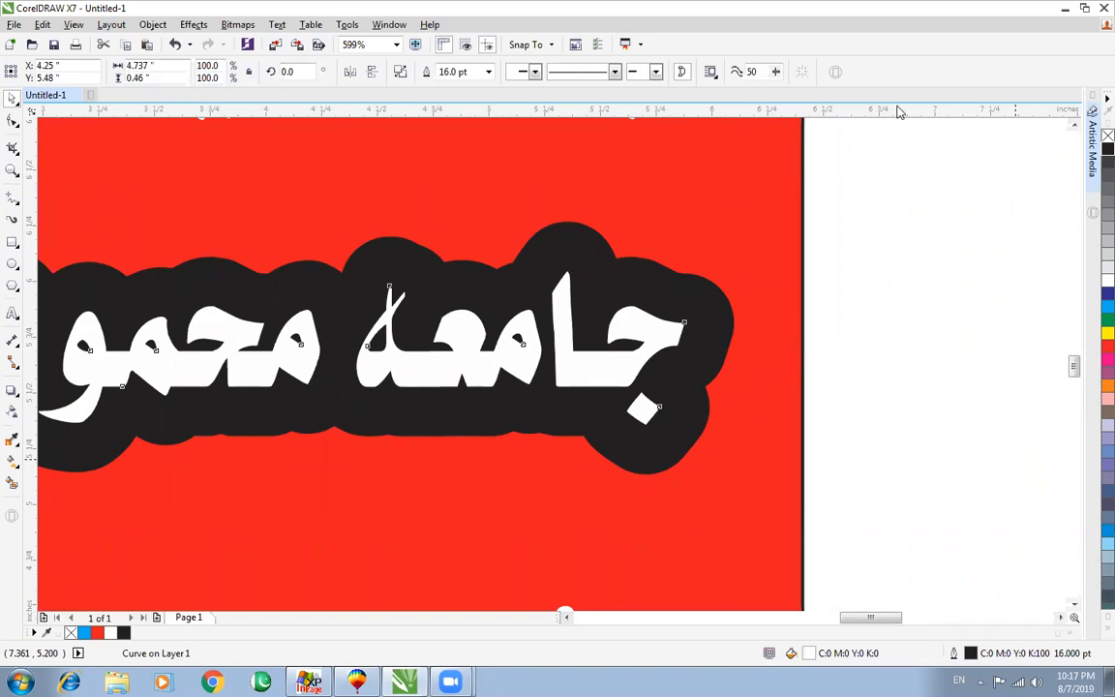
{"action": "scroll", "coordinate": [1016, 465], "scroll_direction": "down", "scroll_amount": 2}
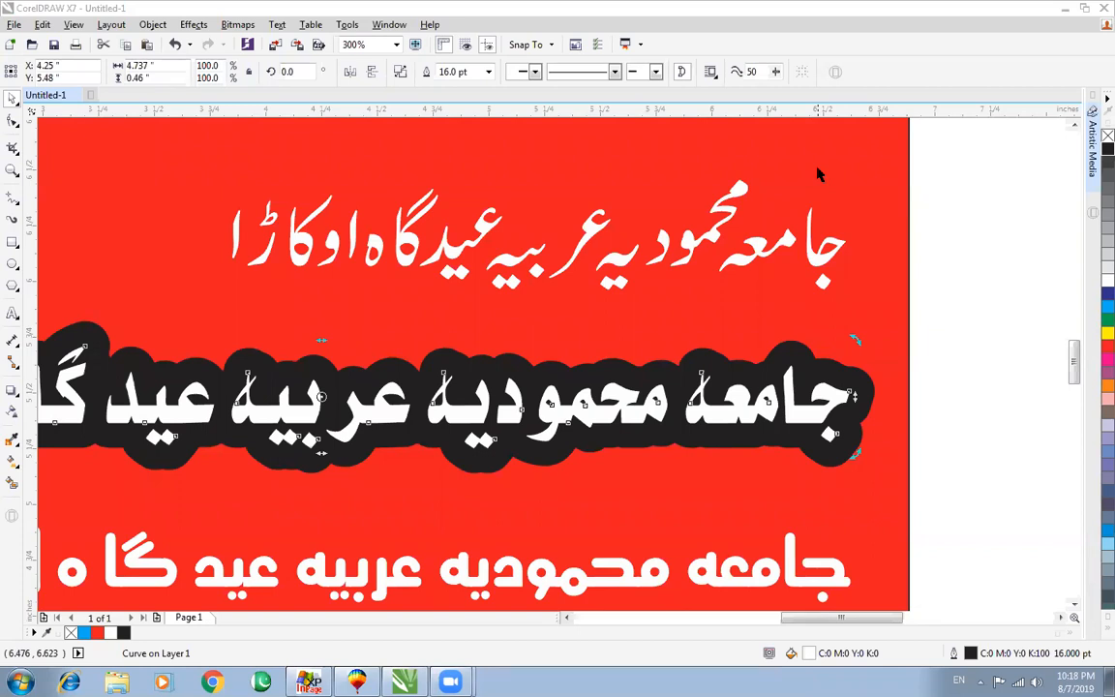
{"action": "left_click", "coordinate": [758, 254]}
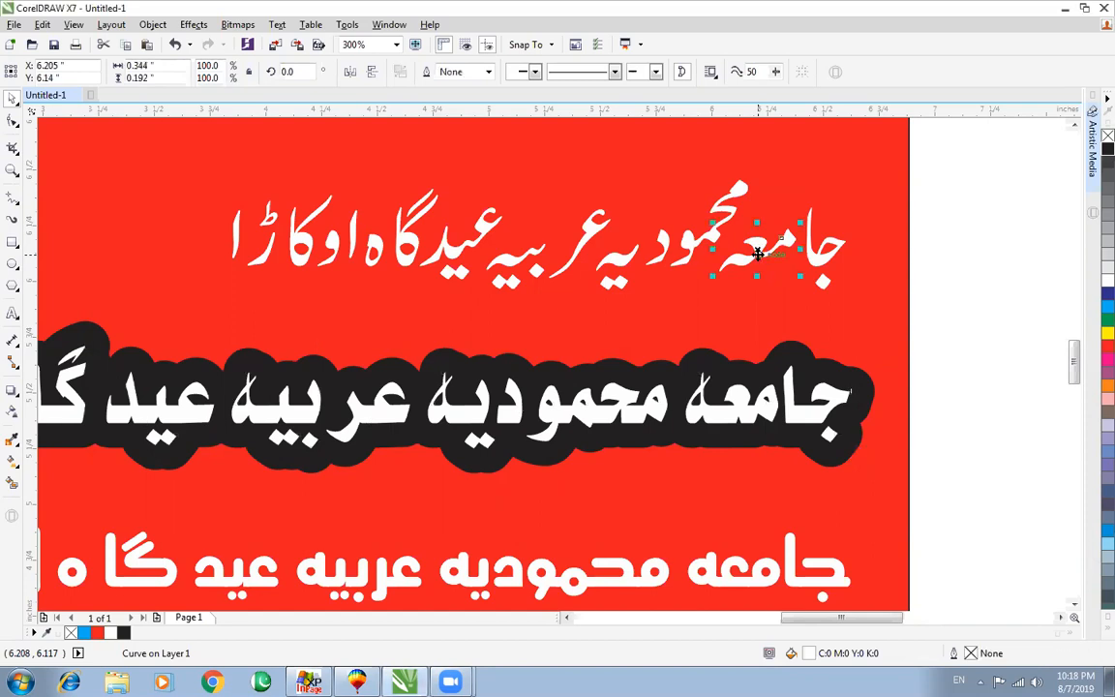
{"action": "left_click", "coordinate": [817, 268]}
{"action": "scroll", "coordinate": [817, 269], "scroll_direction": "down", "scroll_amount": 1}
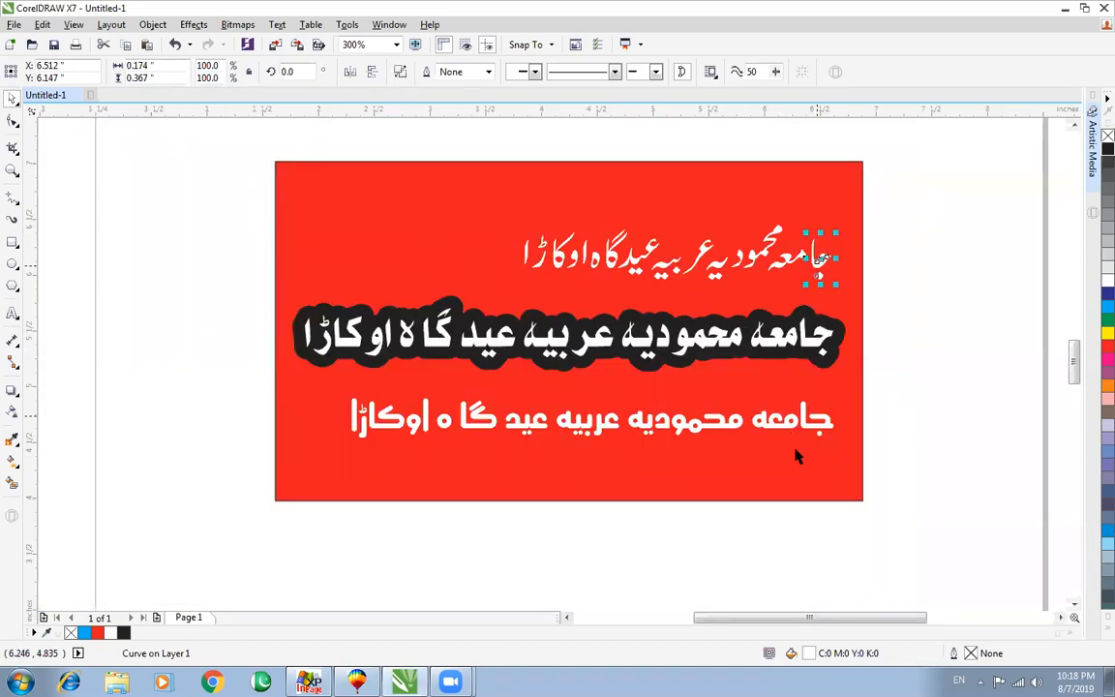
{"action": "left_click", "coordinate": [896, 514]}
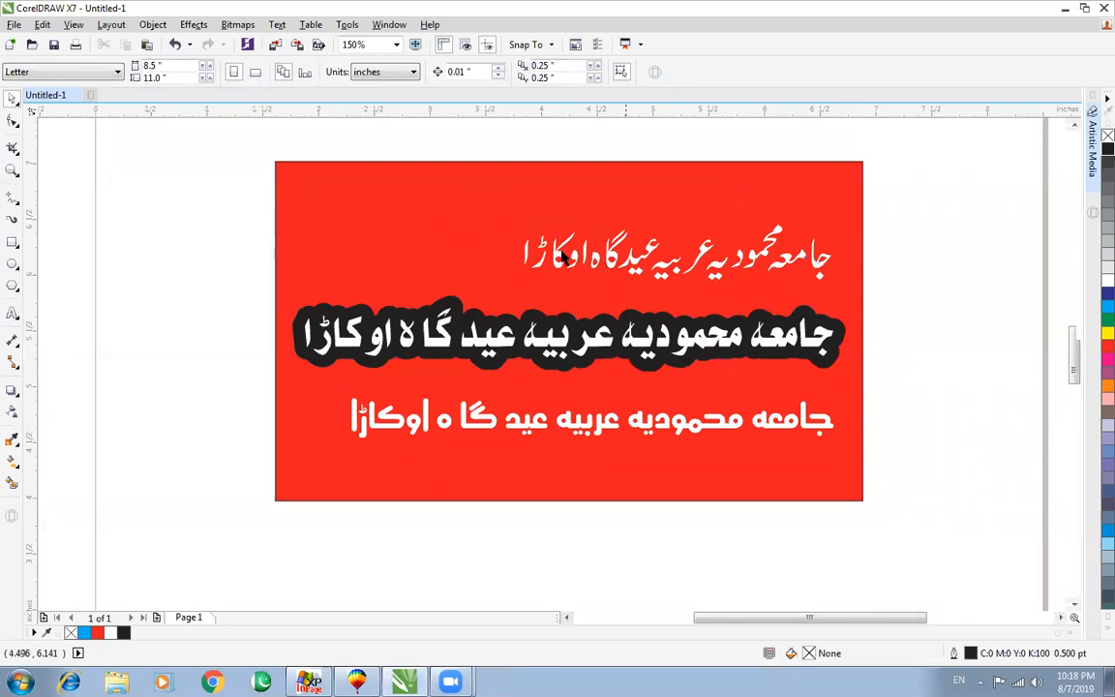
{"action": "scroll", "coordinate": [668, 238], "scroll_direction": "up", "scroll_amount": 2}
{"action": "scroll", "coordinate": [782, 320], "scroll_direction": "down", "scroll_amount": 1}
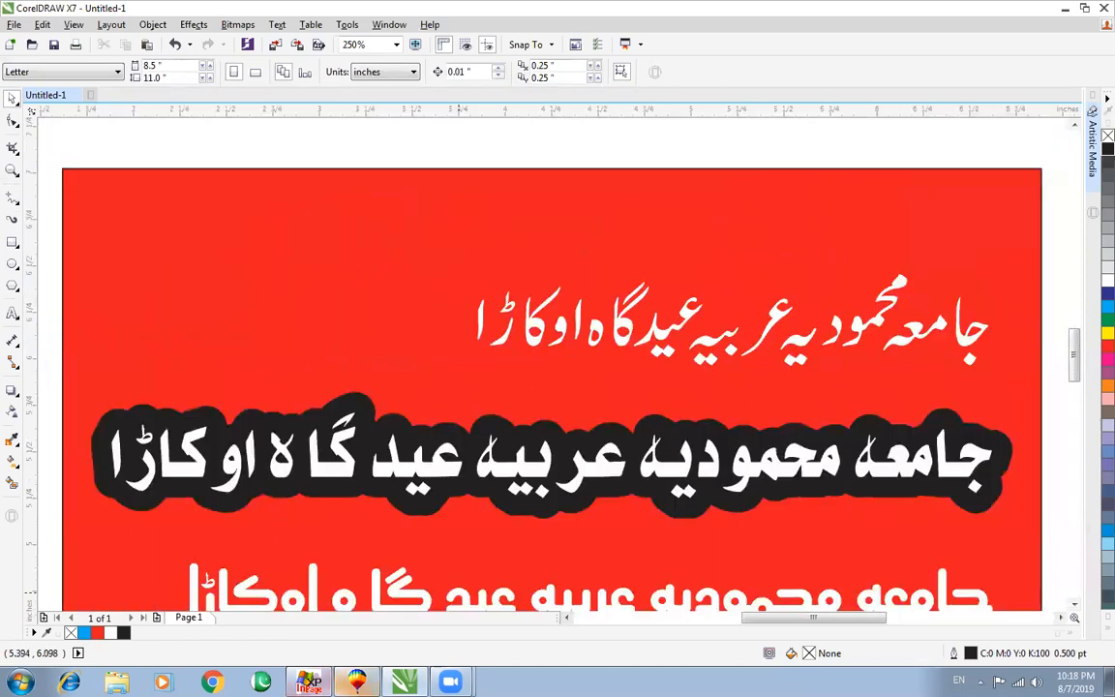
Switch to InPage and replace the three existing text lines with پک این ڈراپ کی
{"action": "left_click", "coordinate": [312, 677]}
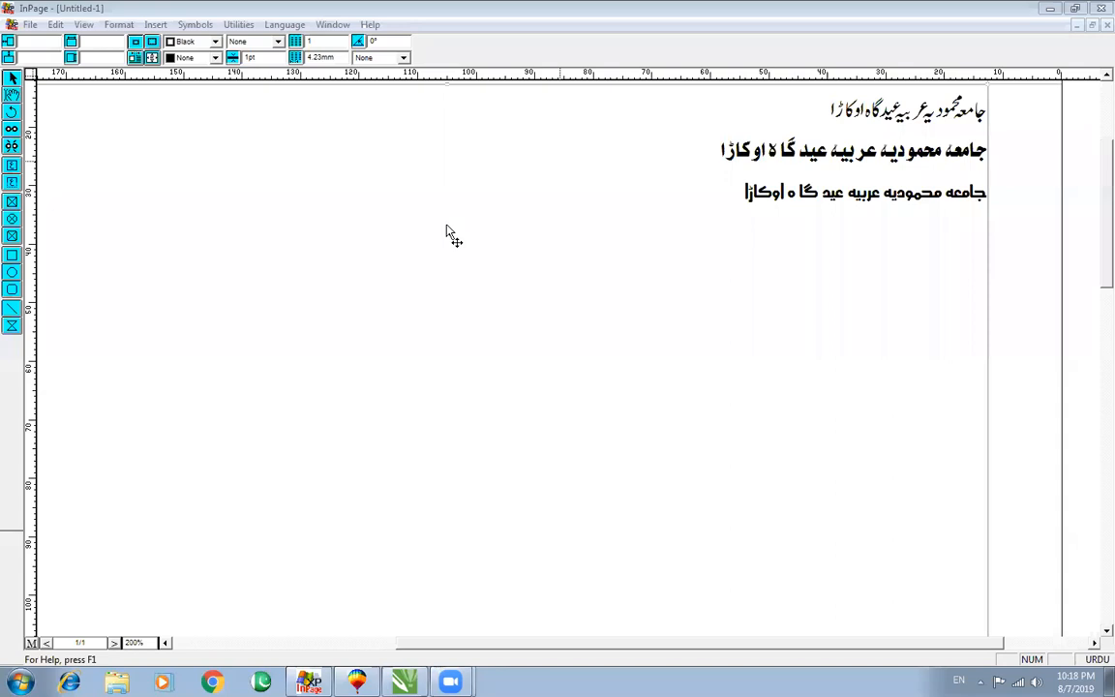
{"action": "left_click", "coordinate": [12, 95]}
{"action": "left_click_drag", "start_coordinate": [813, 269], "coordinate": [1102, 90]}
{"action": "key", "text": "Delete"}
{"action": "type", "text": "پک این"}
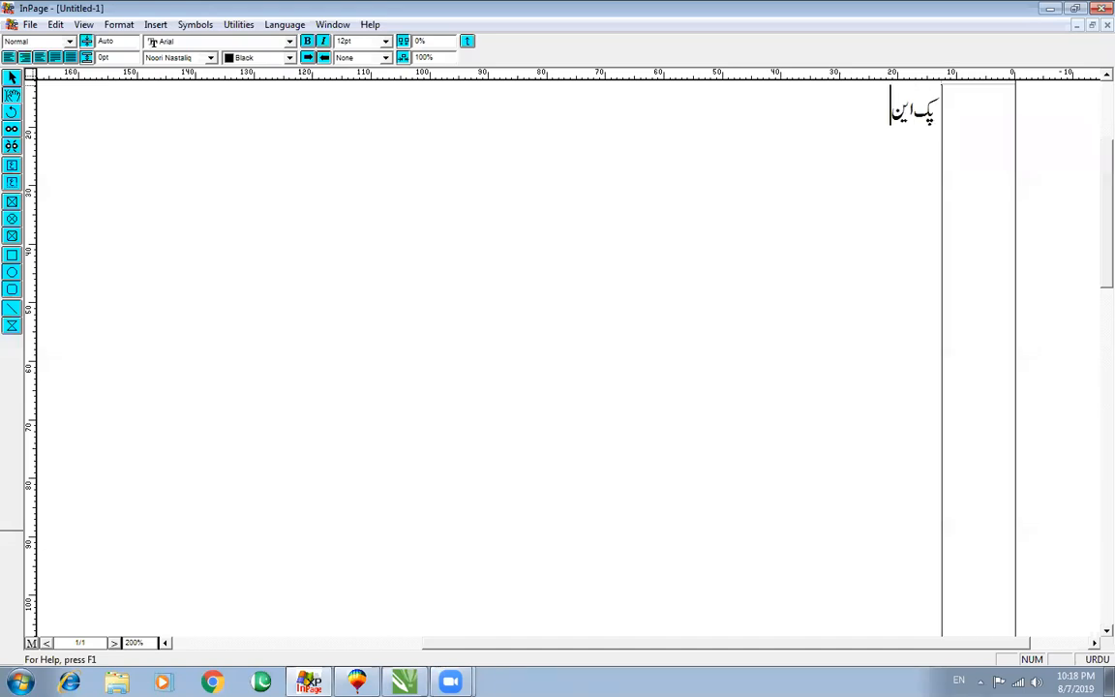
{"action": "type", "text": " ڈراپ کی"}
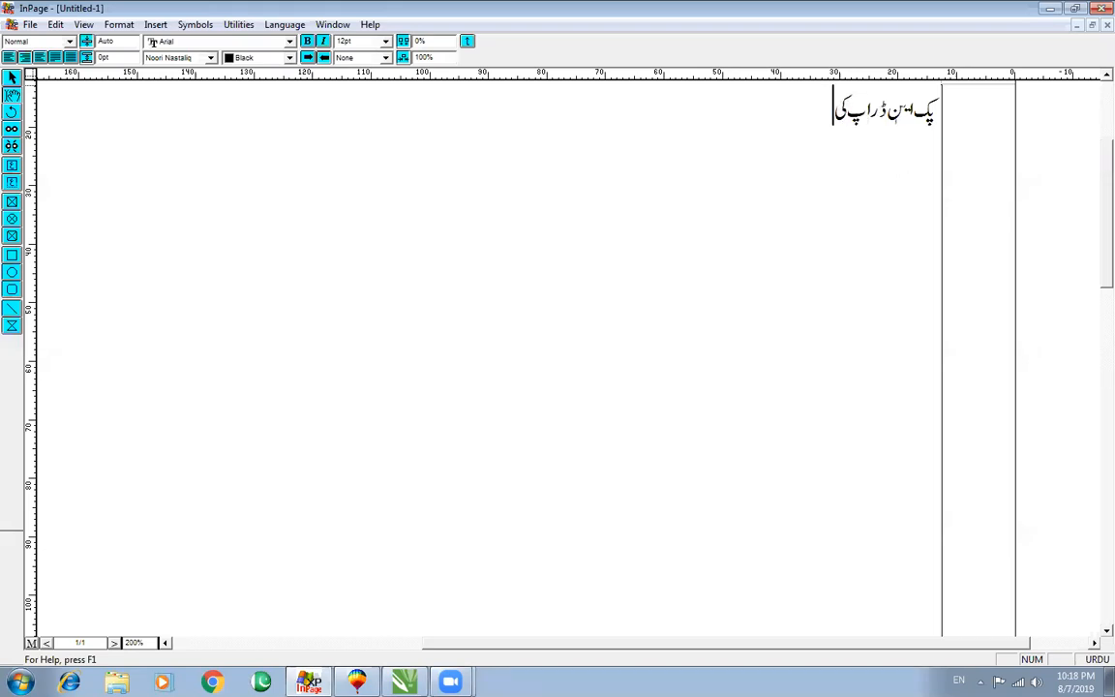
Correct the new InPage text so that it reads پک اینڈ ڈراپ سروس
{"action": "key", "text": "BackSpace"}
{"action": "key", "text": "BackSpace"}
{"action": "key", "text": "BackSpace"}
{"action": "key", "text": "BackSpace"}
{"action": "key", "text": "BackSpace"}
{"action": "key", "text": "BackSpace"}
{"action": "key", "text": "BackSpace"}
{"action": "key", "text": "BackSpace"}
{"action": "type", "text": "ڈ ڈرا"}
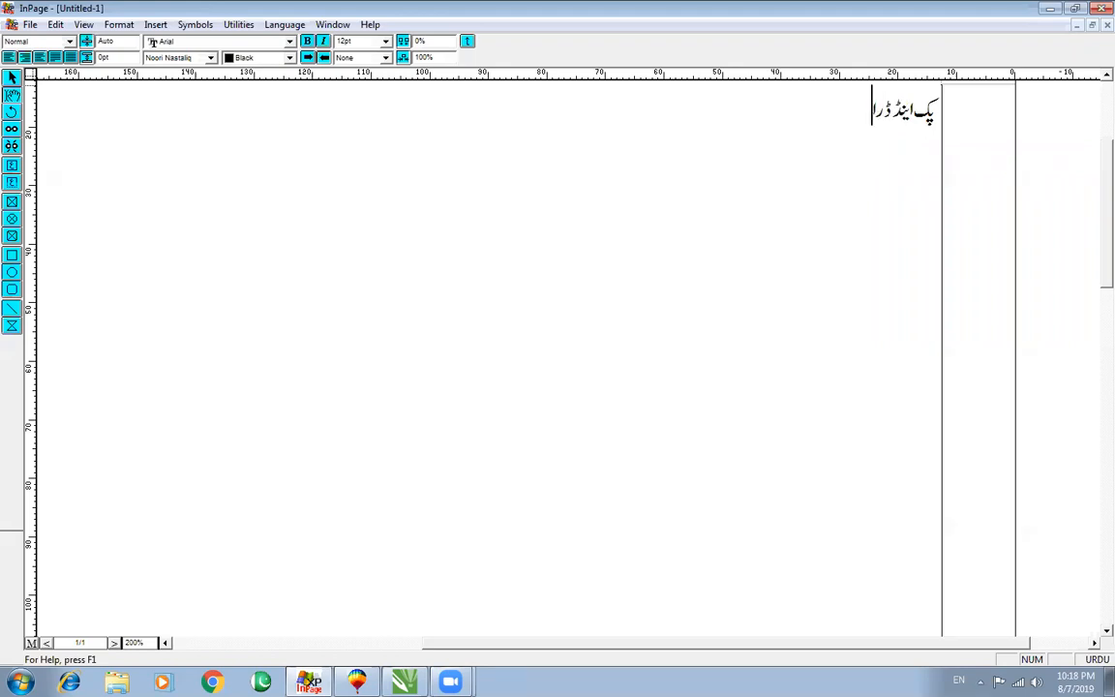
{"action": "type", "text": "پ سروس"}
Copy the InPage text frame and switch to CorelDRAW
{"action": "left_click", "coordinate": [13, 78]}
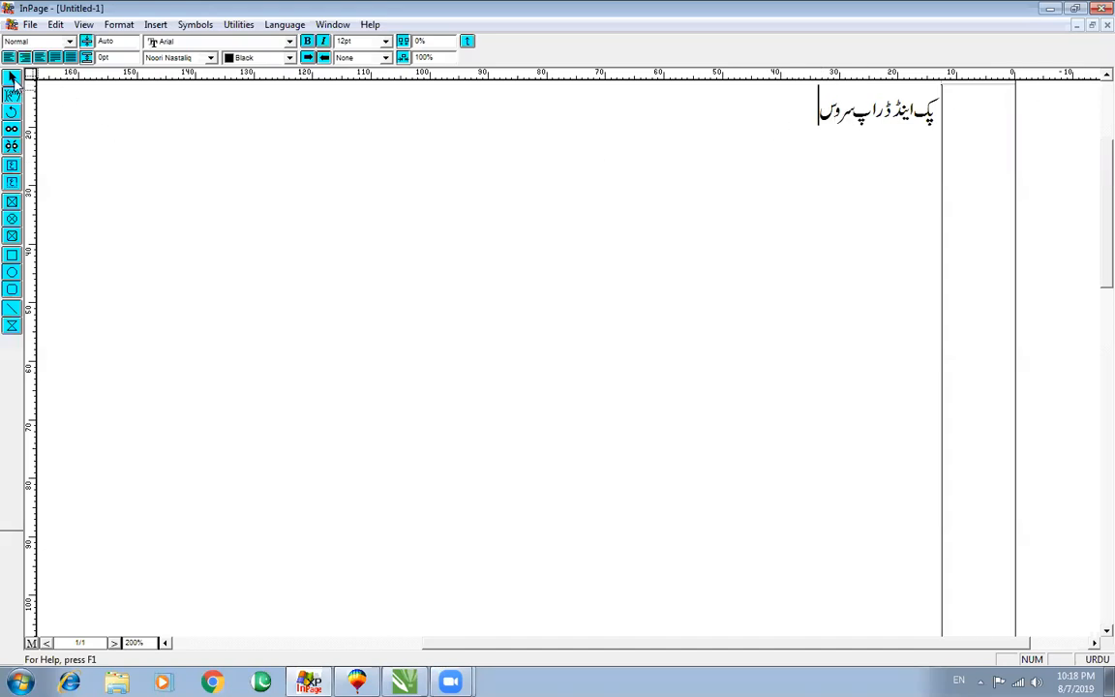
{"action": "right_click", "coordinate": [249, 266]}
{"action": "left_click", "coordinate": [281, 331]}
{"action": "left_click", "coordinate": [404, 681]}
Delete the three old text lines from the red rectangle and paste the copied Urdu phrase
{"action": "scroll", "coordinate": [565, 479], "scroll_direction": "down", "scroll_amount": 2}
{"action": "left_click_drag", "start_coordinate": [386, 336], "coordinate": [696, 539]}
{"action": "key", "text": "Delete"}
{"action": "key", "text": "ctrl+v"}
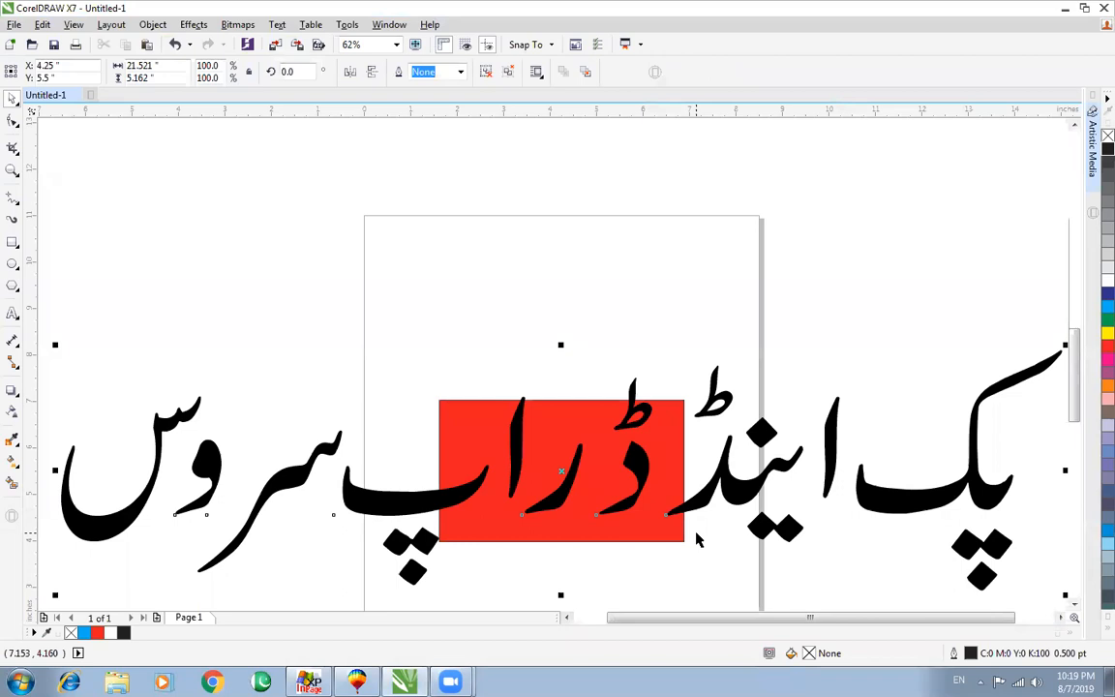
Scale the pasted phrase down proportionally to 5 percent
{"action": "left_click_drag", "start_coordinate": [219, 65], "coordinate": [136, 62]}
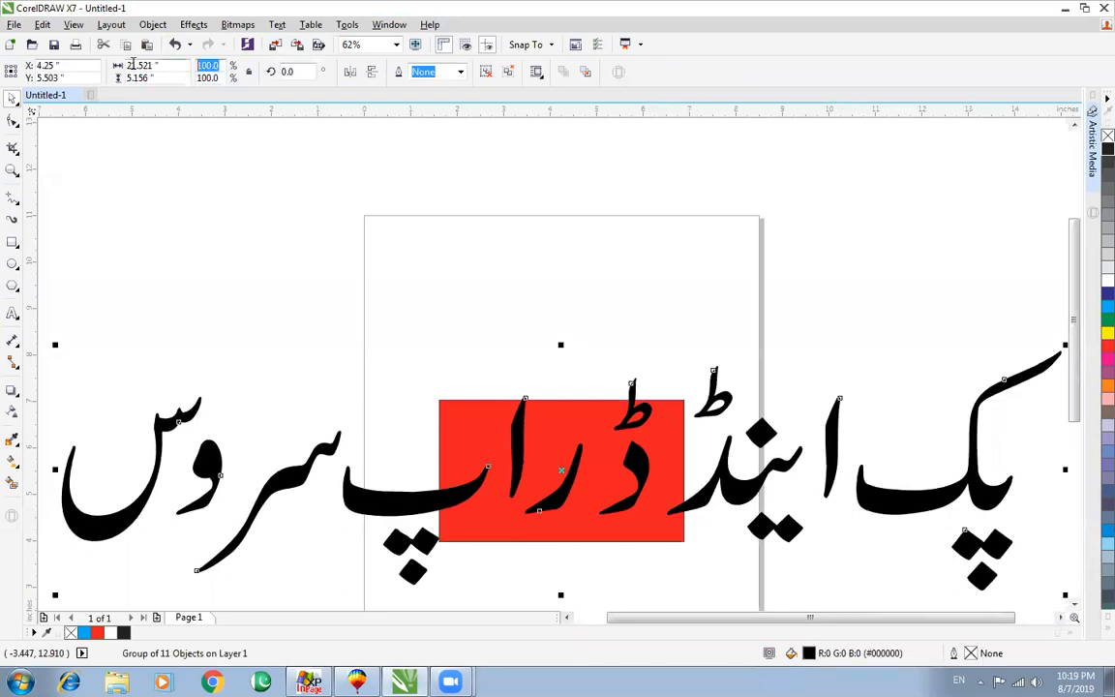
{"action": "type", "text": "5"}
{"action": "key", "text": "Return"}
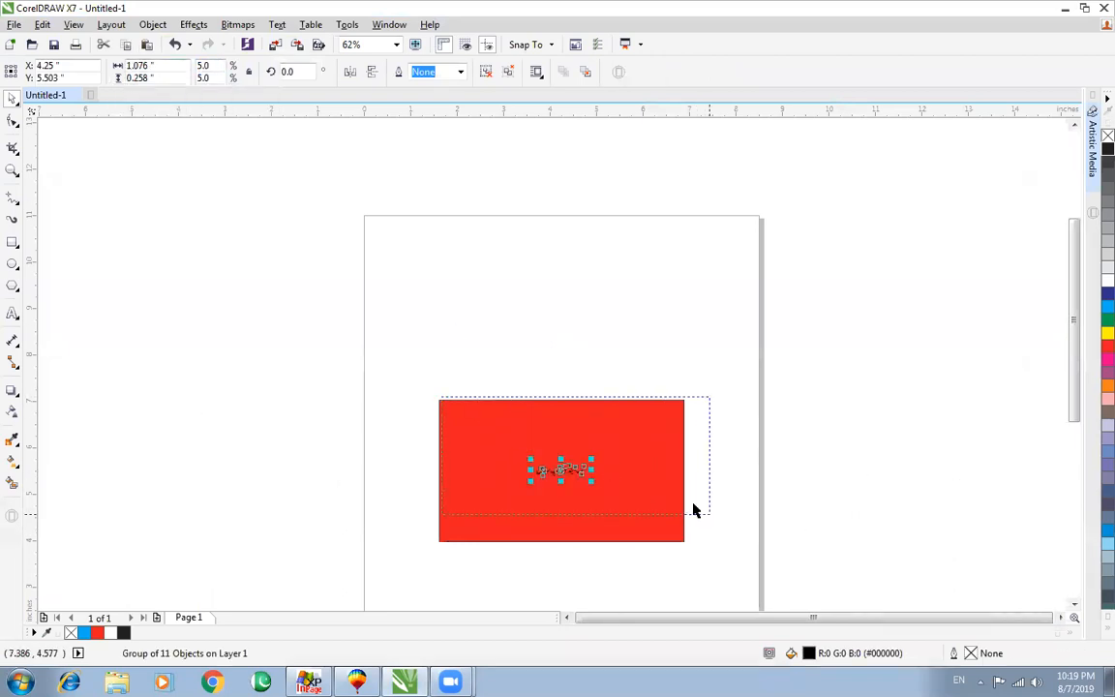
Enlarge the phrase about its center to about 2.86 inches wide inside the red rectangle
{"action": "scroll", "coordinate": [607, 454], "scroll_direction": "up", "scroll_amount": 3}
{"action": "left_click_drag", "start_coordinate": [728, 530], "coordinate": [762, 552]}
{"action": "key", "text": "Escape"}
{"action": "scroll", "coordinate": [759, 553], "scroll_direction": "down", "scroll_amount": 2}
{"action": "key", "text": "F2"}
{"action": "left_click_drag", "start_coordinate": [535, 426], "coordinate": [837, 588]}
Ungroup the pasted phrase into separate letter objects
{"action": "left_click", "coordinate": [650, 377]}
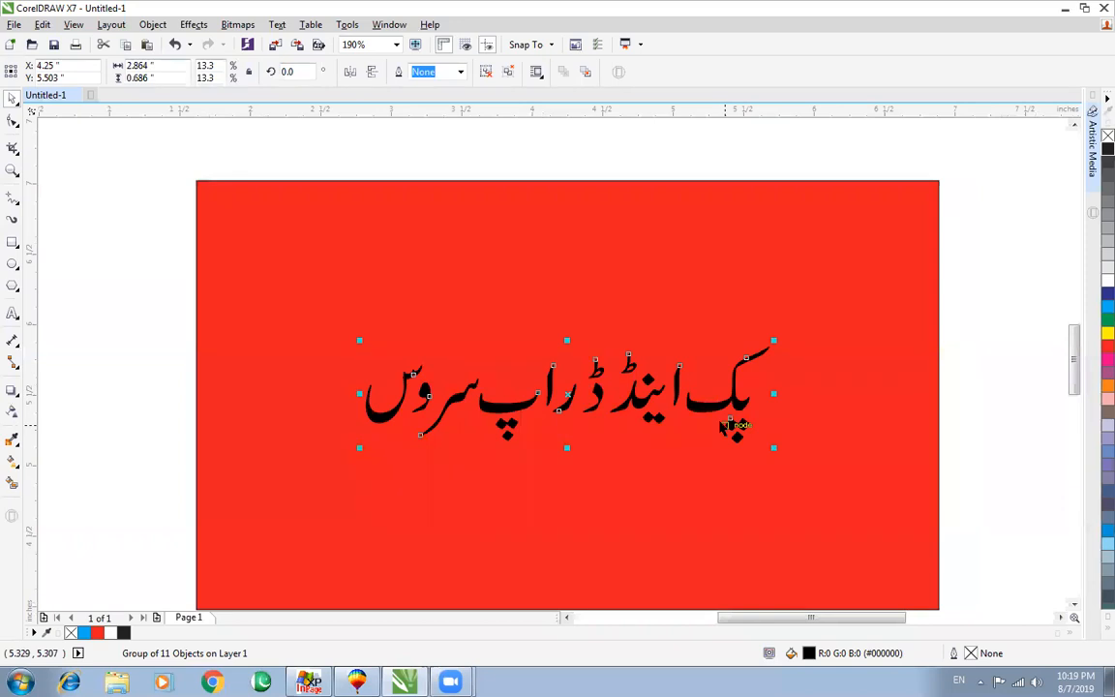
{"action": "left_click", "coordinate": [486, 74]}
{"action": "left_click", "coordinate": [495, 155]}
Shrink the word اینڈ to about 0.2 inches wide and place it above the flat stroke of پک
{"action": "key", "text": "F2"}
{"action": "left_click_drag", "start_coordinate": [256, 301], "coordinate": [905, 518]}
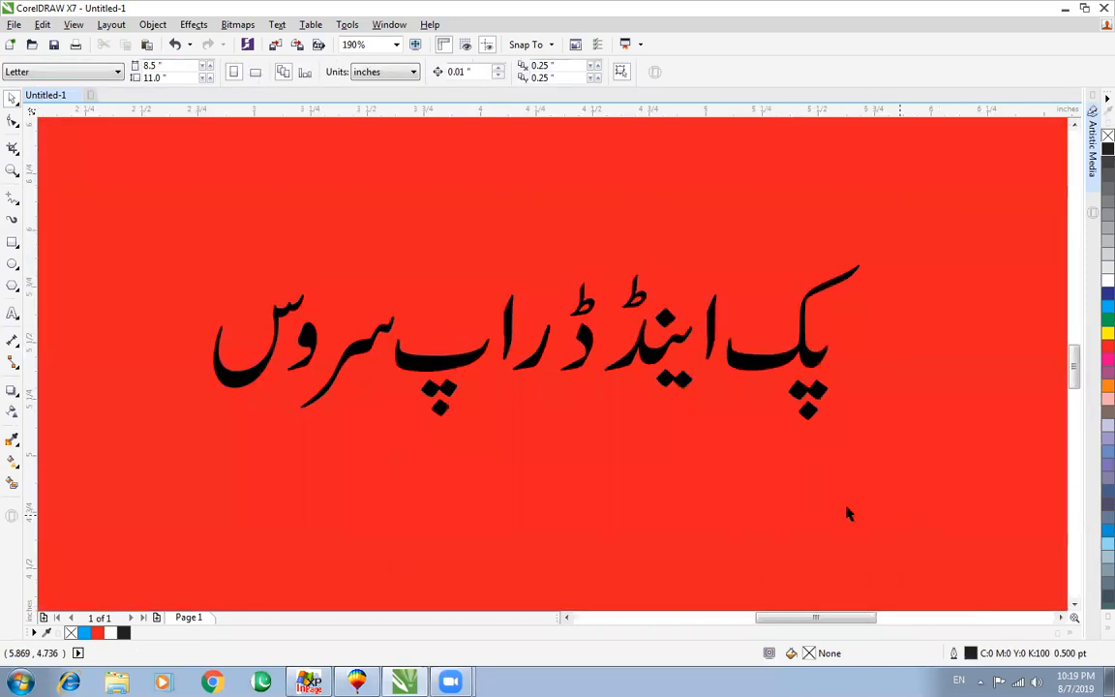
{"action": "left_click", "coordinate": [709, 329]}
{"action": "mouse_move", "coordinate": [700, 325]}
{"action": "left_mouse_down"}
{"action": "mouse_move", "coordinate": [686, 325]}
{"action": "mouse_move", "coordinate": [707, 325]}
{"action": "left_mouse_up"}
{"action": "left_click", "coordinate": [724, 306]}
{"action": "left_click_drag", "start_coordinate": [733, 244], "coordinate": [602, 415]}
{"action": "left_click_drag", "start_coordinate": [717, 268], "coordinate": [768, 325]}
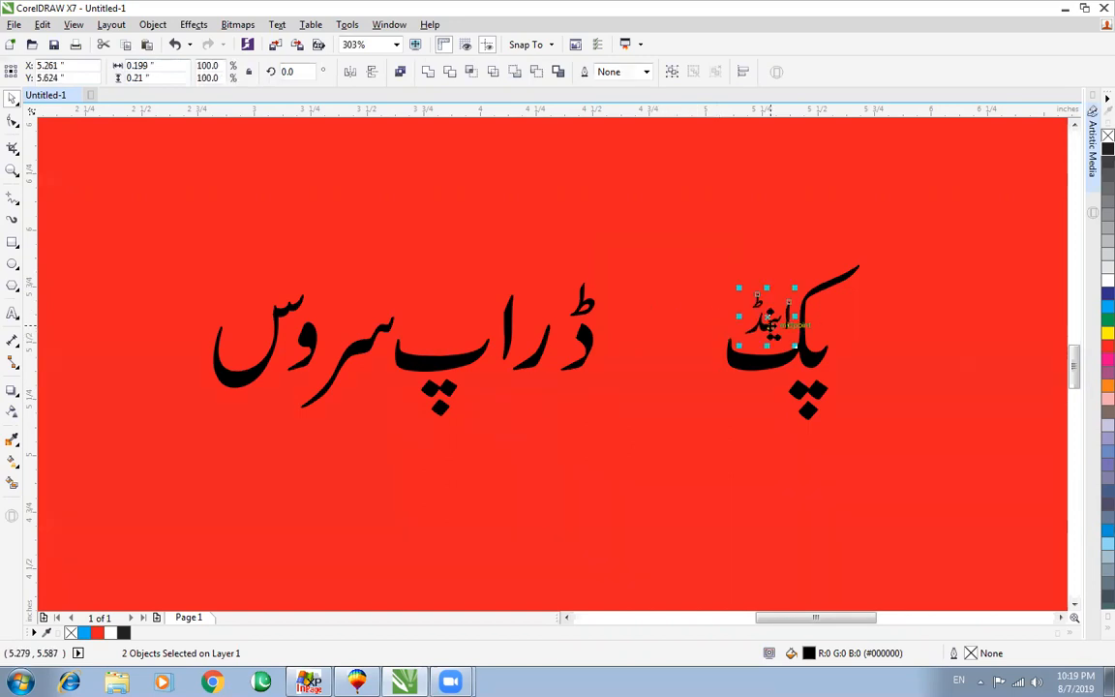
{"action": "key", "text": "Escape"}
Move the letters ڈ, ر, ا and پ of the word ڈراپ one by one to close the gap beside پک
{"action": "scroll", "coordinate": [767, 324], "scroll_direction": "down", "scroll_amount": 2}
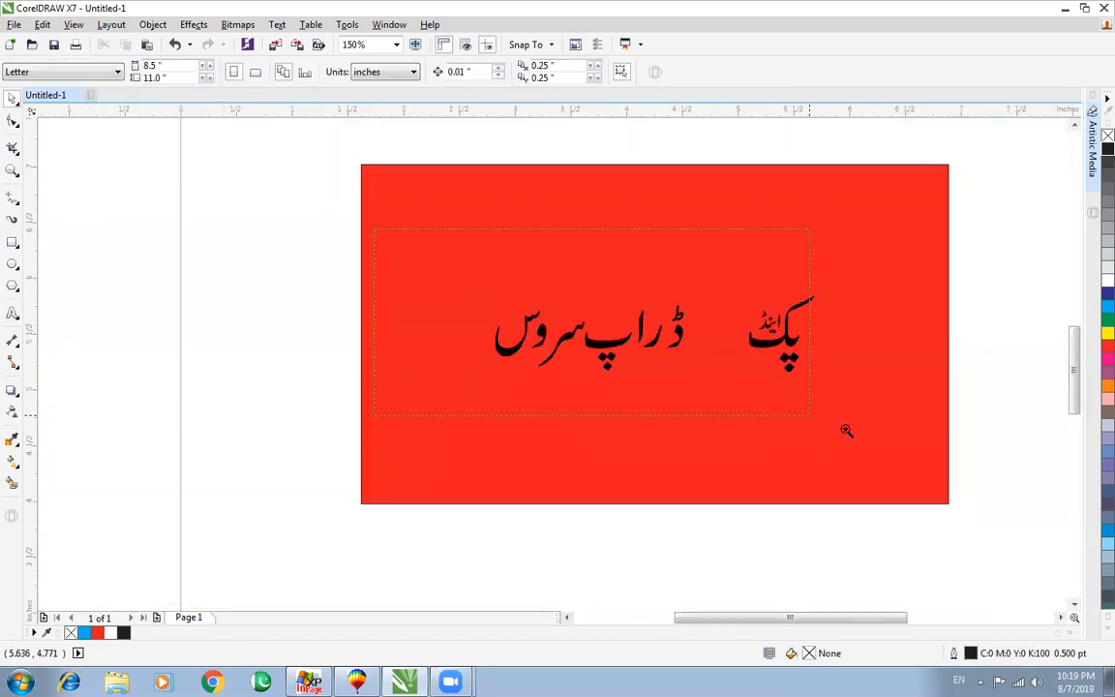
{"action": "scroll", "coordinate": [761, 387], "scroll_direction": "up", "scroll_amount": 2}
{"action": "scroll", "coordinate": [742, 380], "scroll_direction": "down", "scroll_amount": 2}
{"action": "scroll", "coordinate": [818, 448], "scroll_direction": "up", "scroll_amount": 2}
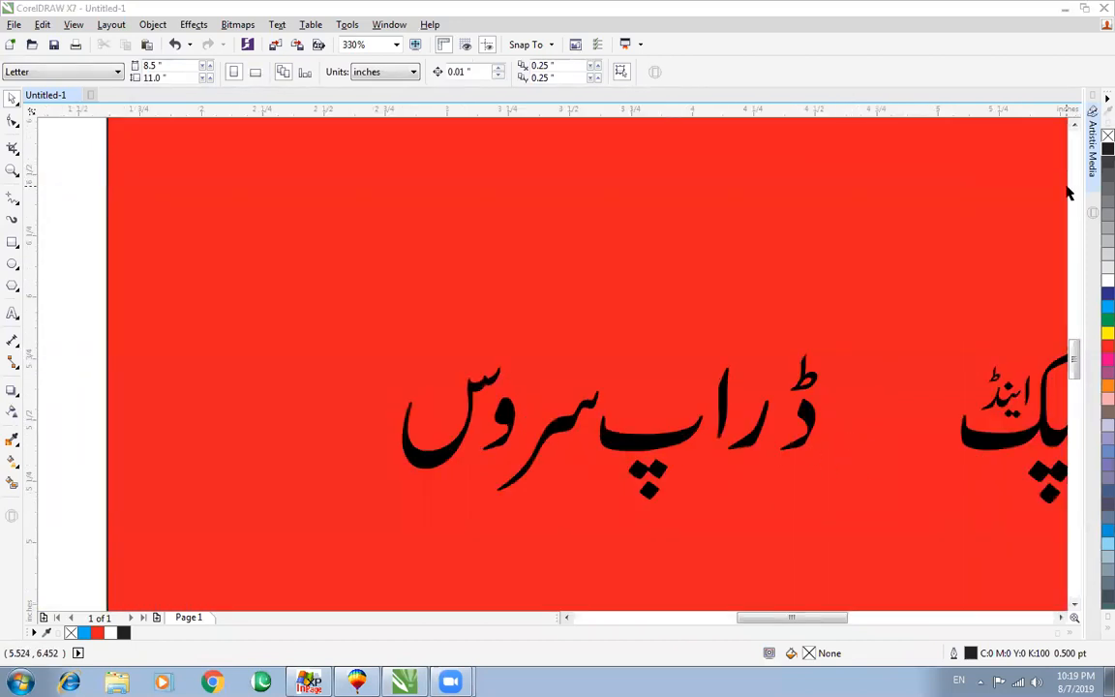
{"action": "left_click_drag", "start_coordinate": [808, 411], "coordinate": [951, 411]}
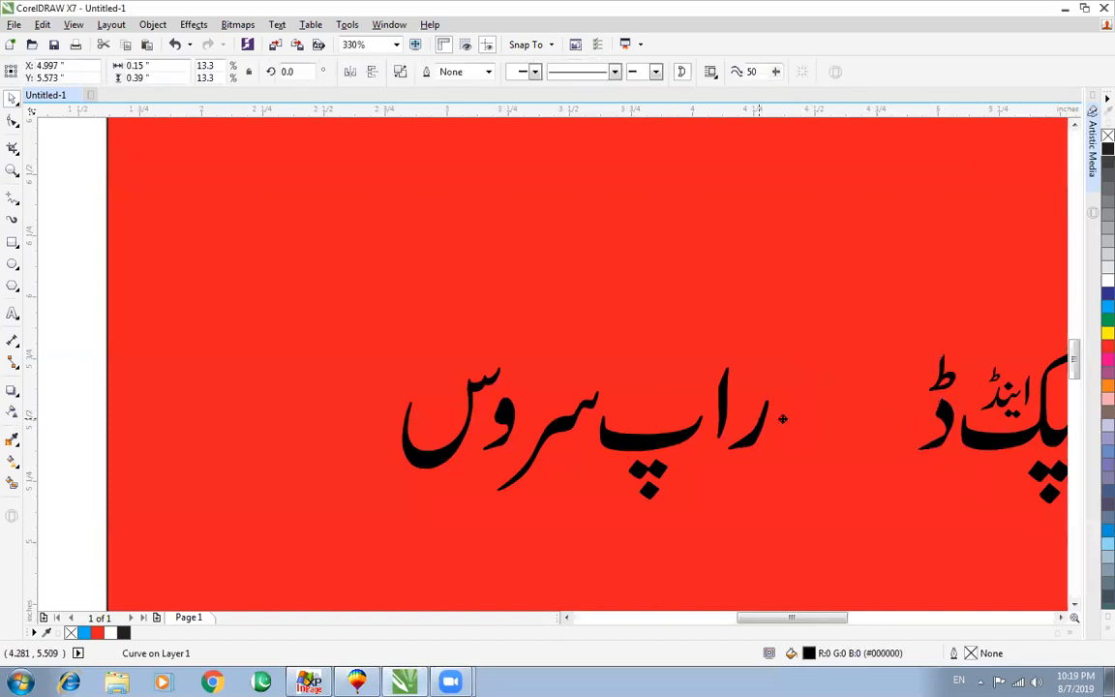
{"action": "left_click_drag", "start_coordinate": [754, 411], "coordinate": [912, 416]}
{"action": "left_click_drag", "start_coordinate": [727, 429], "coordinate": [880, 428]}
{"action": "left_click_drag", "start_coordinate": [774, 368], "coordinate": [567, 541]}
{"action": "left_click_drag", "start_coordinate": [650, 451], "coordinate": [811, 432]}
Move the pieces سر, و and س one by one to close the gap beside ڈراپ
{"action": "left_click_drag", "start_coordinate": [566, 429], "coordinate": [740, 431]}
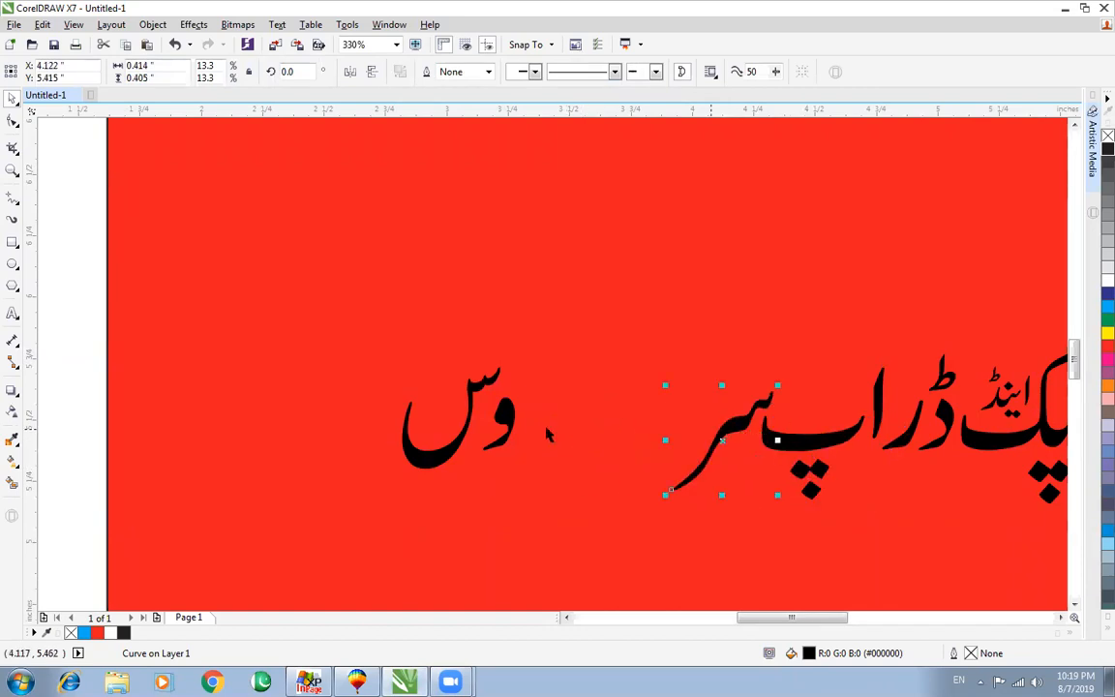
{"action": "left_click_drag", "start_coordinate": [498, 408], "coordinate": [689, 430]}
{"action": "left_click_drag", "start_coordinate": [484, 380], "coordinate": [687, 385]}
Try raising the three pieces of سروس together so they sit over the پ of ڈراپ
{"action": "left_click_drag", "start_coordinate": [559, 309], "coordinate": [816, 519]}
{"action": "left_click_drag", "start_coordinate": [735, 430], "coordinate": [827, 391]}
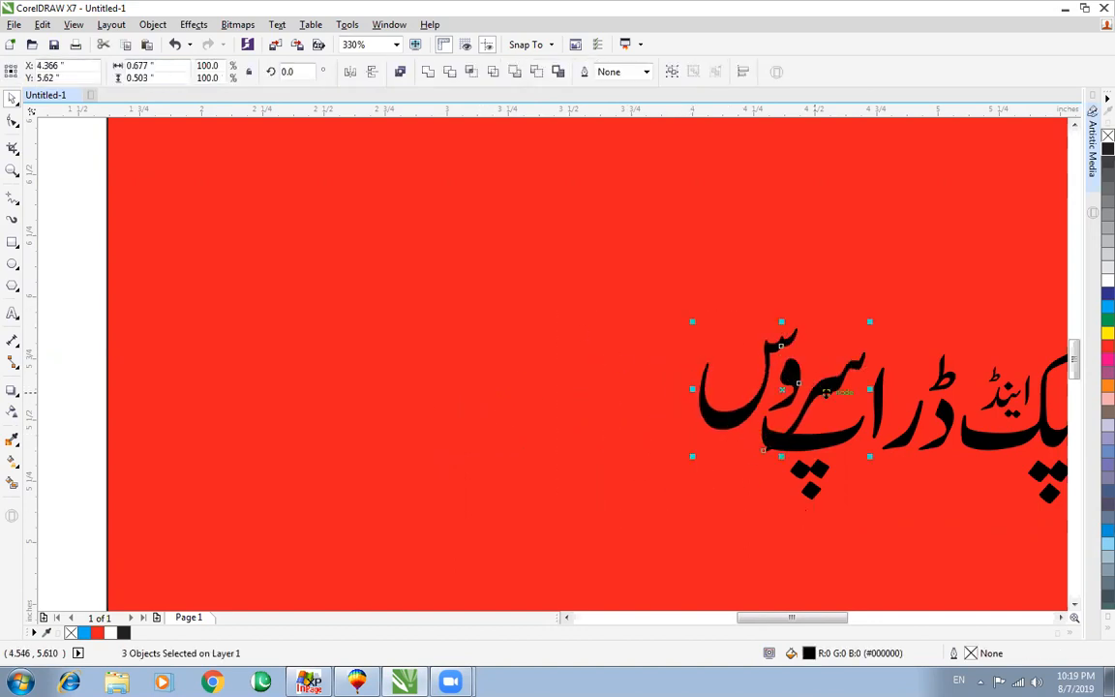
{"action": "scroll", "coordinate": [827, 468], "scroll_direction": "down", "scroll_amount": 2}
{"action": "left_click", "coordinate": [696, 352]}
{"action": "scroll", "coordinate": [938, 480], "scroll_direction": "up", "scroll_amount": 3}
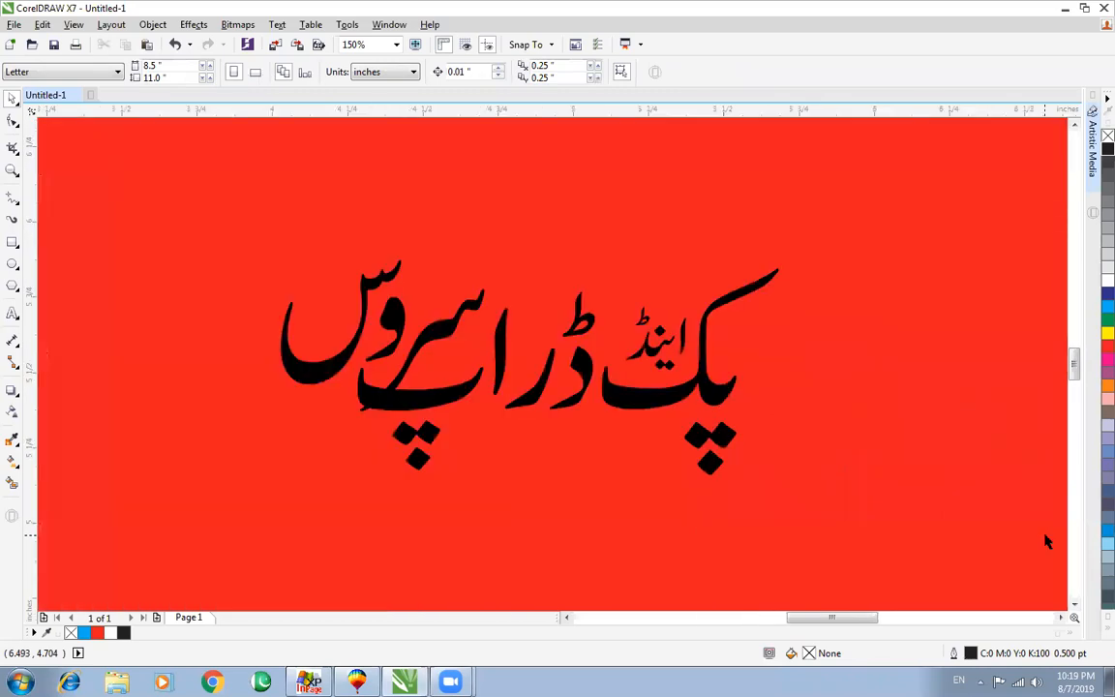
Try shifting the alif of ڈراپ closer to its ر, and undo both this move and the raising of سروس
{"action": "left_click_drag", "start_coordinate": [504, 351], "coordinate": [524, 351]}
{"action": "left_click", "coordinate": [491, 364]}
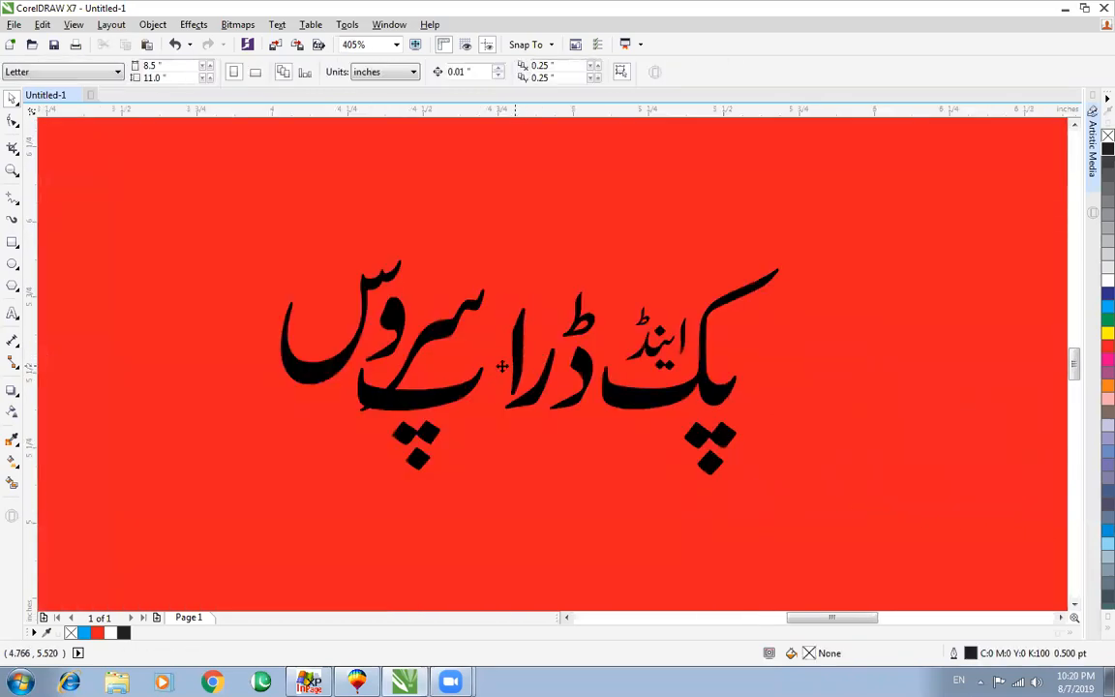
{"action": "key", "text": "ctrl+z"}
{"action": "key", "text": "ctrl+z"}
{"action": "scroll", "coordinate": [503, 371], "scroll_direction": "down", "scroll_amount": 2}
{"action": "key", "text": "Escape"}
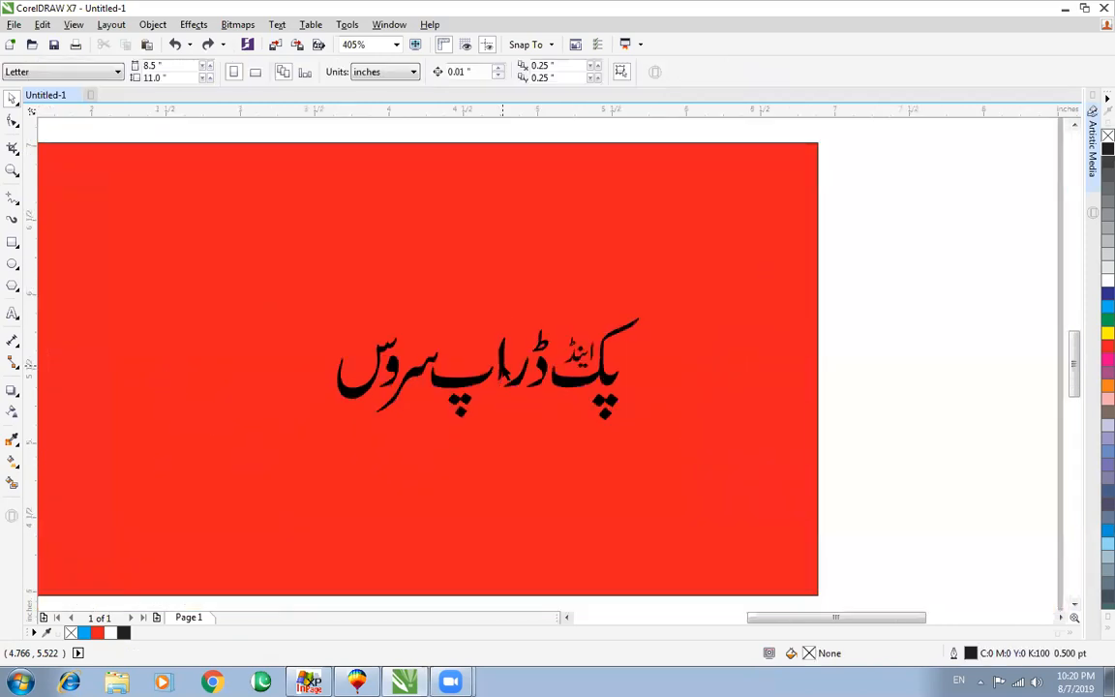
Select the three pieces of سروس and shift them up and inward so they overlap the پ of ڈراپ
{"action": "left_click_drag", "start_coordinate": [728, 281], "coordinate": [206, 472]}
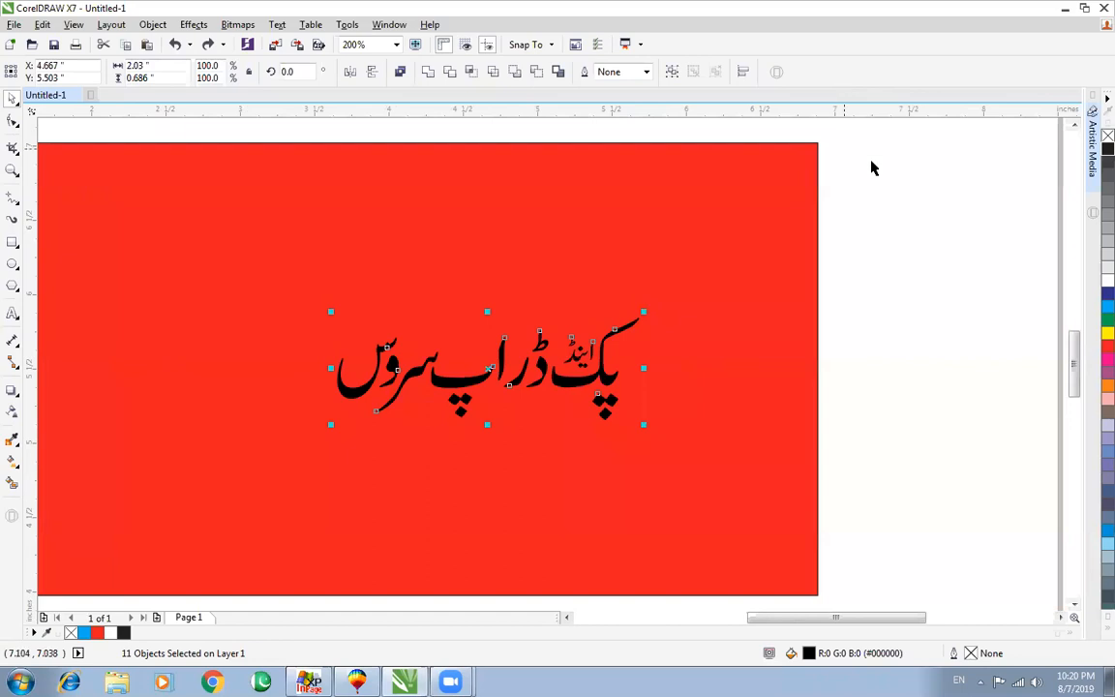
{"action": "left_click", "coordinate": [868, 310]}
{"action": "left_click_drag", "start_coordinate": [325, 323], "coordinate": [476, 438]}
{"action": "left_click_drag", "start_coordinate": [418, 369], "coordinate": [476, 346]}
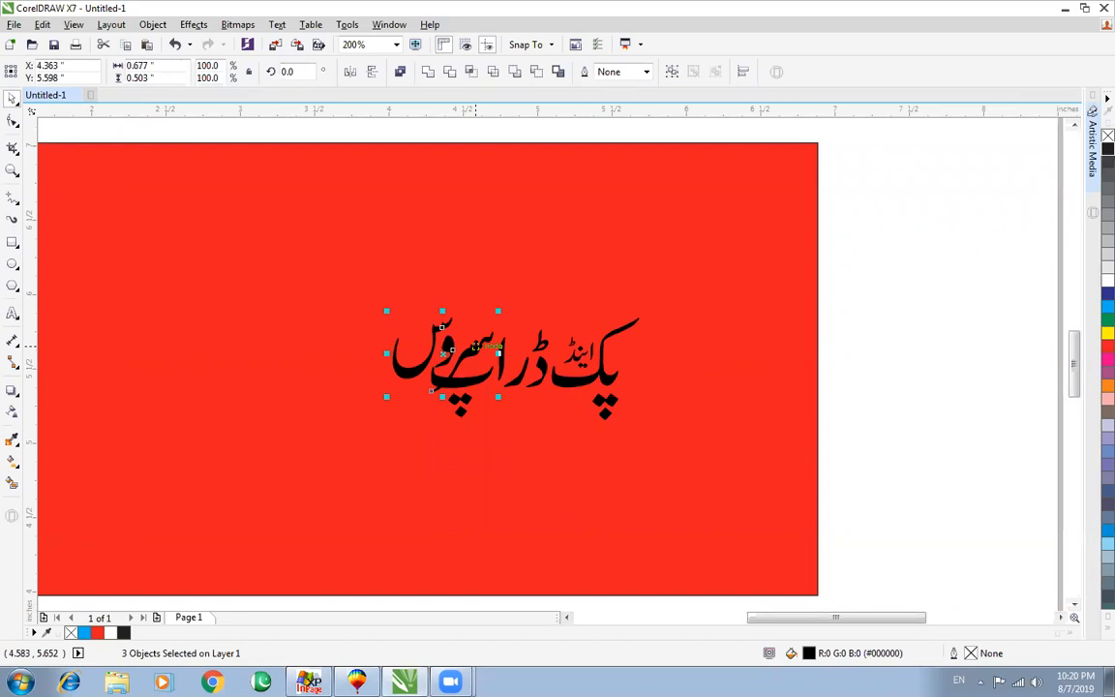
Group all the lettering pieces and align the group to the centre of the red rectangle
{"action": "scroll", "coordinate": [474, 346], "scroll_direction": "down", "scroll_amount": 1}
{"action": "left_click_drag", "start_coordinate": [693, 271], "coordinate": [370, 422]}
{"action": "key", "text": "ctrl+g"}
{"action": "left_click", "coordinate": [429, 414], "text": "shift"}
{"action": "key", "text": "e"}
{"action": "key", "text": "Escape"}
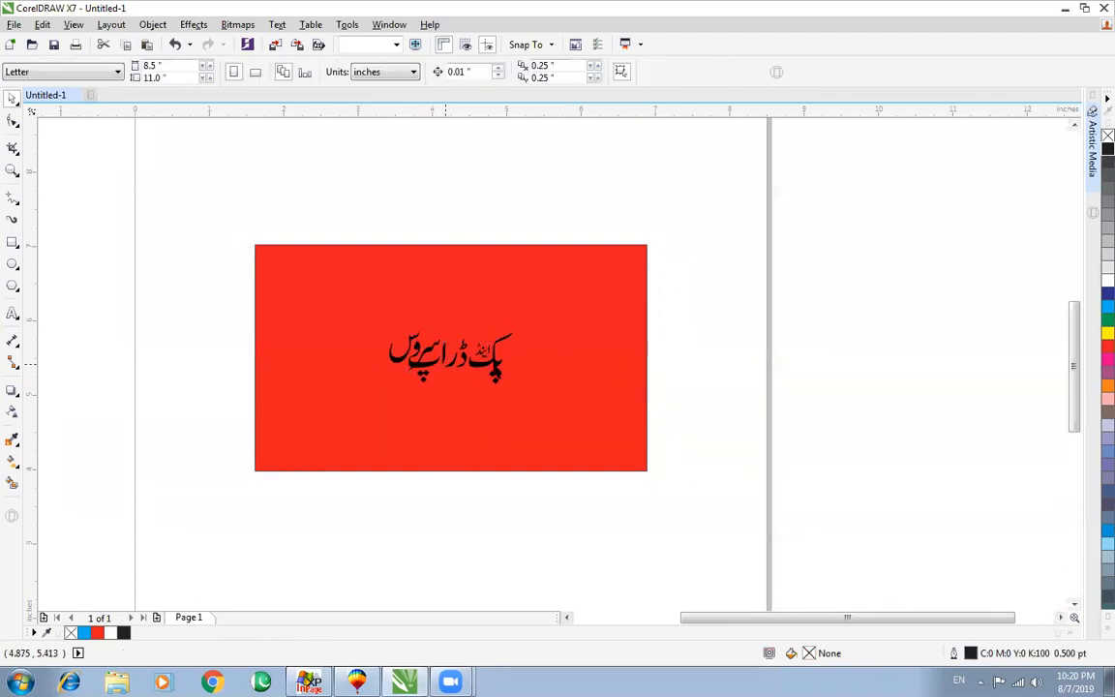
Enlarge the grouped lettering to about 4.25 inches wide and give it a cyan hairline outline
{"action": "left_click", "coordinate": [498, 372]}
{"action": "left_click_drag", "start_coordinate": [519, 391], "coordinate": [615, 448]}
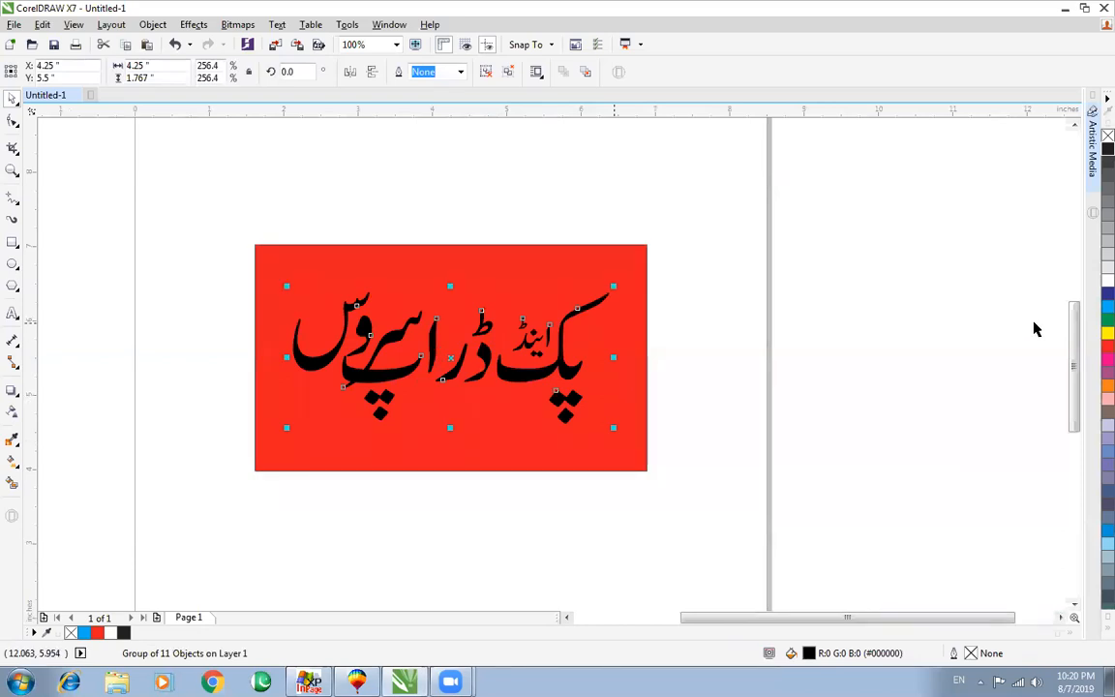
{"action": "right_click", "coordinate": [1106, 307]}
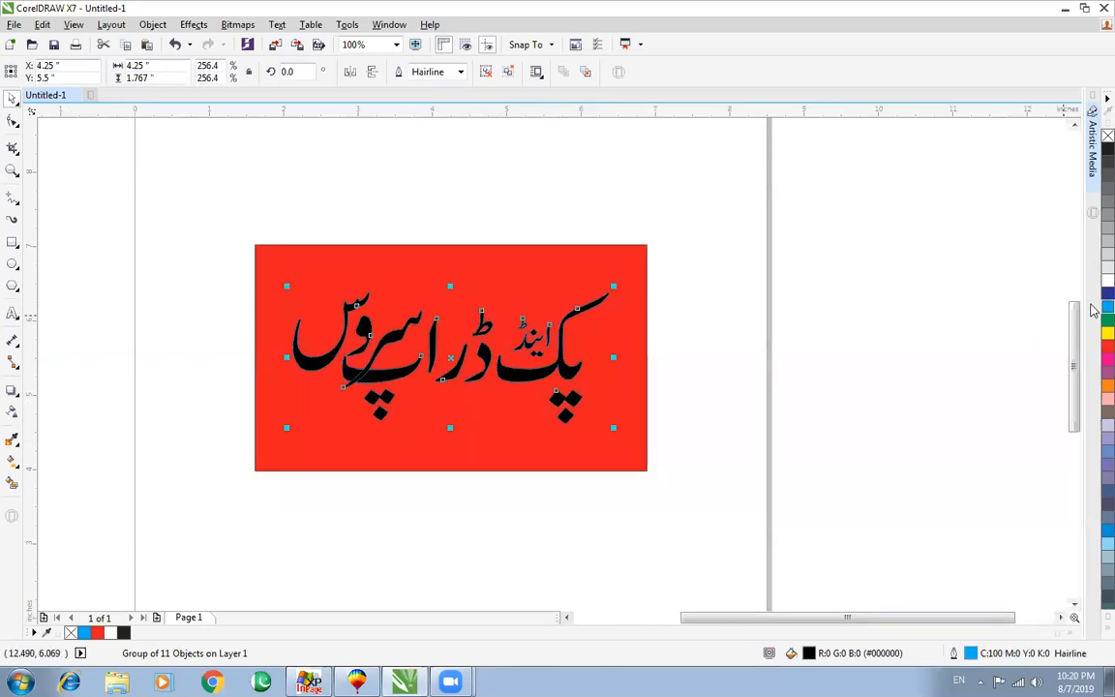
{"action": "key", "text": "F12"}
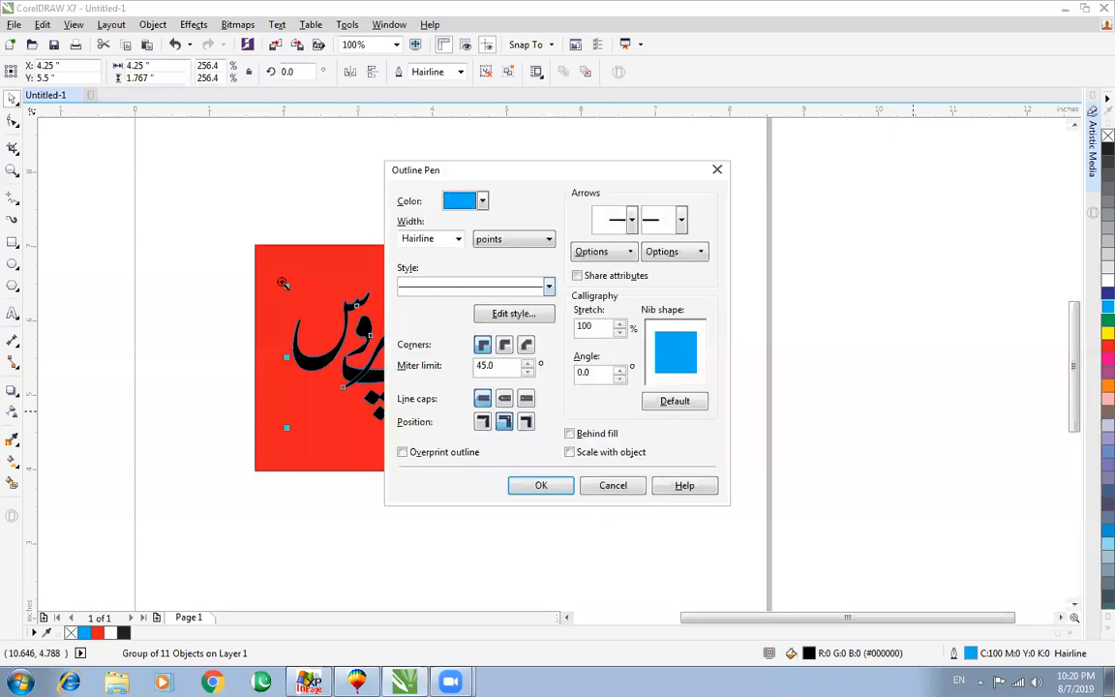
{"action": "left_click_drag", "start_coordinate": [283, 283], "coordinate": [726, 453]}
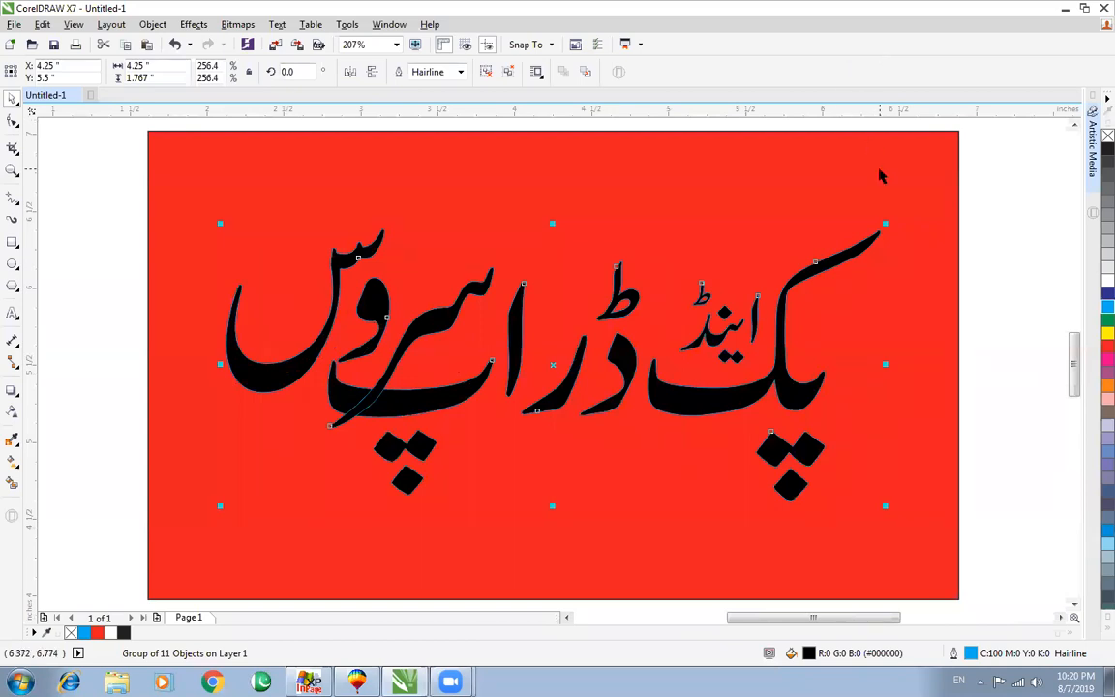
{"action": "left_click", "coordinate": [989, 235]}
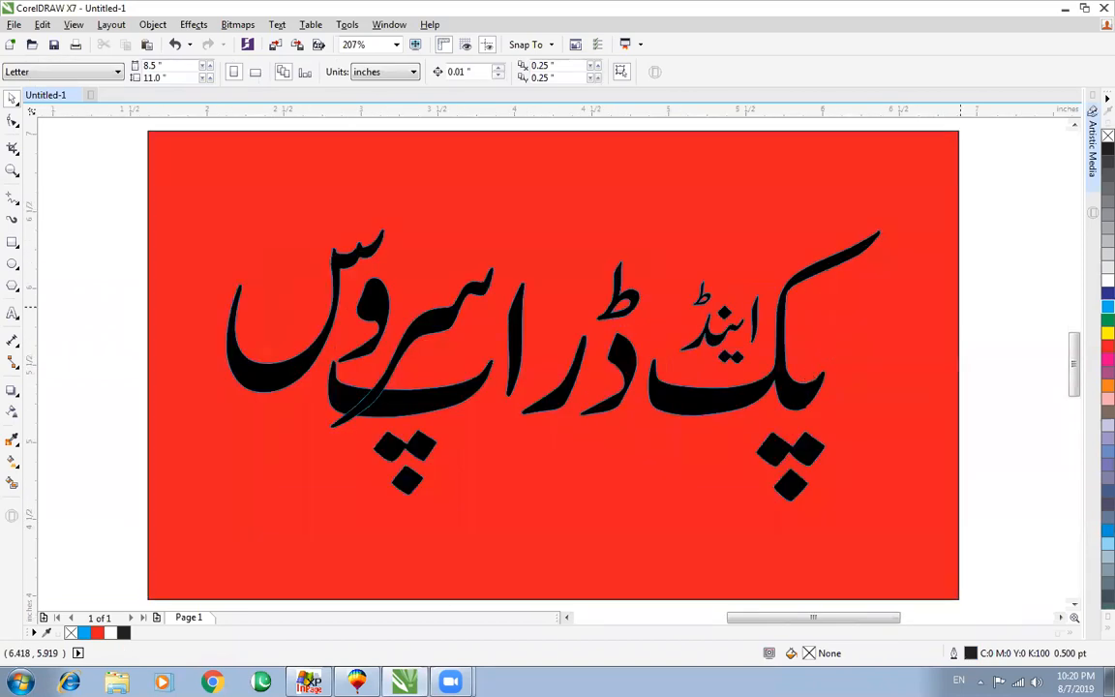
{"action": "left_click", "coordinate": [808, 389]}
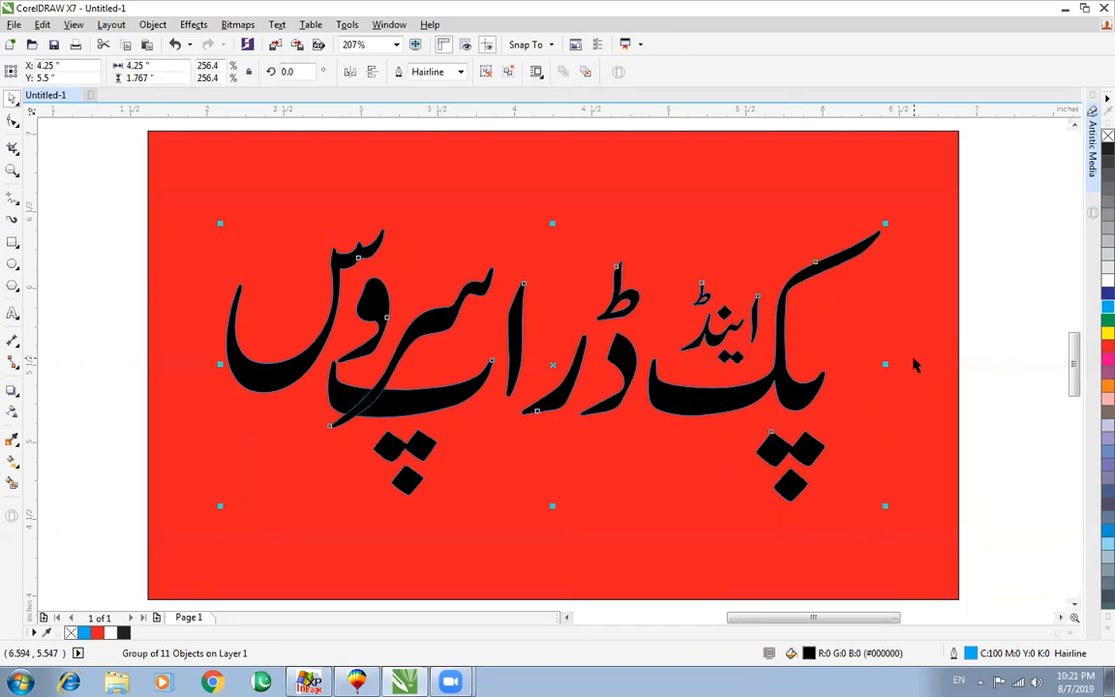
Undo the lettering's outline, enlargement, centring and grouping, back to before سروس was raised over ڈراپ
{"action": "key", "text": "ctrl+z"}
{"action": "key", "text": "ctrl+z"}
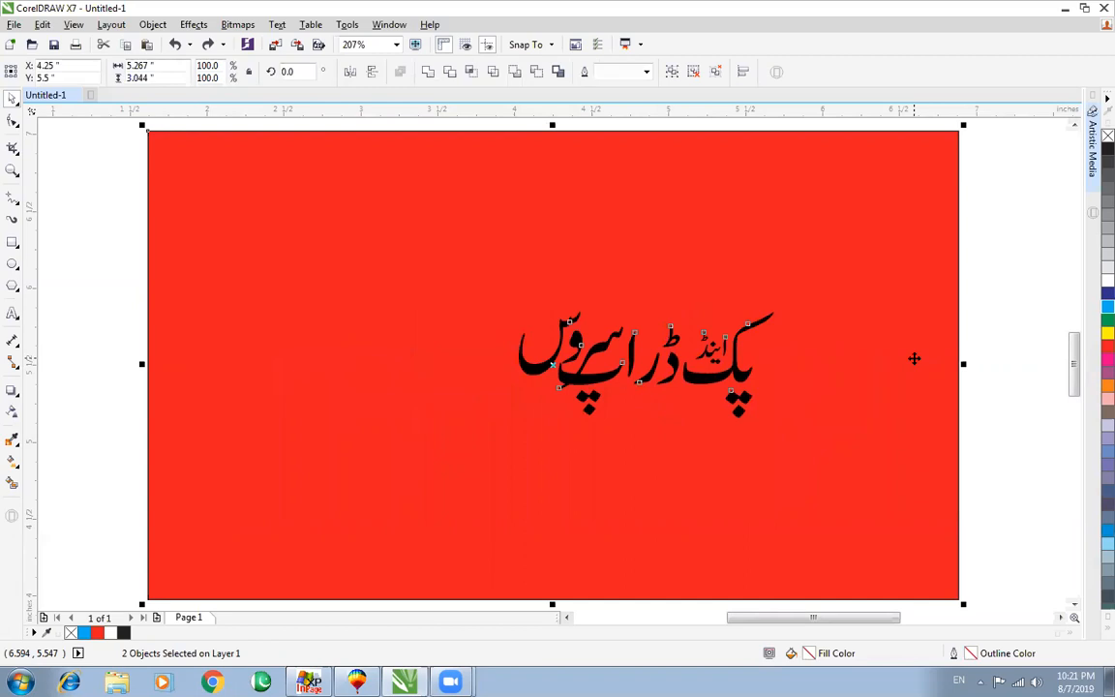
{"action": "key", "text": "ctrl+z"}
{"action": "left_click", "coordinate": [977, 318]}
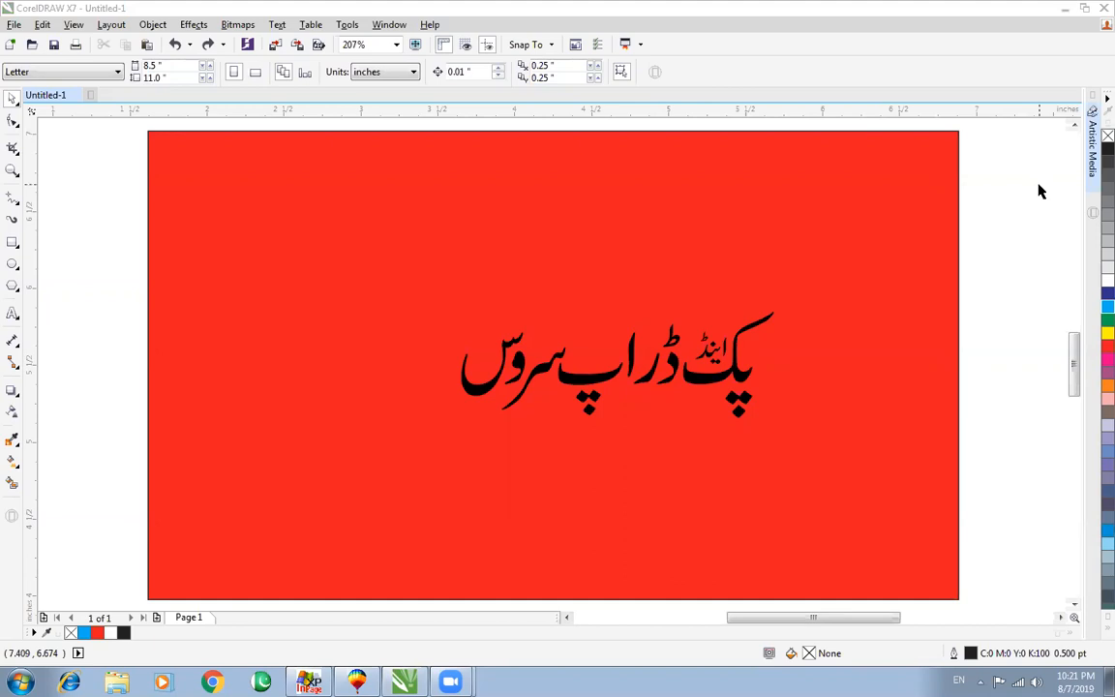
{"action": "scroll", "coordinate": [1013, 220], "scroll_direction": "down", "scroll_amount": 1}
{"action": "scroll", "coordinate": [1012, 220], "scroll_direction": "up", "scroll_amount": 1}
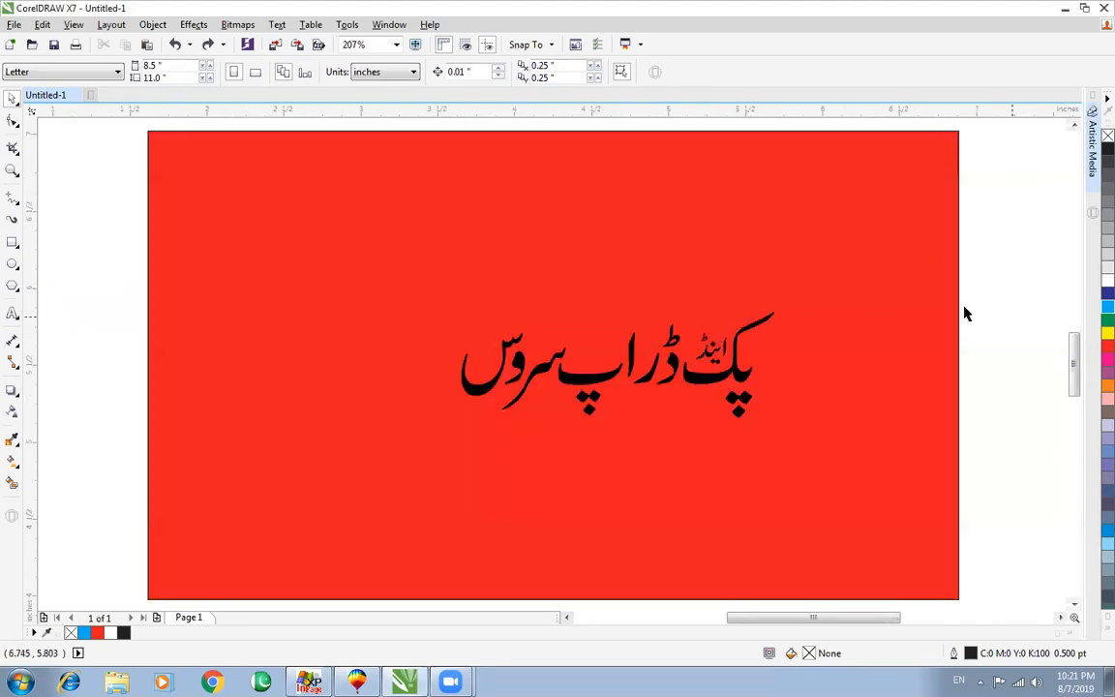
Group all the lettering pieces and centre the group horizontally and vertically on the red rectangle
{"action": "left_click_drag", "start_coordinate": [987, 248], "coordinate": [356, 462]}
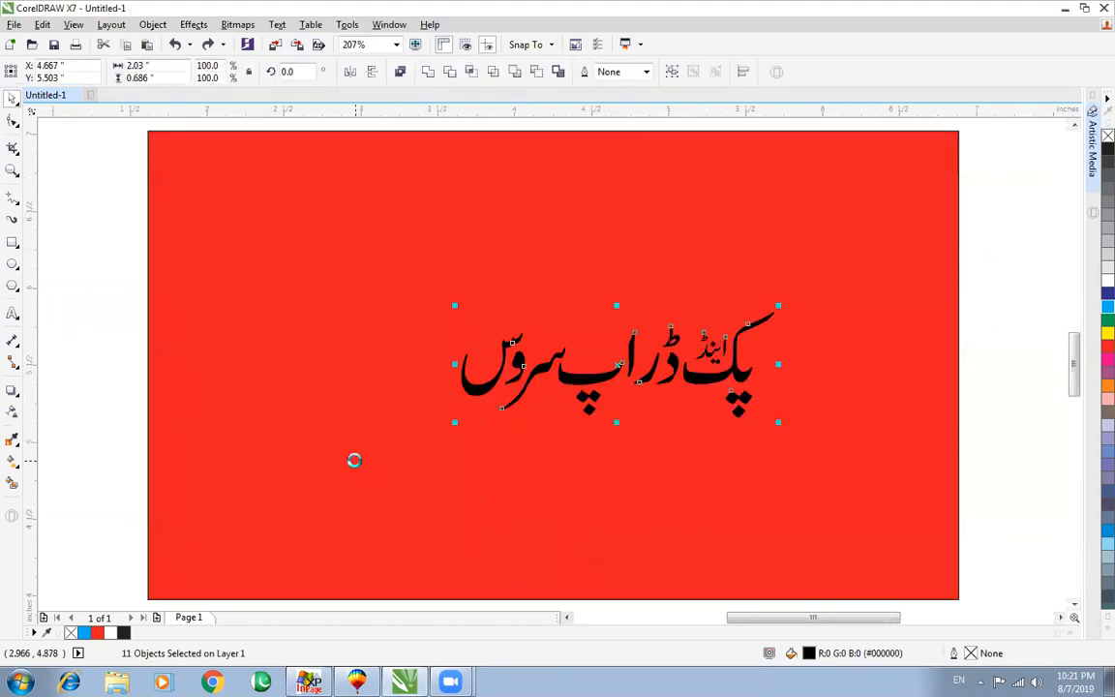
{"action": "key", "text": "ctrl+g"}
{"action": "left_click", "coordinate": [380, 453], "text": "shift"}
{"action": "key", "text": "c"}
{"action": "key", "text": "e"}
{"action": "key", "text": "Escape"}
{"action": "scroll", "coordinate": [380, 453], "scroll_direction": "down", "scroll_amount": 1}
{"action": "scroll", "coordinate": [380, 461], "scroll_direction": "up", "scroll_amount": 2}
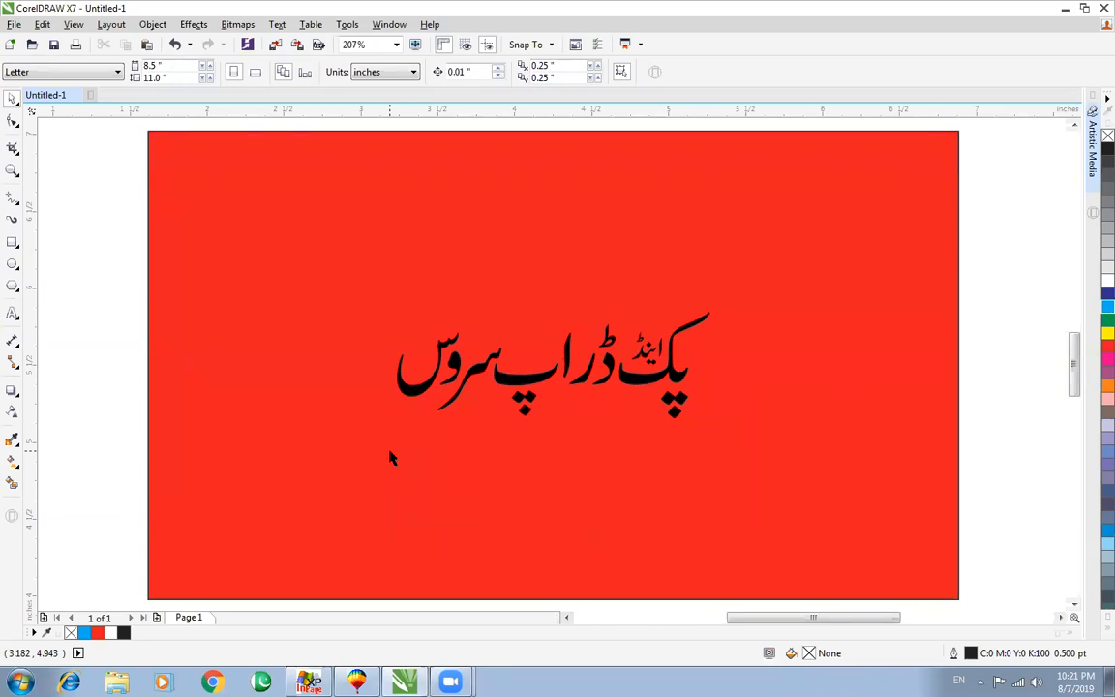
Enlarge the centred lettering group proportionally about its centre to about 3.94 inches wide
{"action": "left_click", "coordinate": [594, 327]}
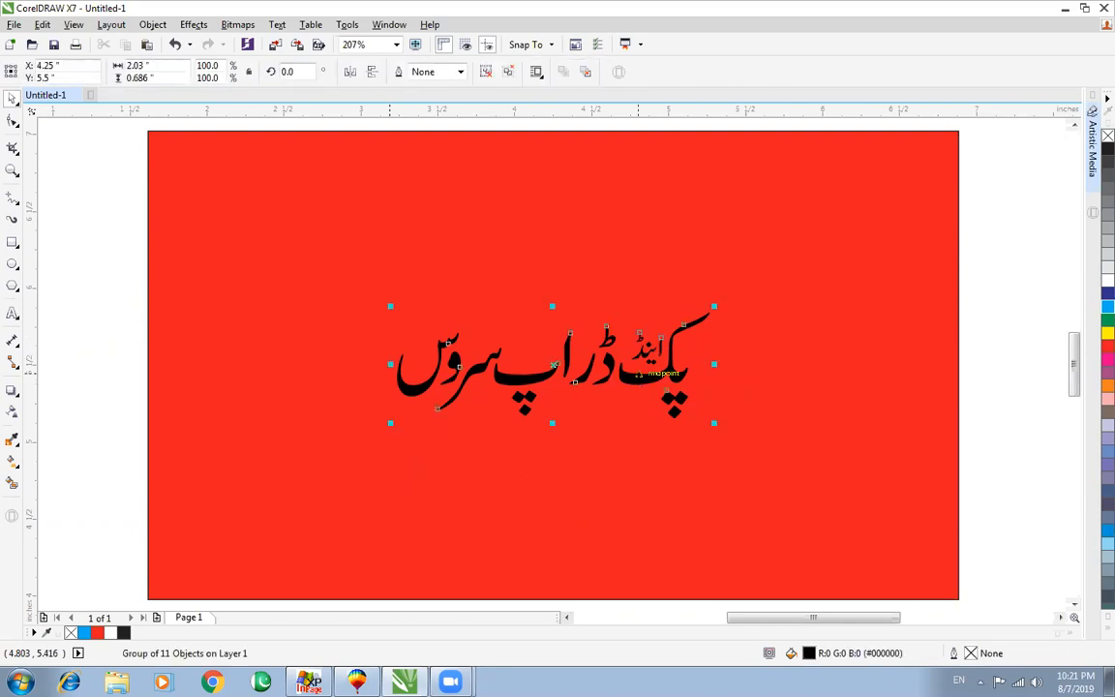
{"action": "key", "text": "Escape"}
{"action": "left_click", "coordinate": [680, 371]}
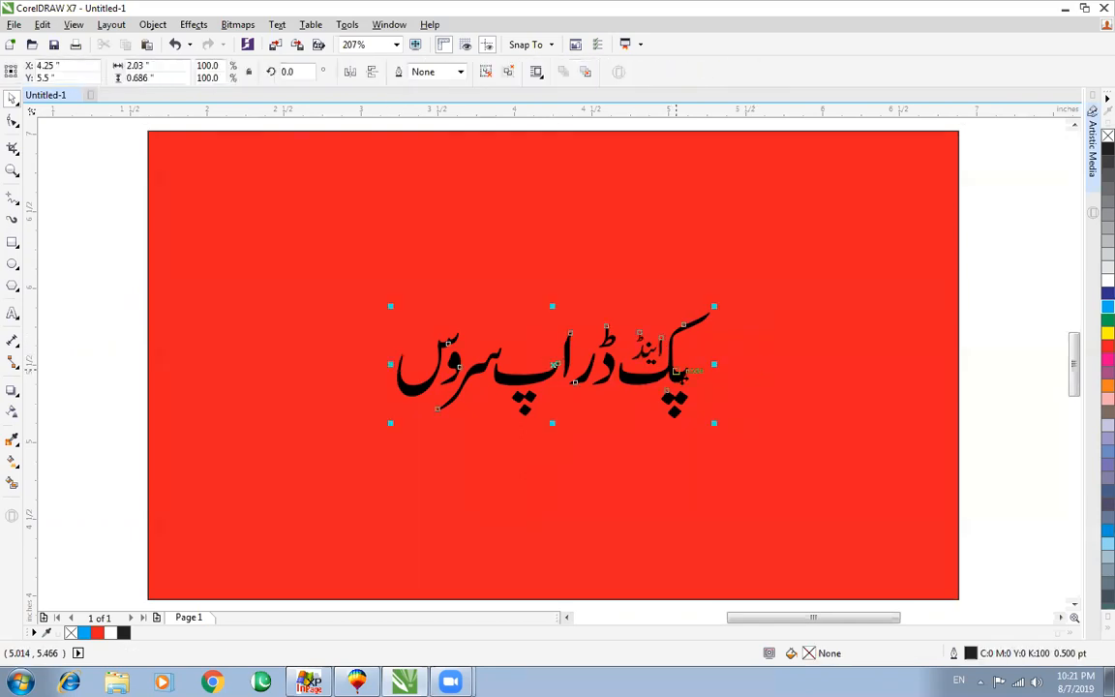
{"action": "left_click_drag", "start_coordinate": [713, 426], "coordinate": [863, 515]}
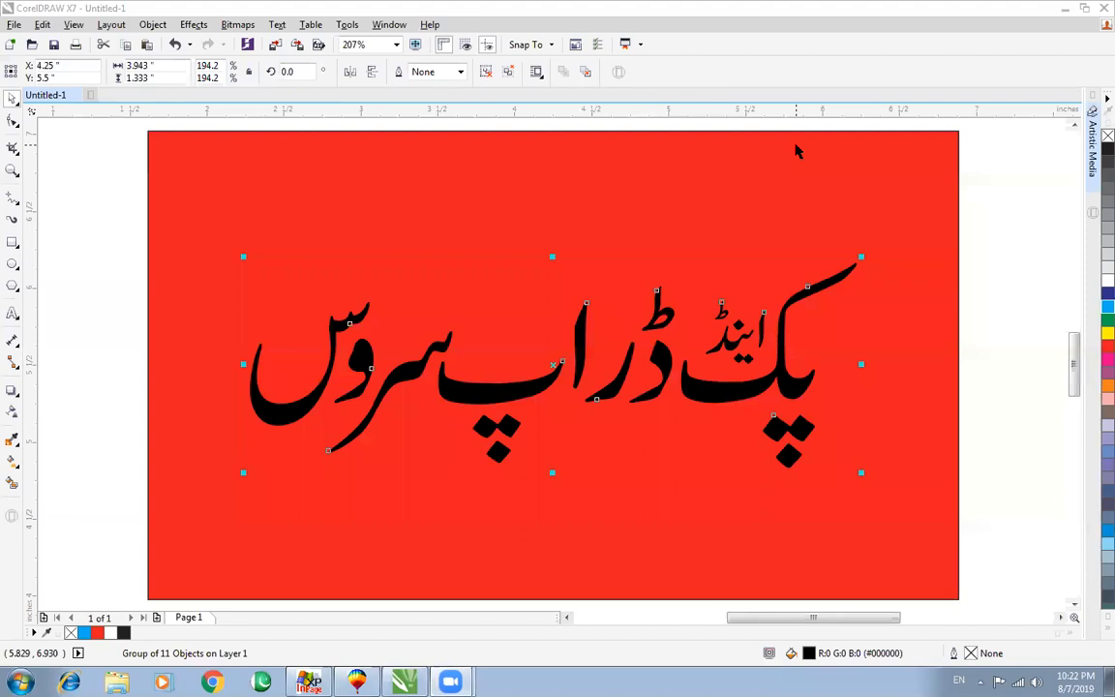
Delete the grouped lettering and the red rectangle behind it to empty the page
{"action": "left_click", "coordinate": [722, 206], "text": "shift"}
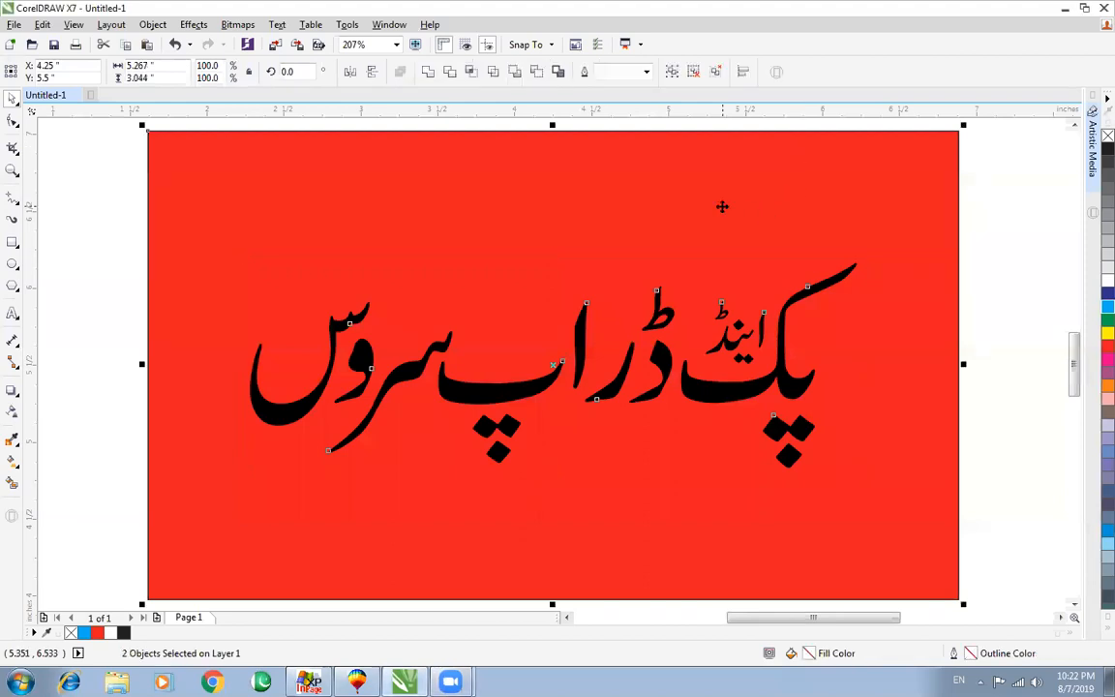
{"action": "key", "text": "Escape"}
{"action": "left_click", "coordinate": [799, 385]}
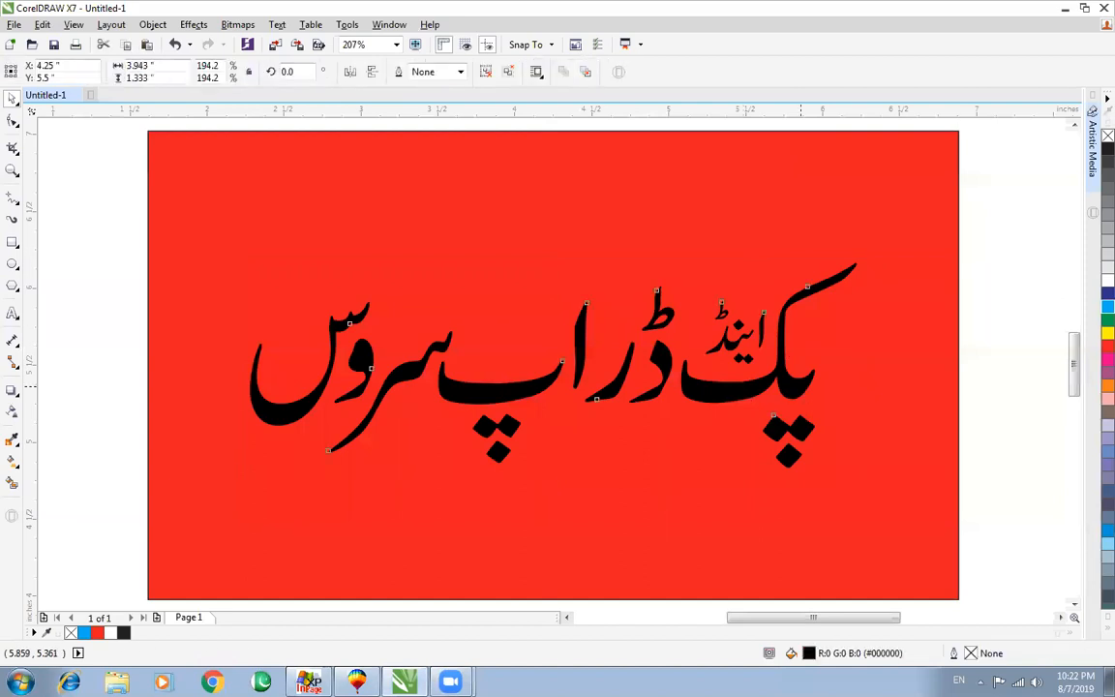
{"action": "scroll", "coordinate": [794, 382], "scroll_direction": "down", "scroll_amount": 3}
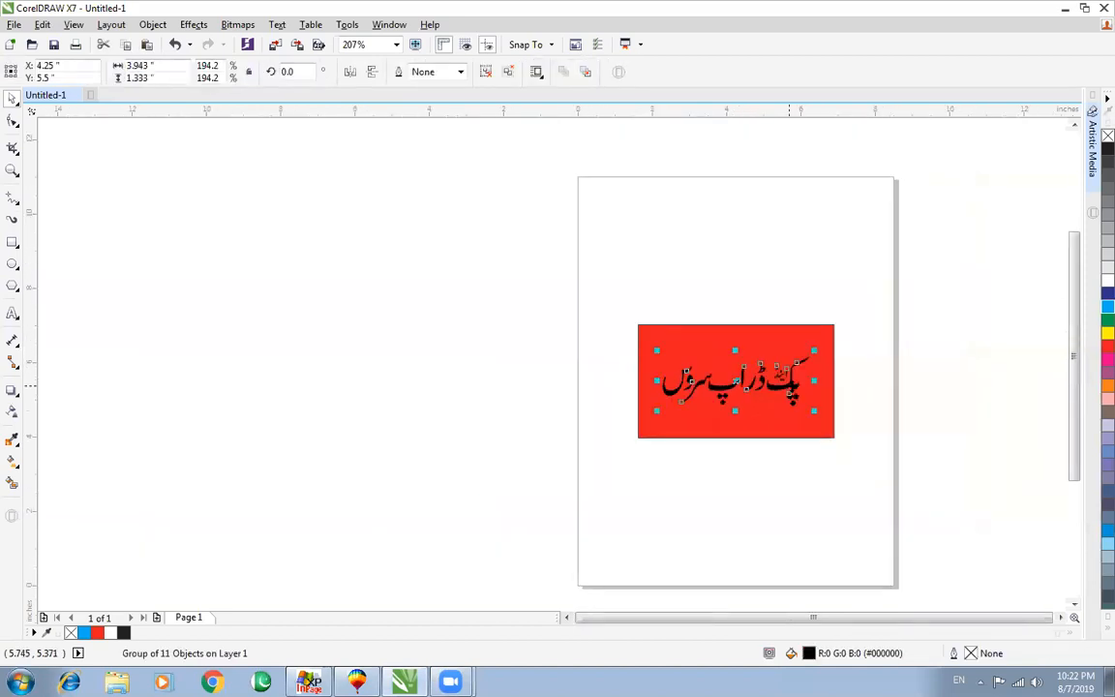
{"action": "scroll", "coordinate": [793, 382], "scroll_direction": "up", "scroll_amount": 3}
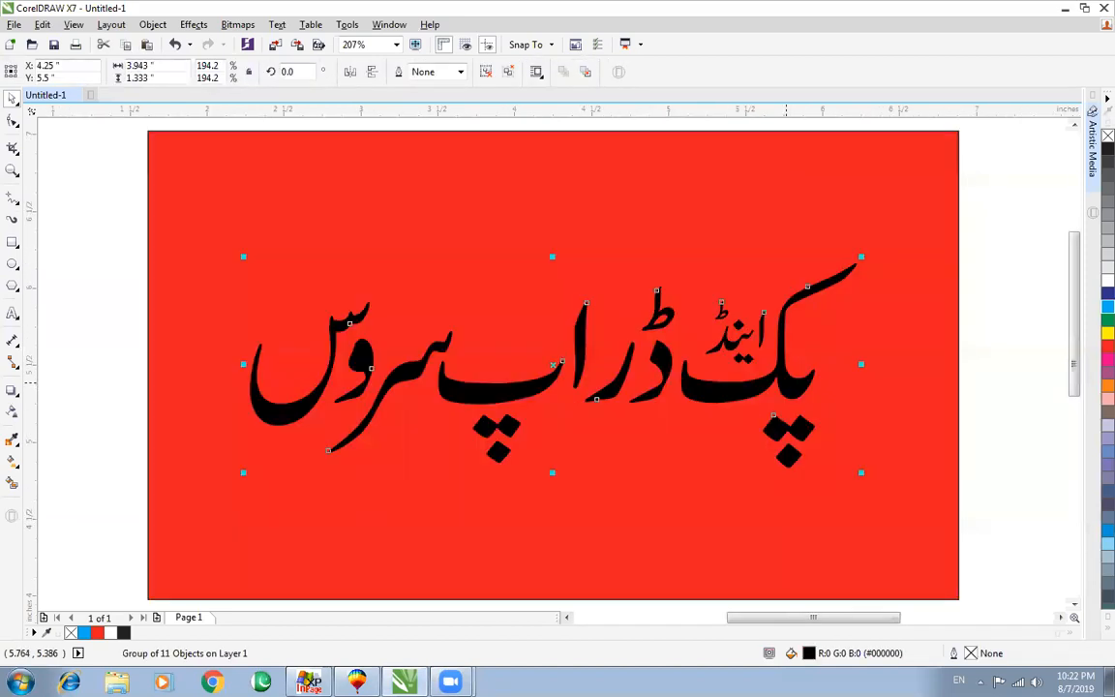
{"action": "key", "text": "Delete"}
{"action": "left_click", "coordinate": [709, 350]}
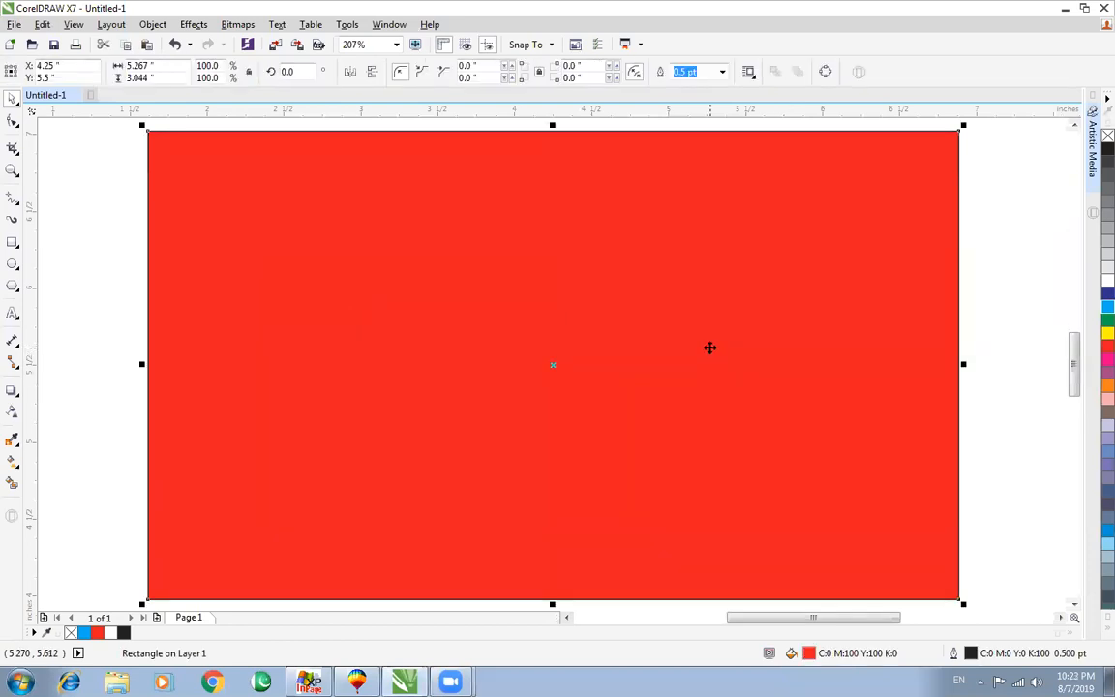
{"action": "key", "text": "Delete"}
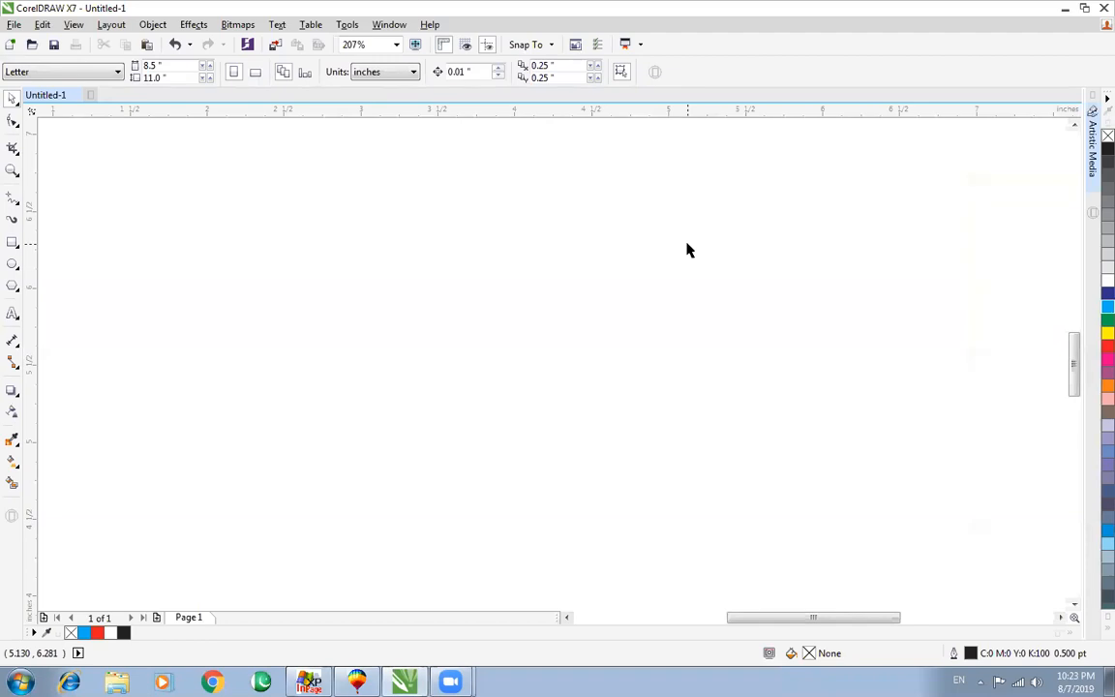
Minimise CorelDRAW and InPage, and open Local Disk (D:) in Windows Explorer
{"action": "left_click", "coordinate": [1069, 8]}
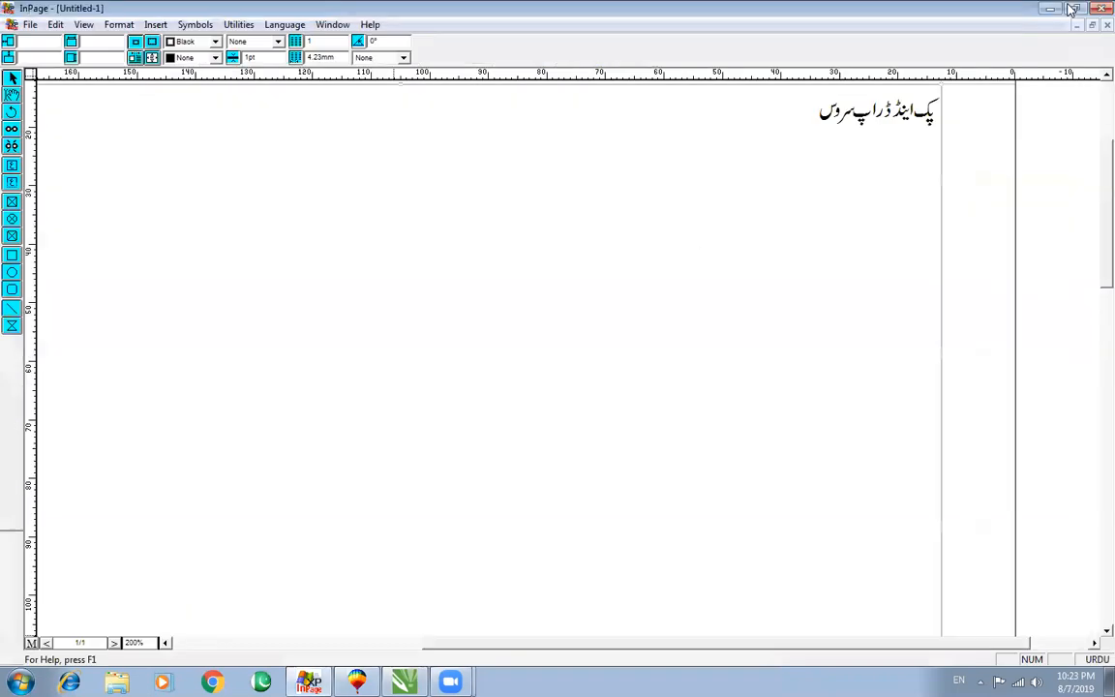
{"action": "left_click", "coordinate": [1042, 8]}
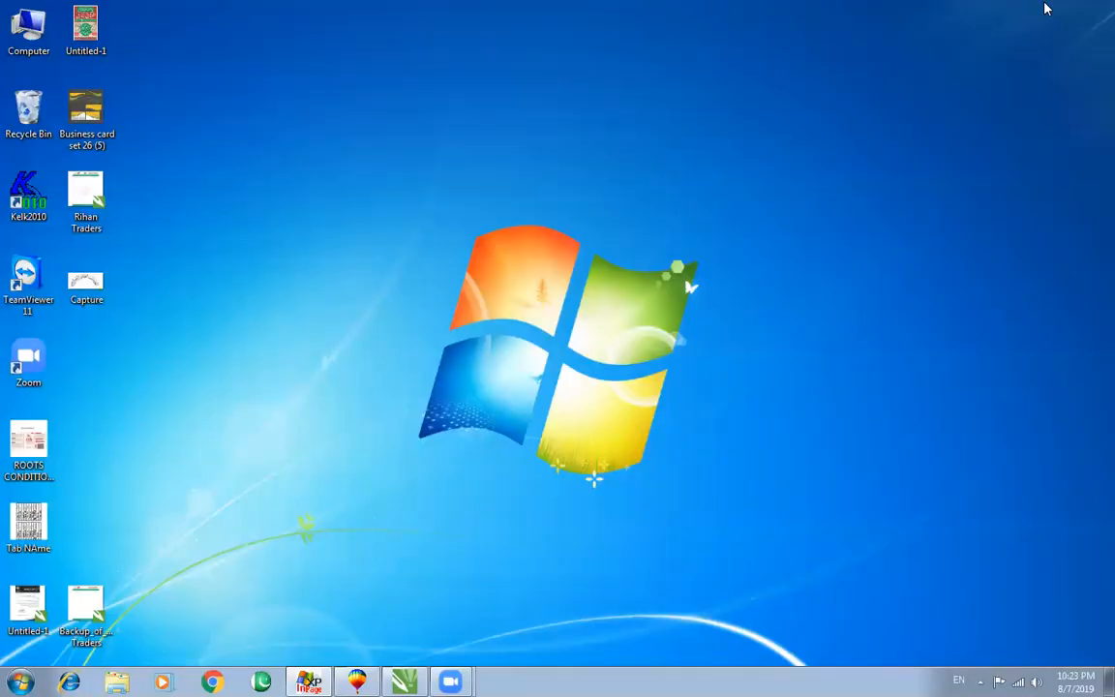
{"action": "double_click", "coordinate": [24, 36]}
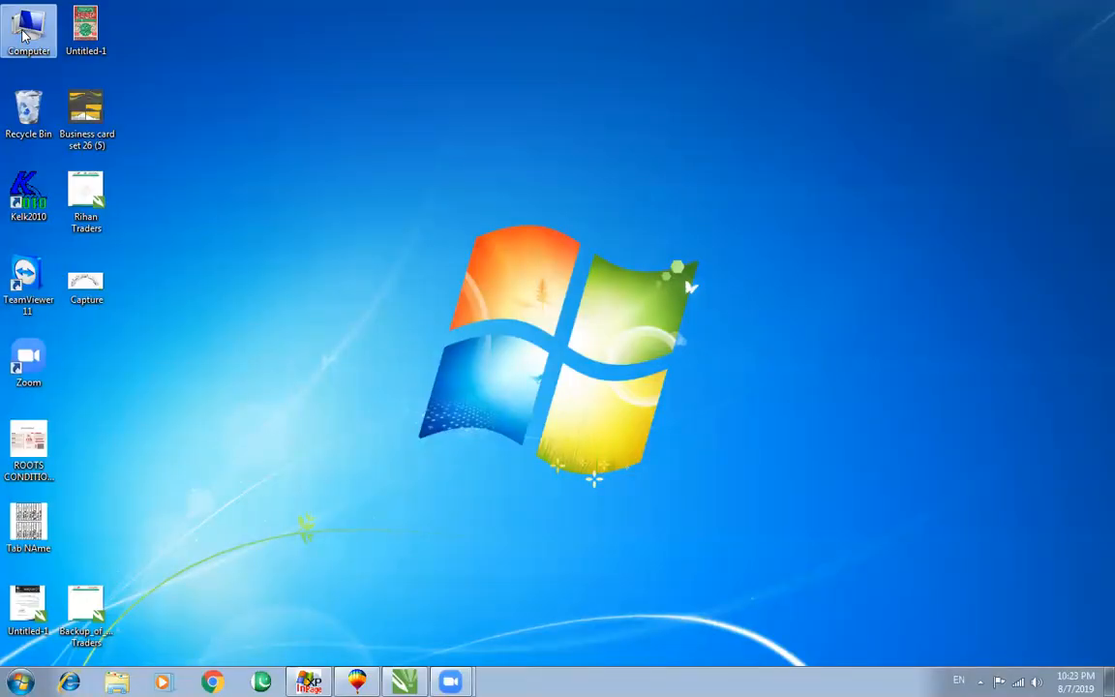
{"action": "double_click", "coordinate": [460, 130]}
{"action": "double_click", "coordinate": [426, 112]}
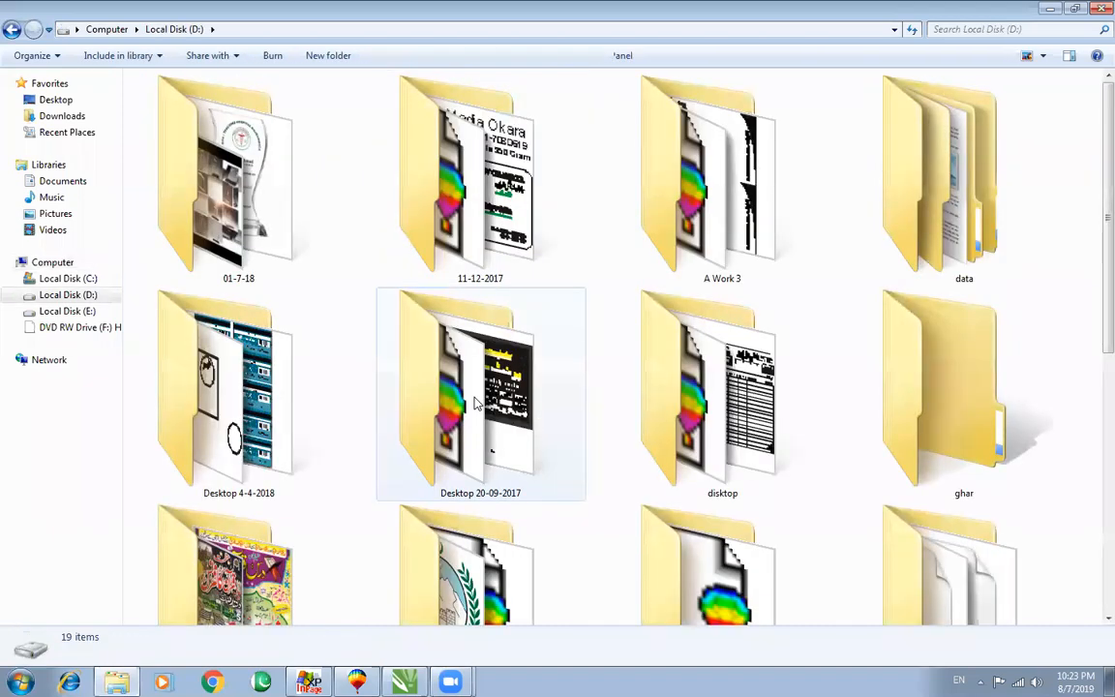
Look through drive D: and open the Aayaat folder inside my data\2222
{"action": "scroll", "coordinate": [522, 435], "scroll_direction": "down", "scroll_amount": 1}
{"action": "left_click", "coordinate": [283, 569]}
{"action": "scroll", "coordinate": [285, 571], "scroll_direction": "down", "scroll_amount": 1}
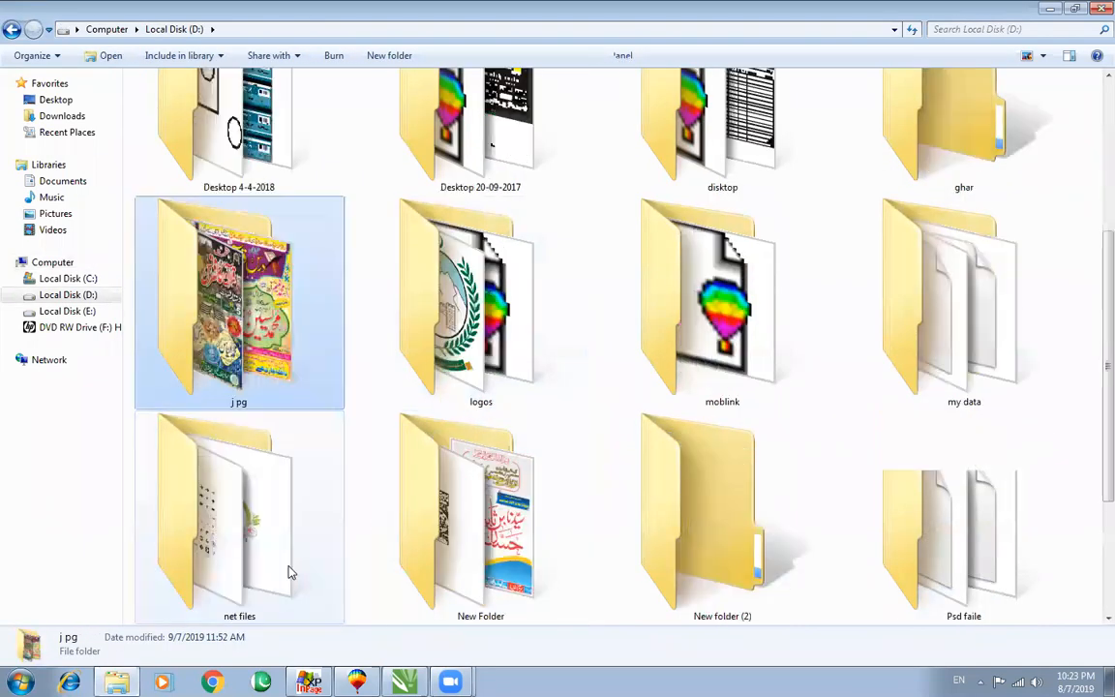
{"action": "scroll", "coordinate": [619, 548], "scroll_direction": "down", "scroll_amount": 1}
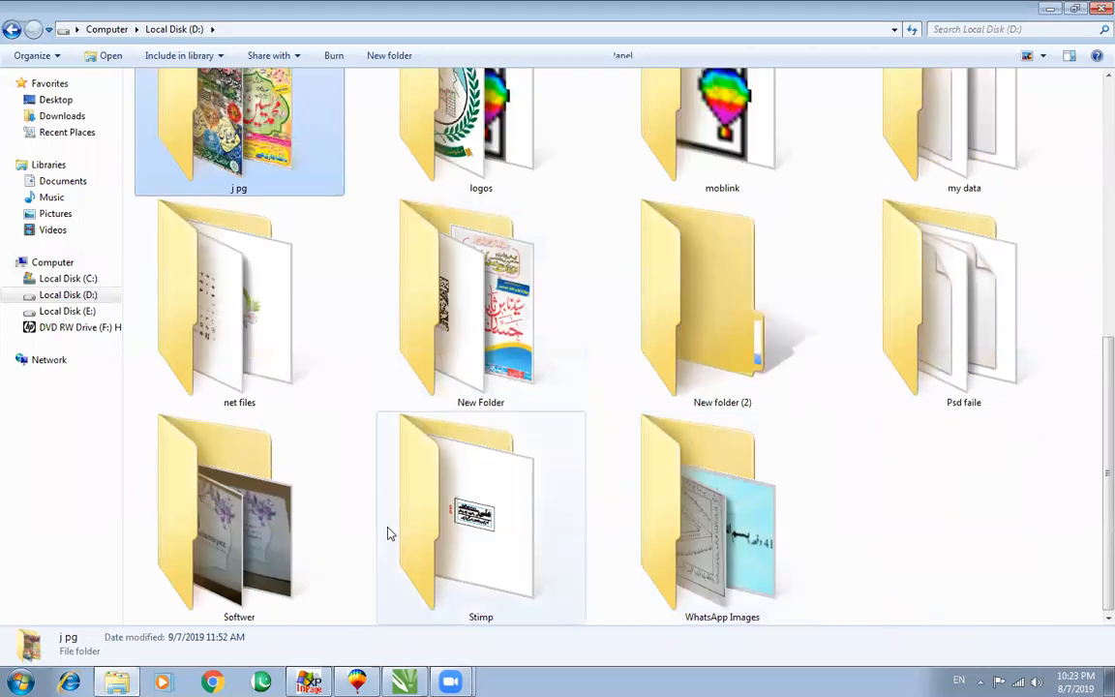
{"action": "scroll", "coordinate": [823, 284], "scroll_direction": "up", "scroll_amount": 2}
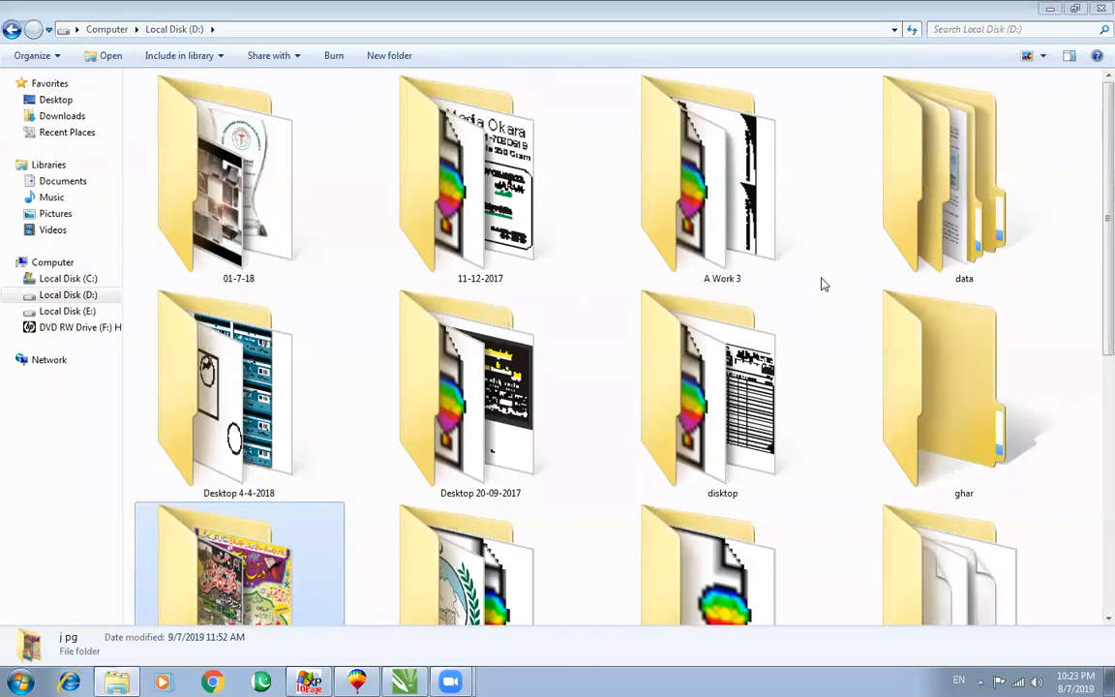
{"action": "double_click", "coordinate": [965, 536]}
{"action": "double_click", "coordinate": [241, 164]}
{"action": "double_click", "coordinate": [231, 153]}
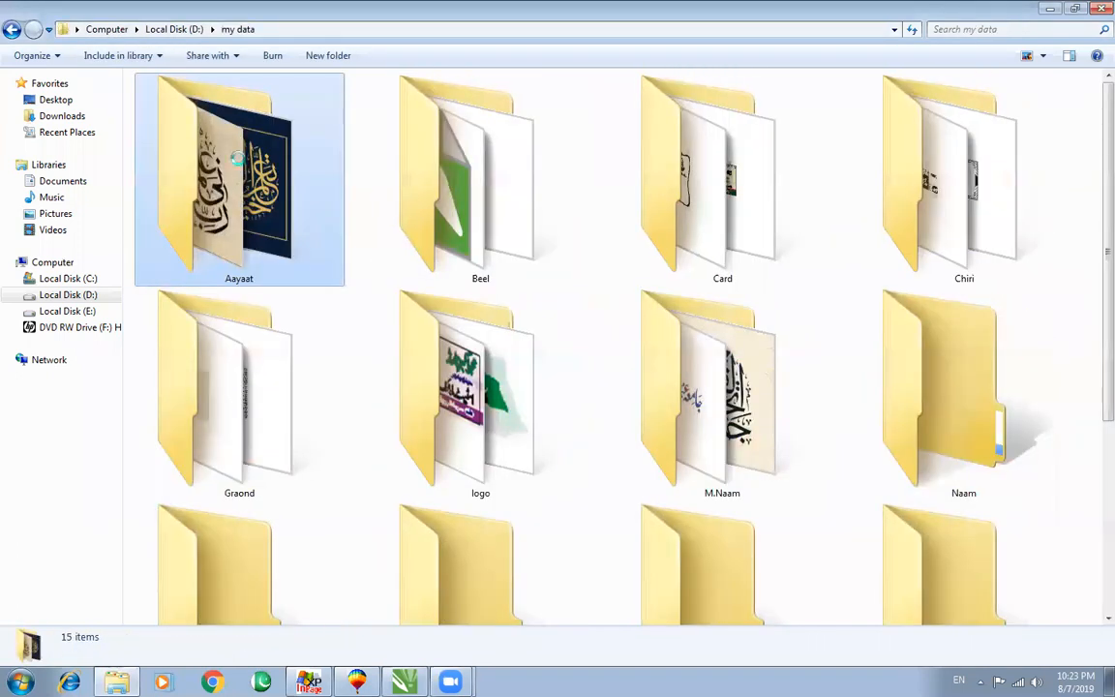
Find the sad qallah calligraphy among the Aayaat files and import it into the empty CorelDRAW drawing
{"action": "left_click", "coordinate": [510, 468]}
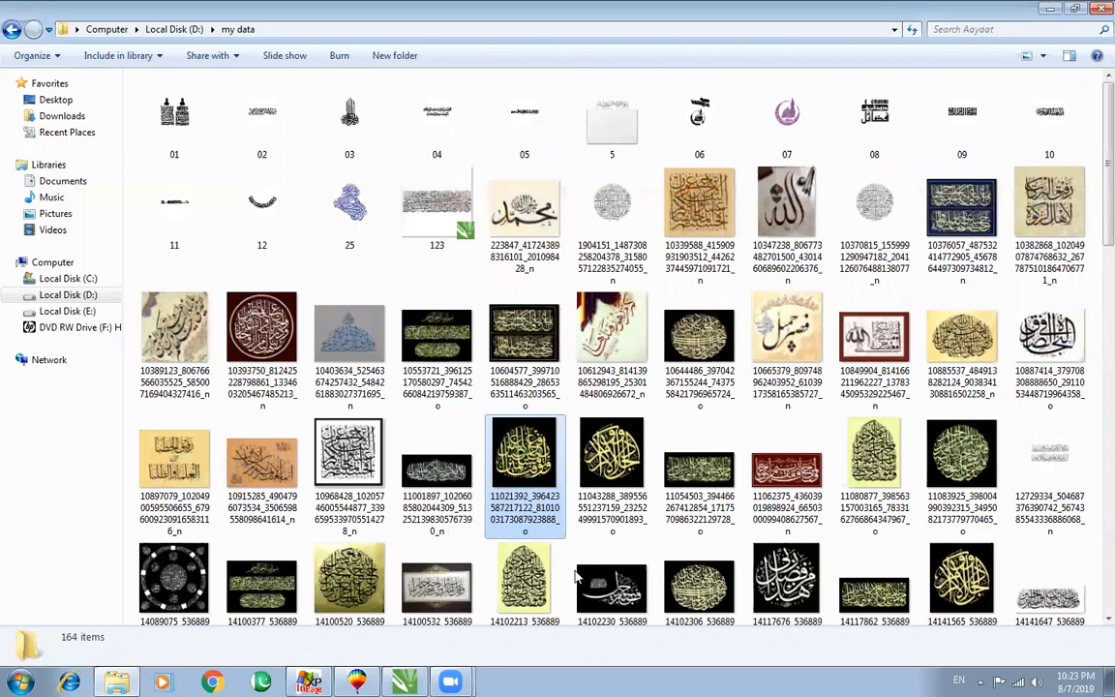
{"action": "left_click", "coordinate": [604, 578]}
{"action": "scroll", "coordinate": [599, 573], "scroll_direction": "down", "scroll_amount": 3}
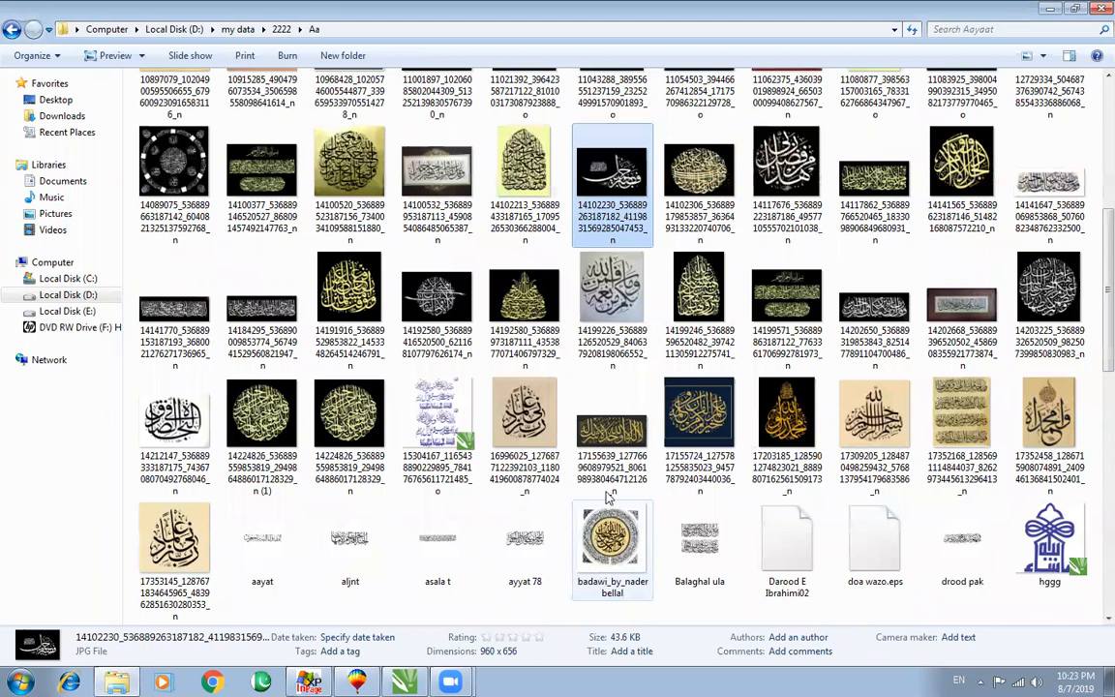
{"action": "scroll", "coordinate": [609, 497], "scroll_direction": "down", "scroll_amount": 10}
{"action": "double_click", "coordinate": [175, 426]}
{"action": "left_click_drag", "start_coordinate": [412, 581], "coordinate": [418, 430]}
{"action": "scroll", "coordinate": [418, 429], "scroll_direction": "down", "scroll_amount": 3}
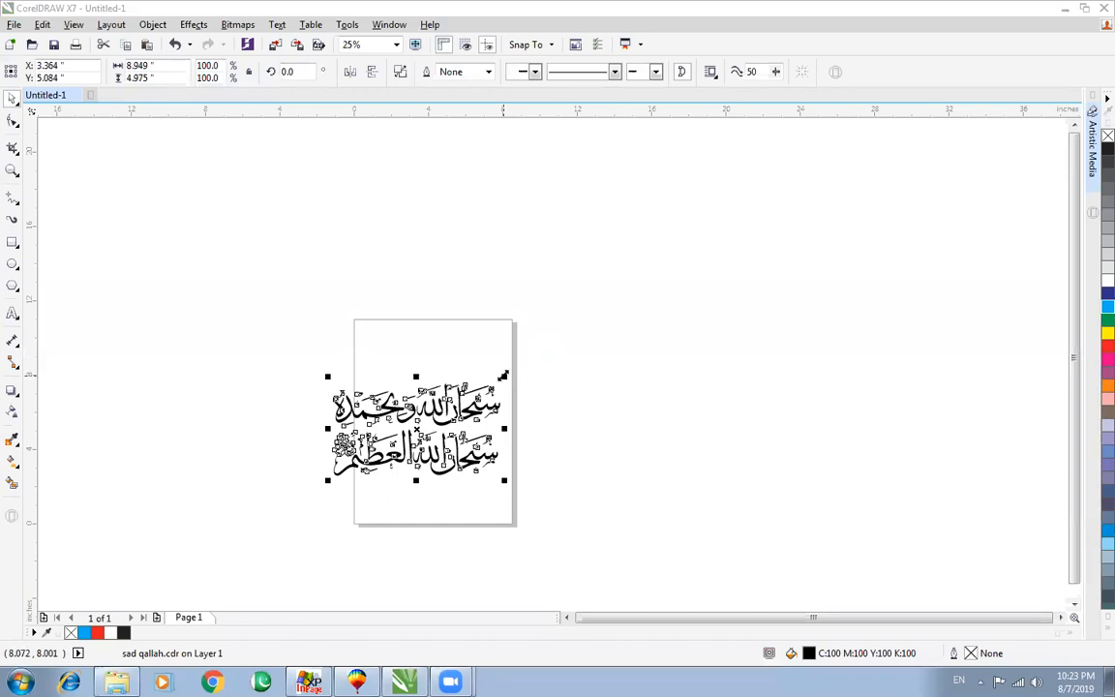
Move the imported calligraphy up over the upper part of the page, inspect it closely and deselect it
{"action": "left_click_drag", "start_coordinate": [473, 405], "coordinate": [547, 358]}
{"action": "key", "text": "F2"}
{"action": "left_click_drag", "start_coordinate": [287, 292], "coordinate": [657, 476]}
{"action": "scroll", "coordinate": [635, 356], "scroll_direction": "down", "scroll_amount": 2}
{"action": "left_click_drag", "start_coordinate": [628, 344], "coordinate": [539, 346]}
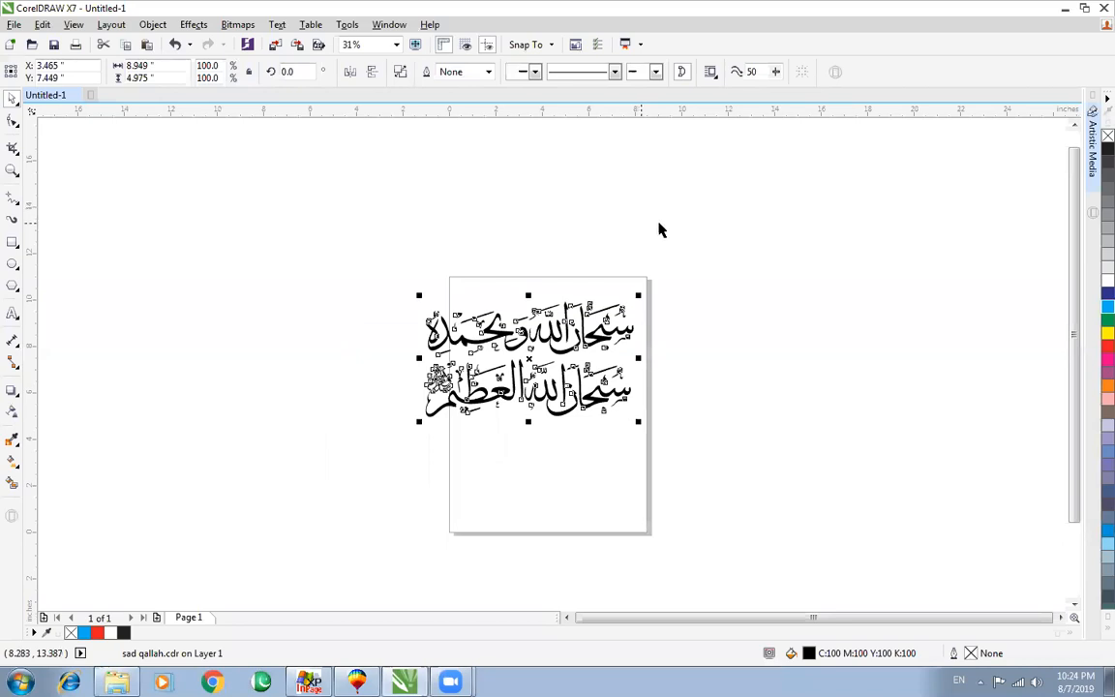
{"action": "left_click", "coordinate": [572, 261]}
Import the Capture image from the desktop at about 12.5 inches wide and place it off the page beside the calligraphy
{"action": "left_click", "coordinate": [1064, 10]}
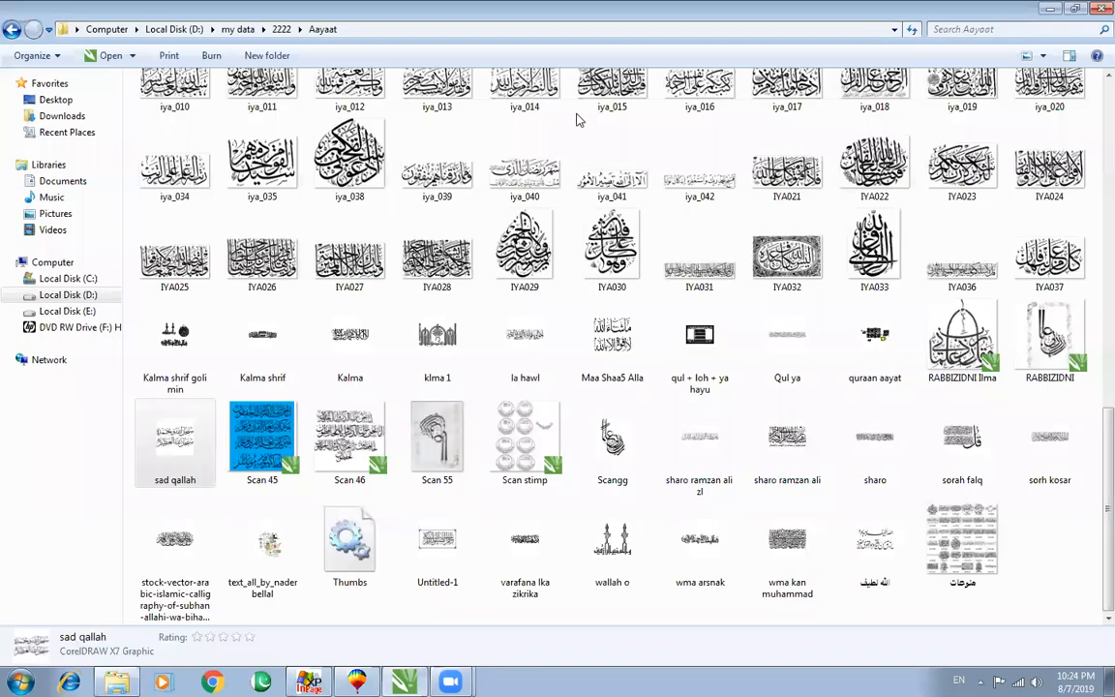
{"action": "left_click", "coordinate": [1049, 10]}
{"action": "left_click_drag", "start_coordinate": [79, 284], "coordinate": [440, 453]}
{"action": "left_click_drag", "start_coordinate": [342, 329], "coordinate": [271, 270]}
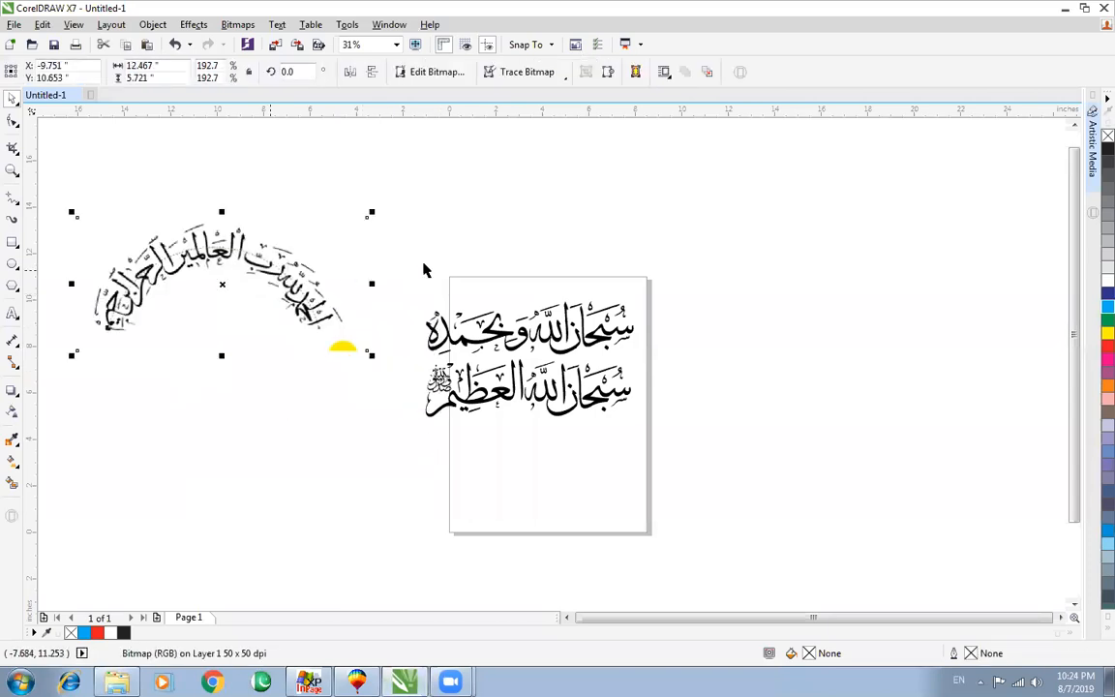
Break apart the imported two-line calligraphy on the page into its separate curves
{"action": "left_click", "coordinate": [453, 219]}
{"action": "key", "text": "F4"}
{"action": "key", "text": "F2"}
{"action": "scroll", "coordinate": [652, 386], "scroll_direction": "down", "scroll_amount": 3}
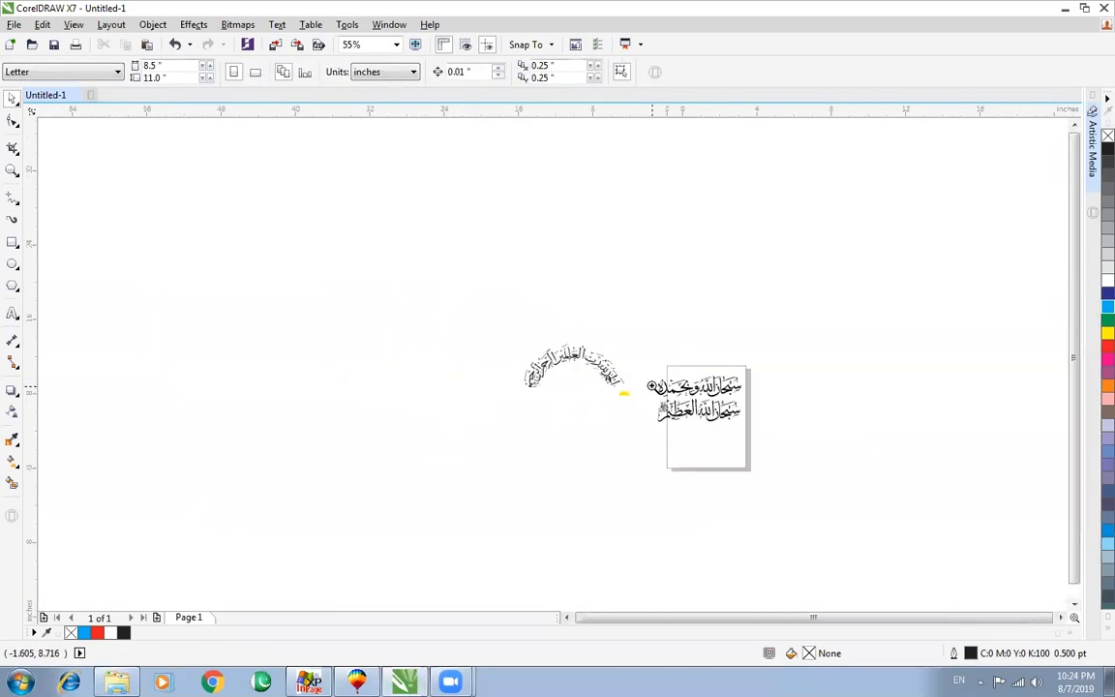
{"action": "scroll", "coordinate": [652, 382], "scroll_direction": "up", "scroll_amount": 4}
{"action": "scroll", "coordinate": [652, 377], "scroll_direction": "down", "scroll_amount": 2}
{"action": "left_click_drag", "start_coordinate": [647, 349], "coordinate": [852, 485]}
{"action": "left_click", "coordinate": [734, 297]}
{"action": "scroll", "coordinate": [734, 297], "scroll_direction": "down", "scroll_amount": 1}
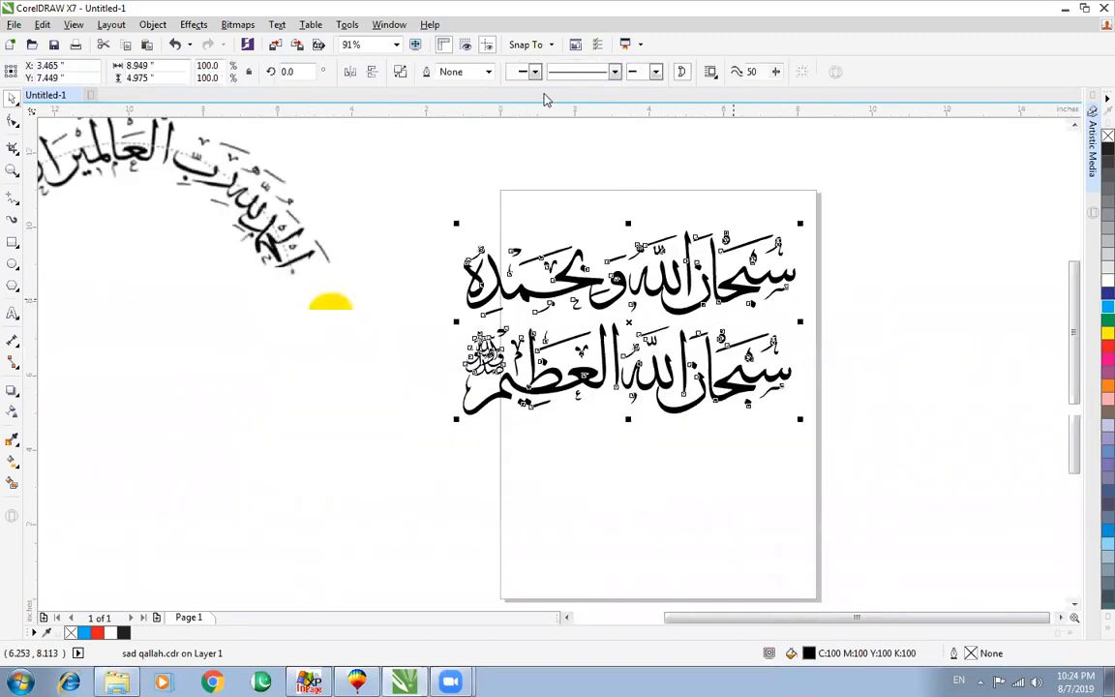
{"action": "left_click", "coordinate": [399, 73]}
{"action": "left_click", "coordinate": [401, 181]}
Combine the pieces of the first calligraphy line into one curve, and those of the second line into another
{"action": "key", "text": "F2"}
{"action": "left_click_drag", "start_coordinate": [373, 166], "coordinate": [838, 393]}
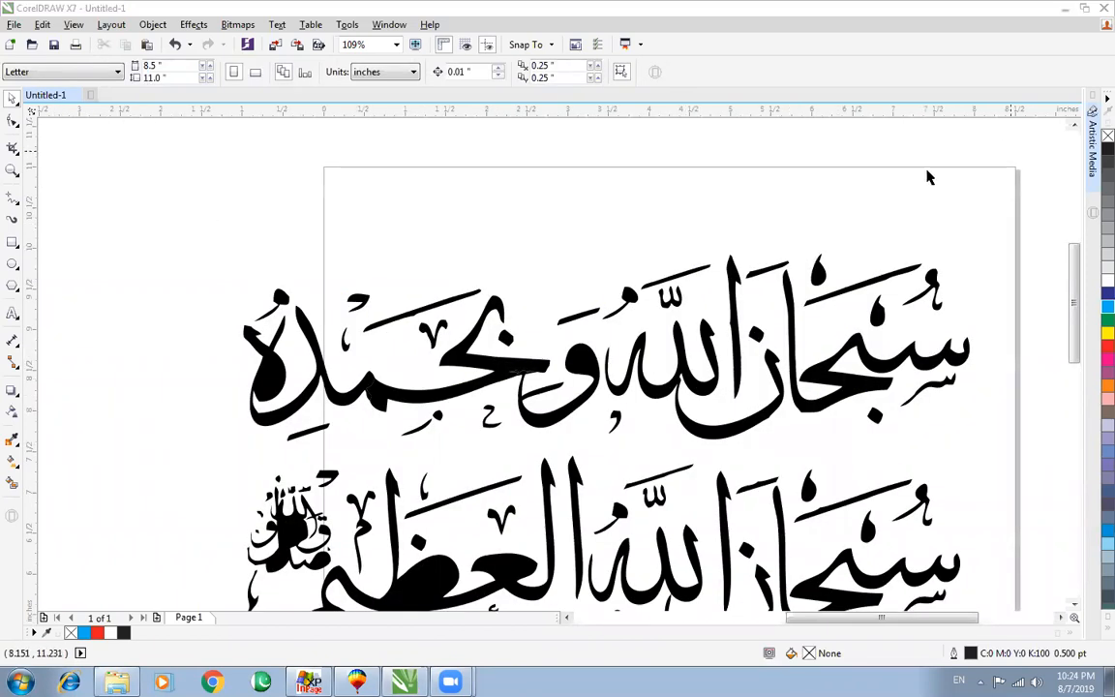
{"action": "left_click_drag", "start_coordinate": [172, 199], "coordinate": [1031, 466]}
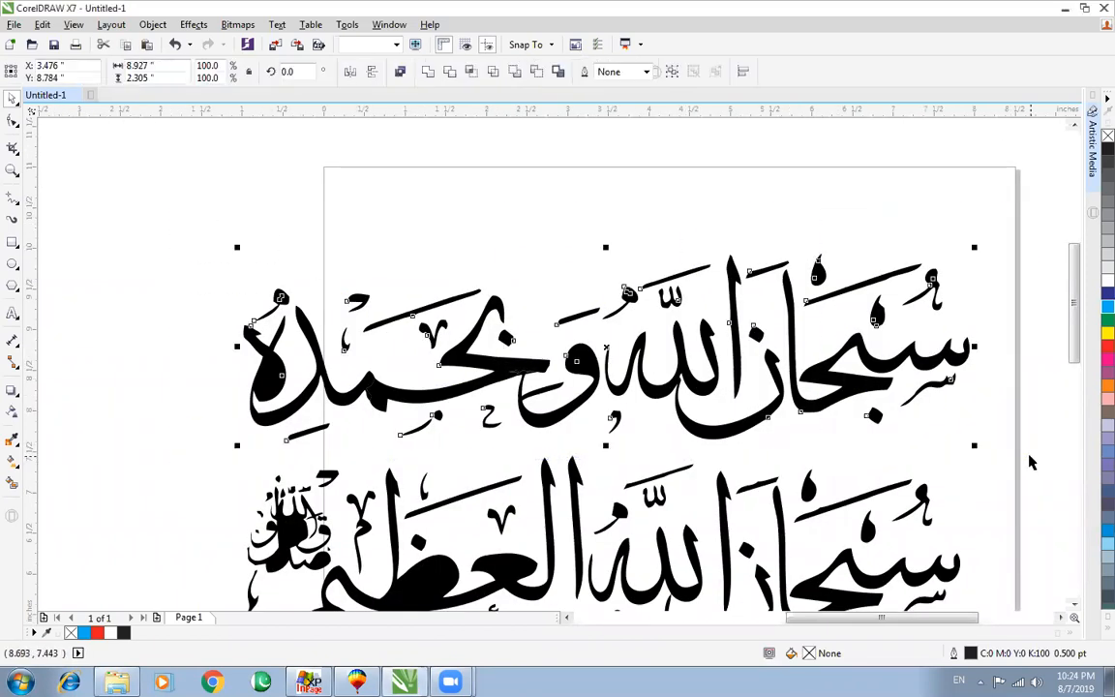
{"action": "scroll", "coordinate": [422, 212], "scroll_direction": "down", "scroll_amount": 1}
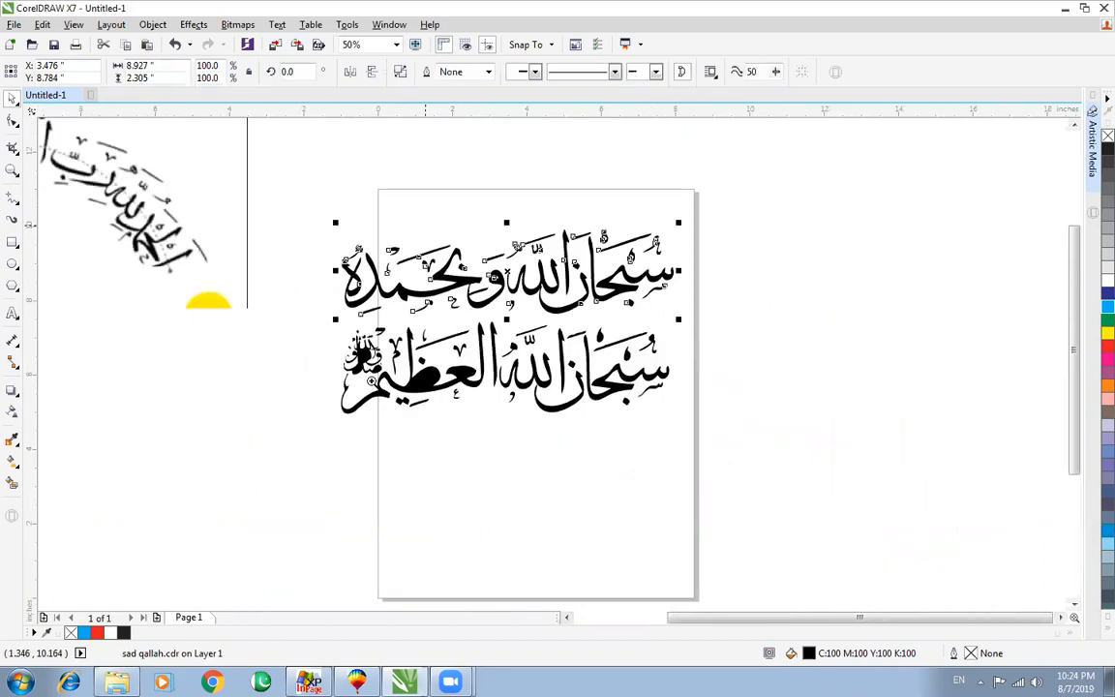
{"action": "scroll", "coordinate": [530, 372], "scroll_direction": "up", "scroll_amount": 1}
{"action": "left_click_drag", "start_coordinate": [97, 563], "coordinate": [871, 269]}
{"action": "scroll", "coordinate": [488, 353], "scroll_direction": "down", "scroll_amount": 2}
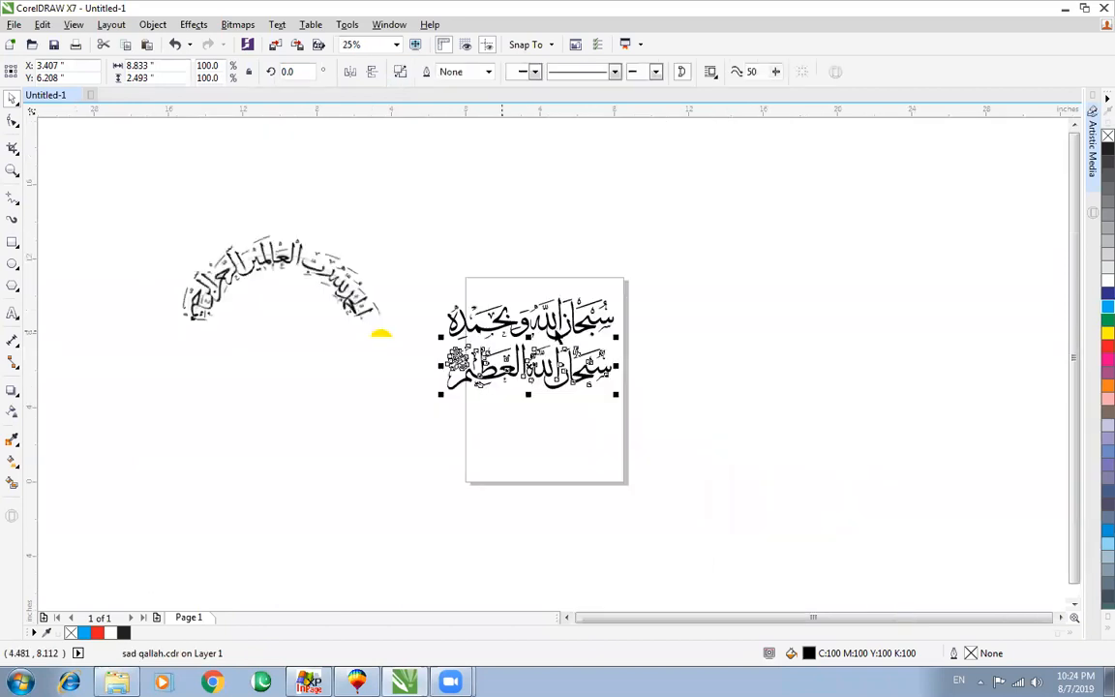
Set the two calligraphy lines side by side in one row and move the arched image farther away from the page
{"action": "left_click_drag", "start_coordinate": [592, 375], "coordinate": [749, 380]}
{"action": "left_click_drag", "start_coordinate": [786, 331], "coordinate": [406, 456]}
{"action": "left_click_drag", "start_coordinate": [346, 289], "coordinate": [244, 349]}
Group the two calligraphy lines, scale them to about 9.1 inches wide and position the group around mid-page
{"action": "left_click_drag", "start_coordinate": [398, 234], "coordinate": [836, 433]}
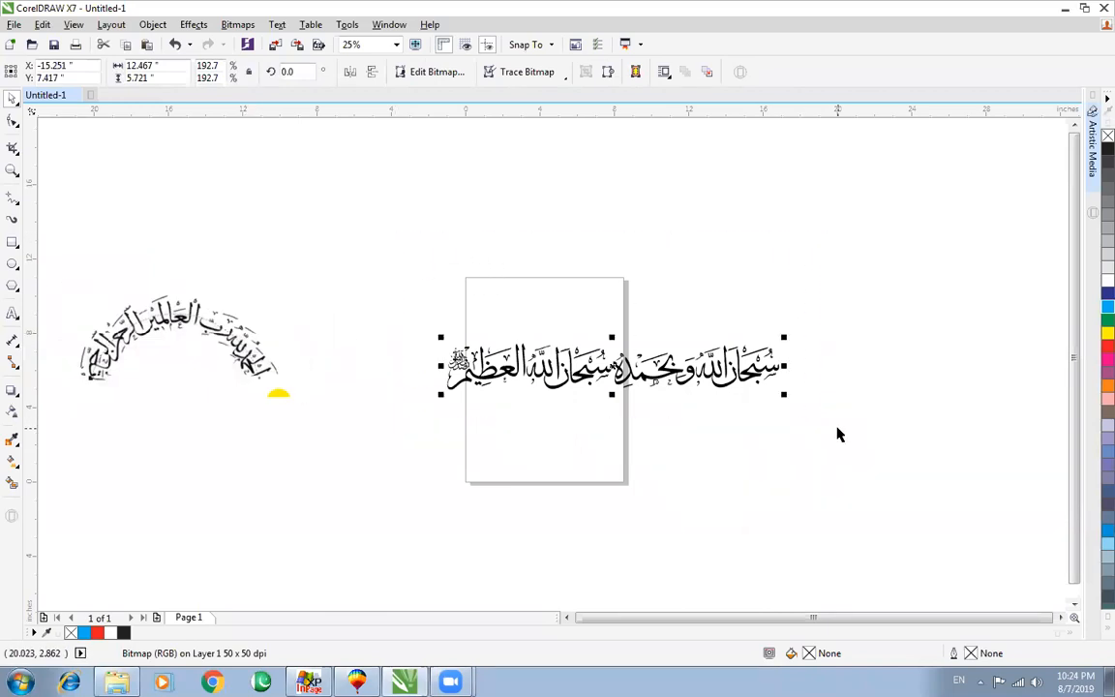
{"action": "left_click_drag", "start_coordinate": [792, 395], "coordinate": [616, 376]}
{"action": "left_click_drag", "start_coordinate": [552, 360], "coordinate": [577, 333]}
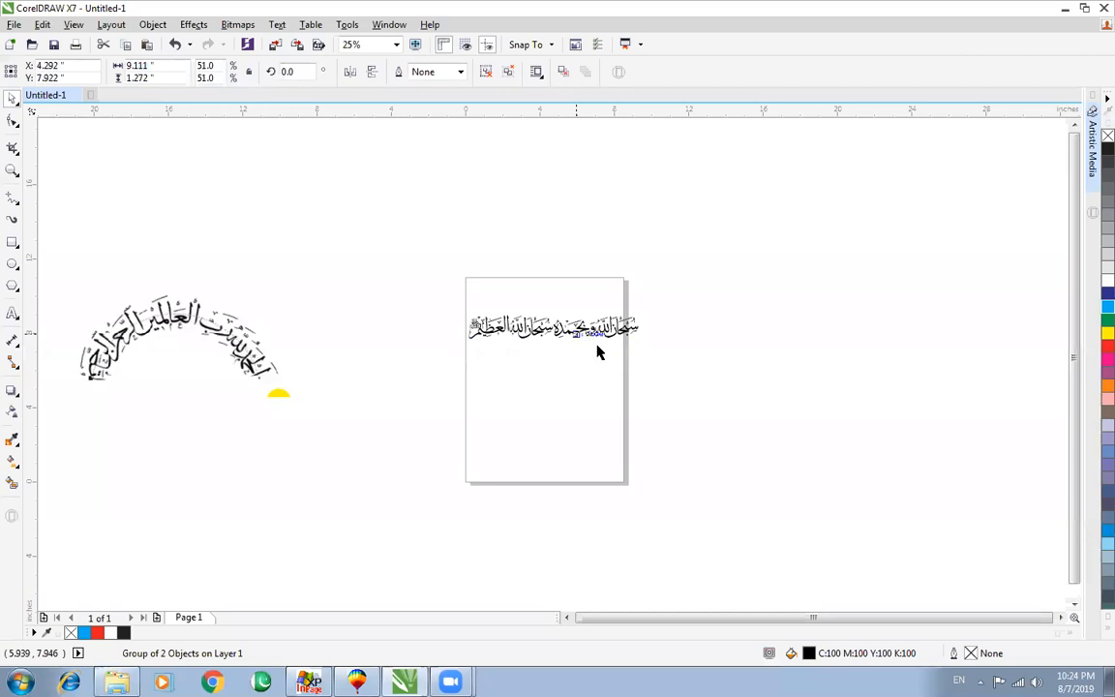
{"action": "key", "text": "F4"}
{"action": "key", "text": "F2"}
{"action": "left_click_drag", "start_coordinate": [661, 232], "coordinate": [1061, 415]}
{"action": "left_click_drag", "start_coordinate": [820, 439], "coordinate": [809, 552]}
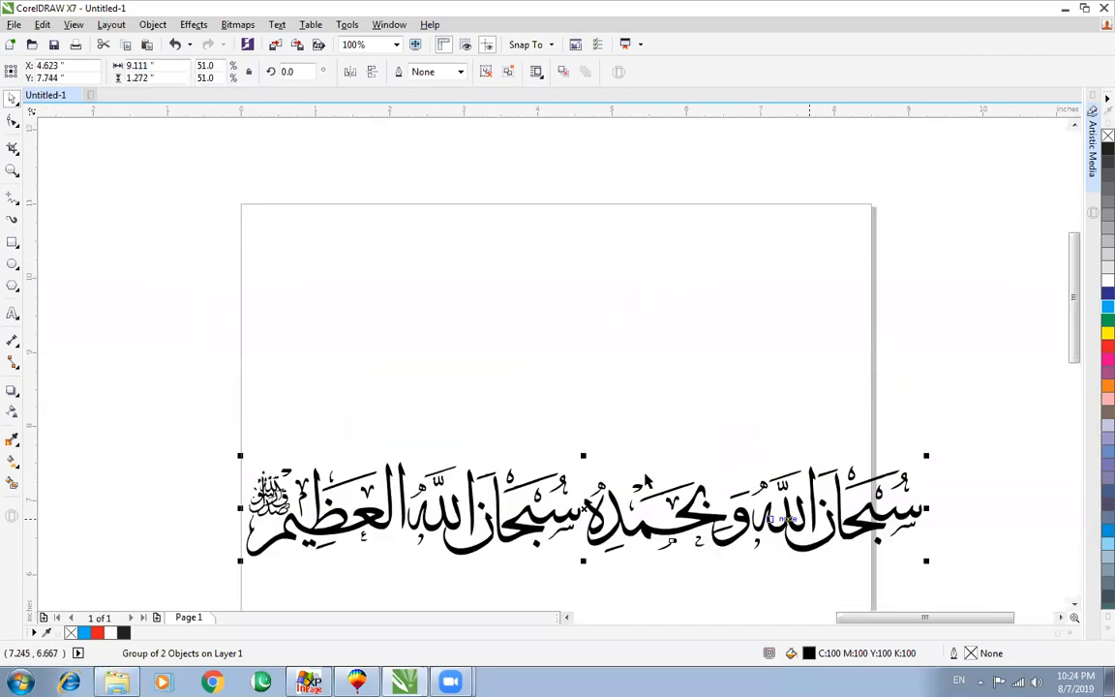
Draw a circle about 3.66 inches in diameter and place it just above the calligraphy row
{"action": "left_click", "coordinate": [12, 263]}
{"action": "mouse_move", "coordinate": [461, 235]}
{"action": "left_mouse_down"}
{"action": "mouse_move", "coordinate": [716, 379]}
{"action": "mouse_move", "coordinate": [687, 329]}
{"action": "mouse_move", "coordinate": [739, 366]}
{"action": "left_mouse_up"}
{"action": "left_click_drag", "start_coordinate": [603, 373], "coordinate": [581, 329]}
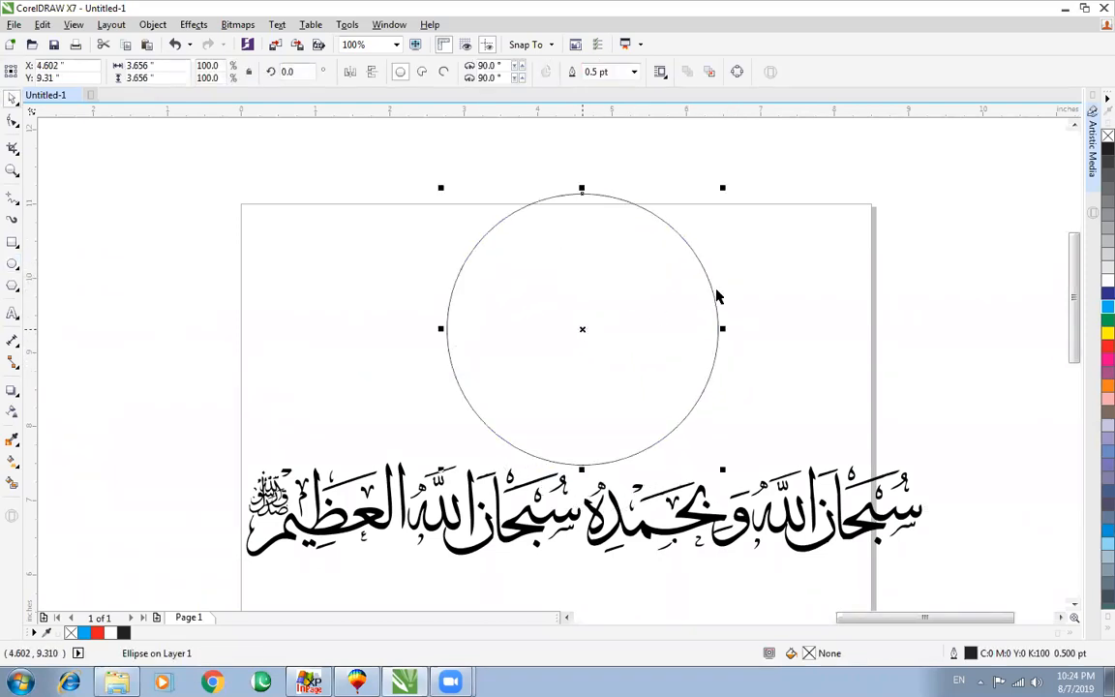
Try opening the circle into a large arc with the Shape tool twice, undoing each attempt
{"action": "key", "text": "F10"}
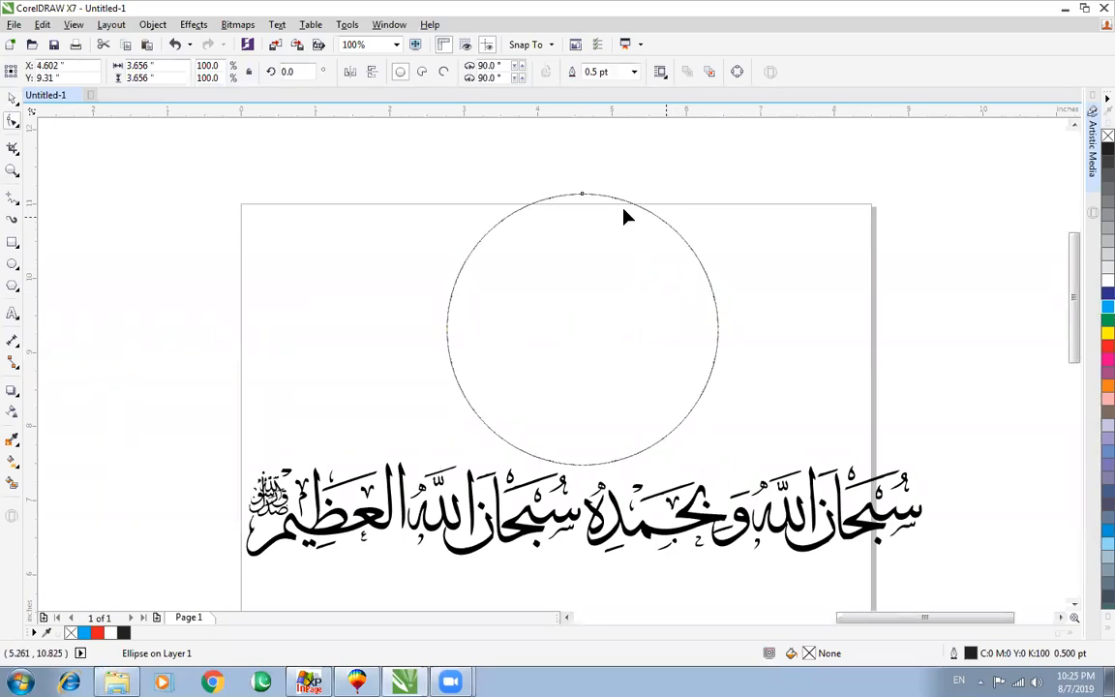
{"action": "left_click_drag", "start_coordinate": [583, 195], "coordinate": [728, 412]}
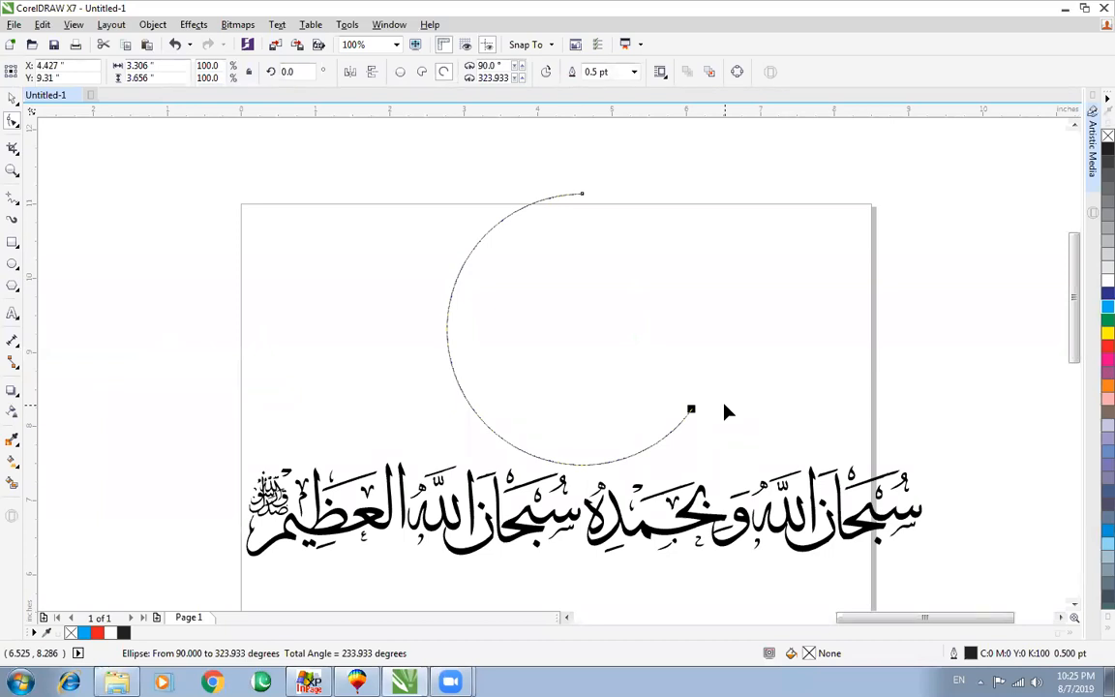
{"action": "key", "text": "ctrl+z"}
{"action": "key", "text": "space"}
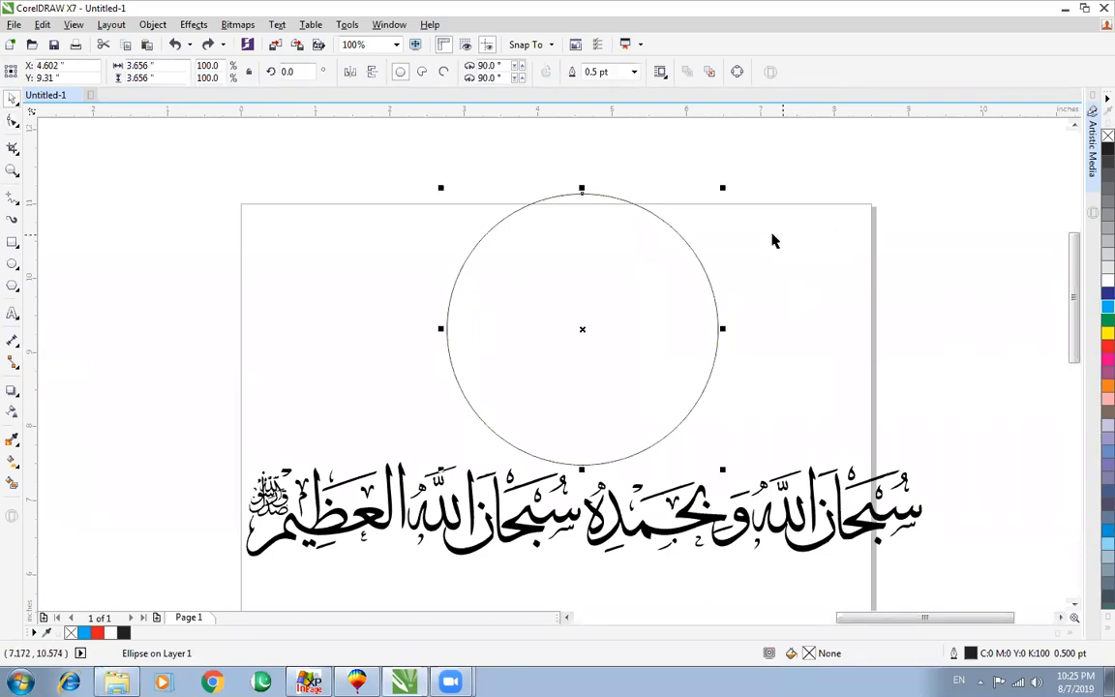
{"action": "key", "text": "F10"}
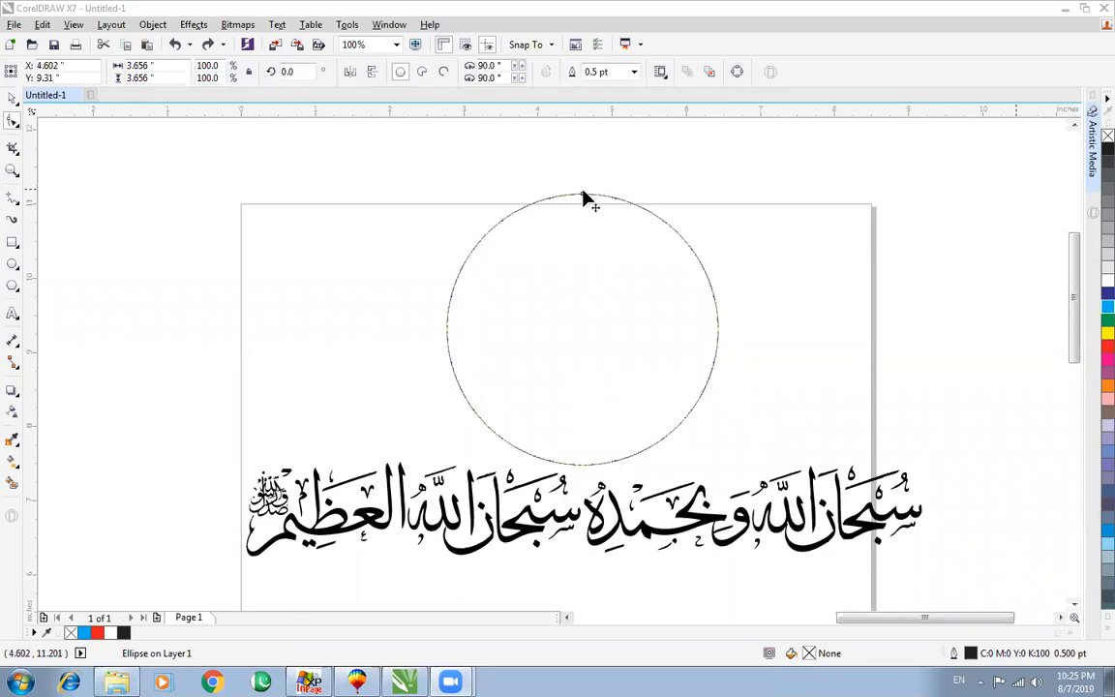
{"action": "left_click_drag", "start_coordinate": [584, 197], "coordinate": [727, 394]}
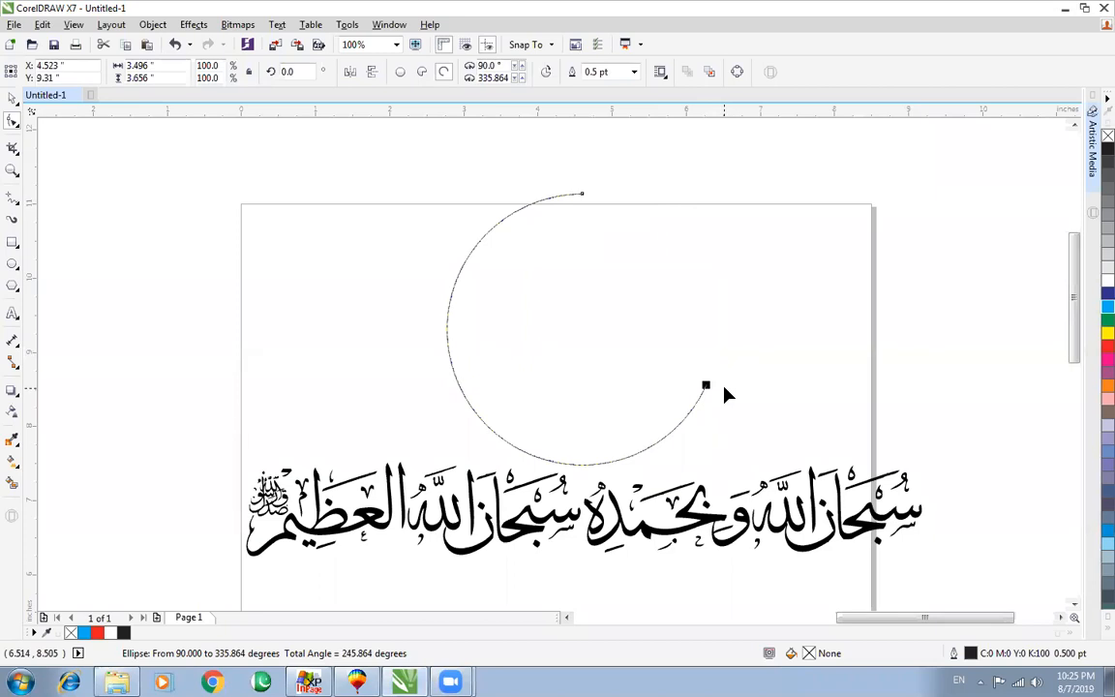
{"action": "key", "text": "ctrl+z"}
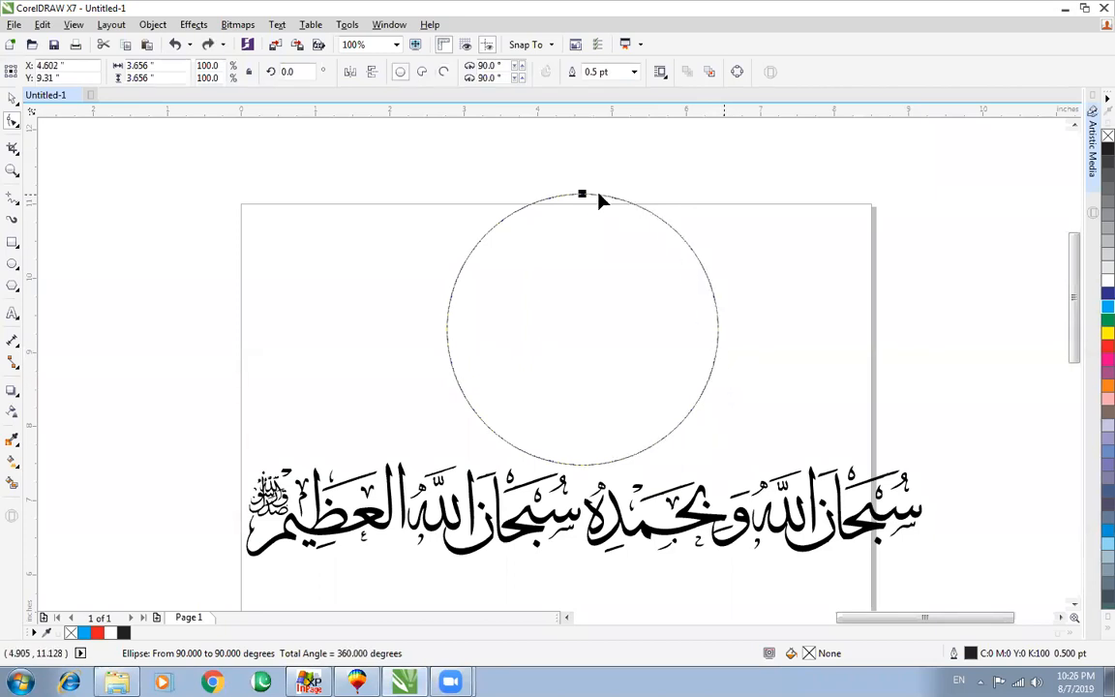
Try reshaping the circle into a 45-degree pie wedge and a quarter arc, undoing each attempt
{"action": "left_click_drag", "start_coordinate": [582, 194], "coordinate": [548, 288]}
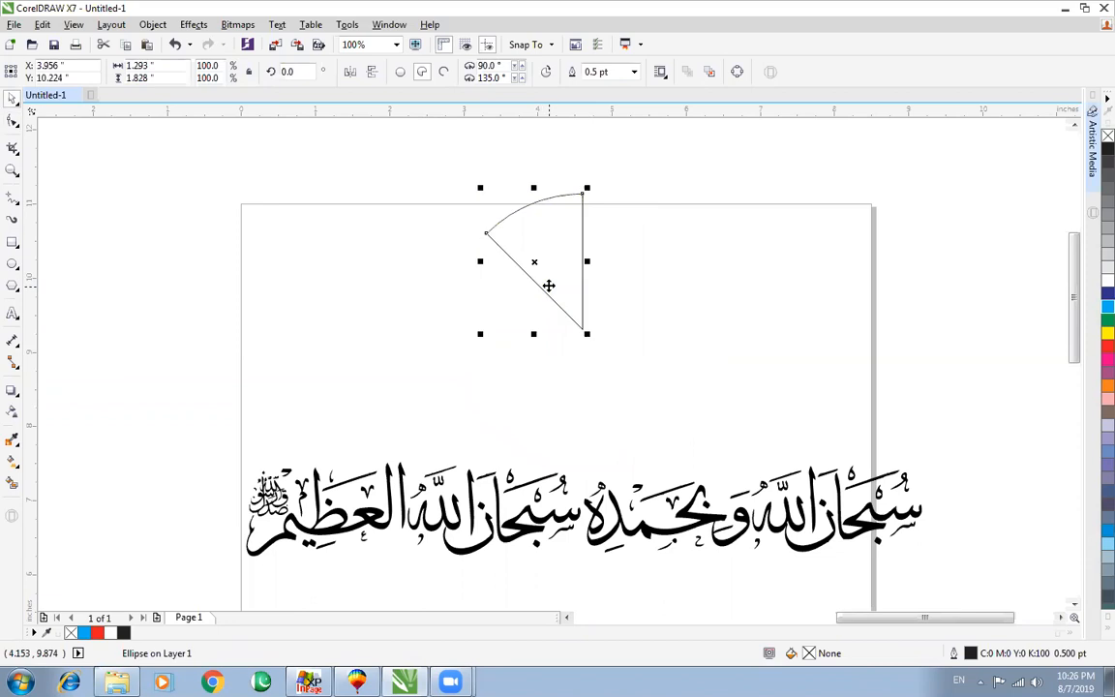
{"action": "key", "text": "ctrl+z"}
{"action": "key", "text": "F10"}
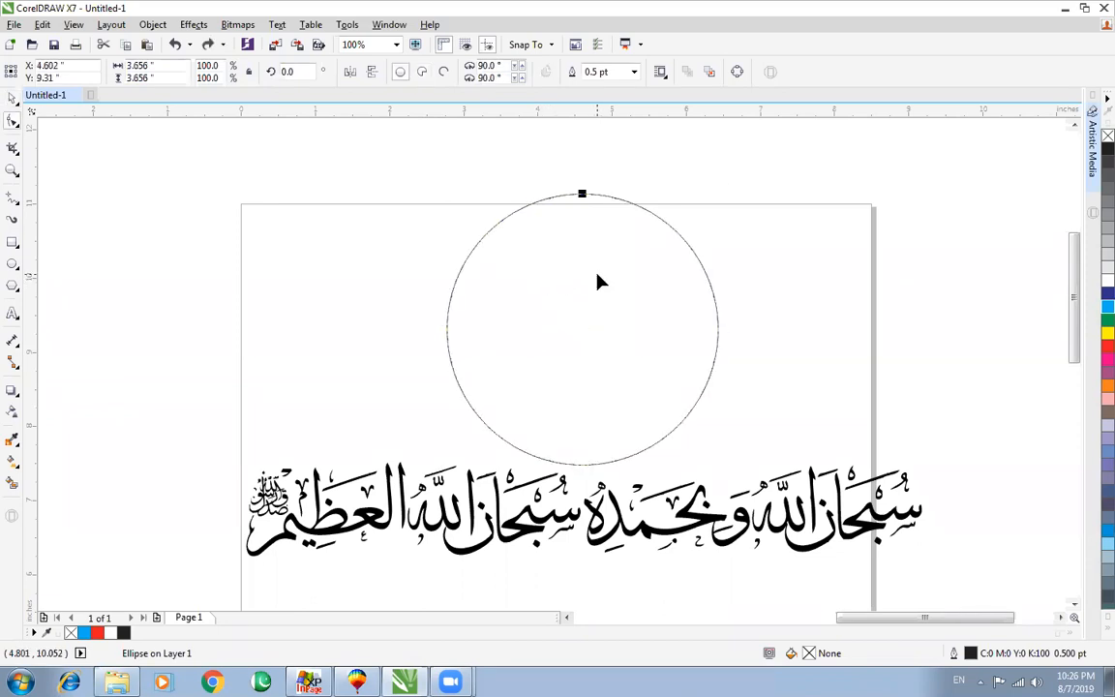
{"action": "left_click_drag", "start_coordinate": [581, 194], "coordinate": [446, 329]}
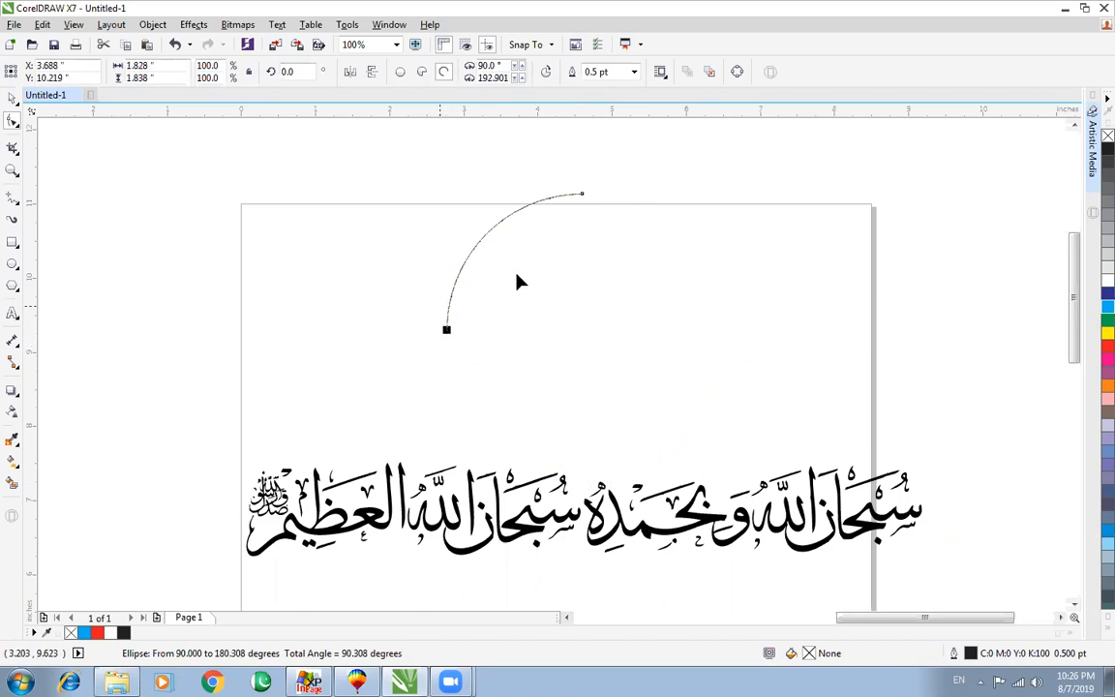
{"action": "key", "text": "ctrl+z"}
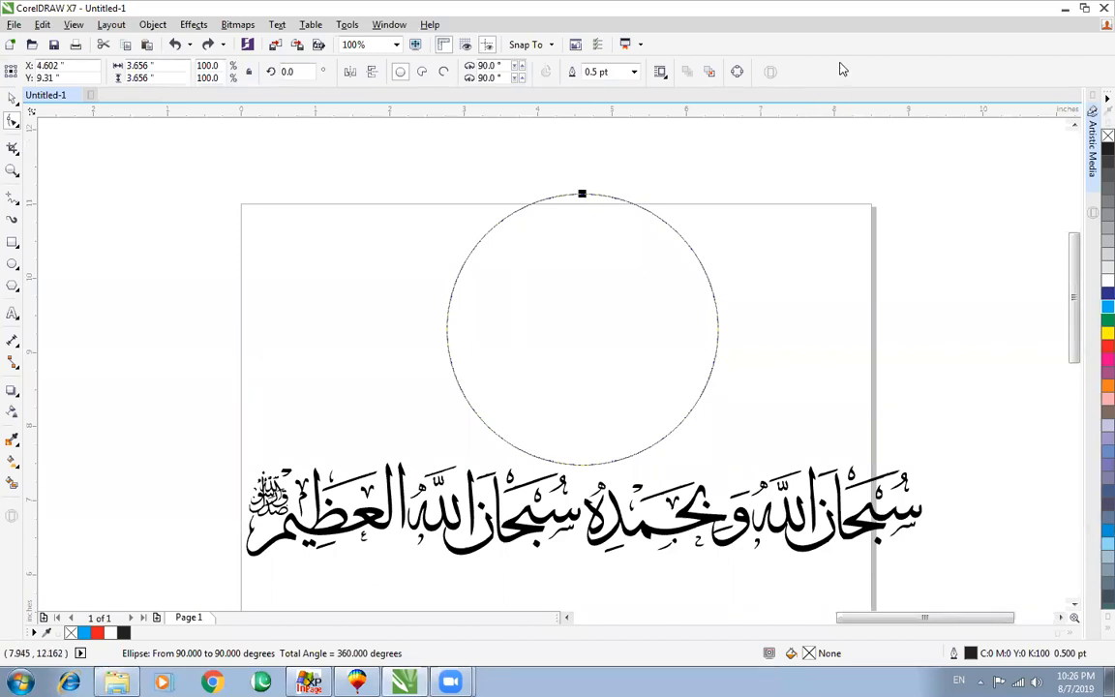
{"action": "left_click_drag", "start_coordinate": [581, 194], "coordinate": [578, 271]}
{"action": "key", "text": "ctrl+z"}
{"action": "key", "text": "ctrl+z"}
Open the circle into an arc running from 90 to 285 degrees
{"action": "left_click_drag", "start_coordinate": [581, 194], "coordinate": [619, 191]}
{"action": "left_click_drag", "start_coordinate": [720, 248], "coordinate": [620, 488]}
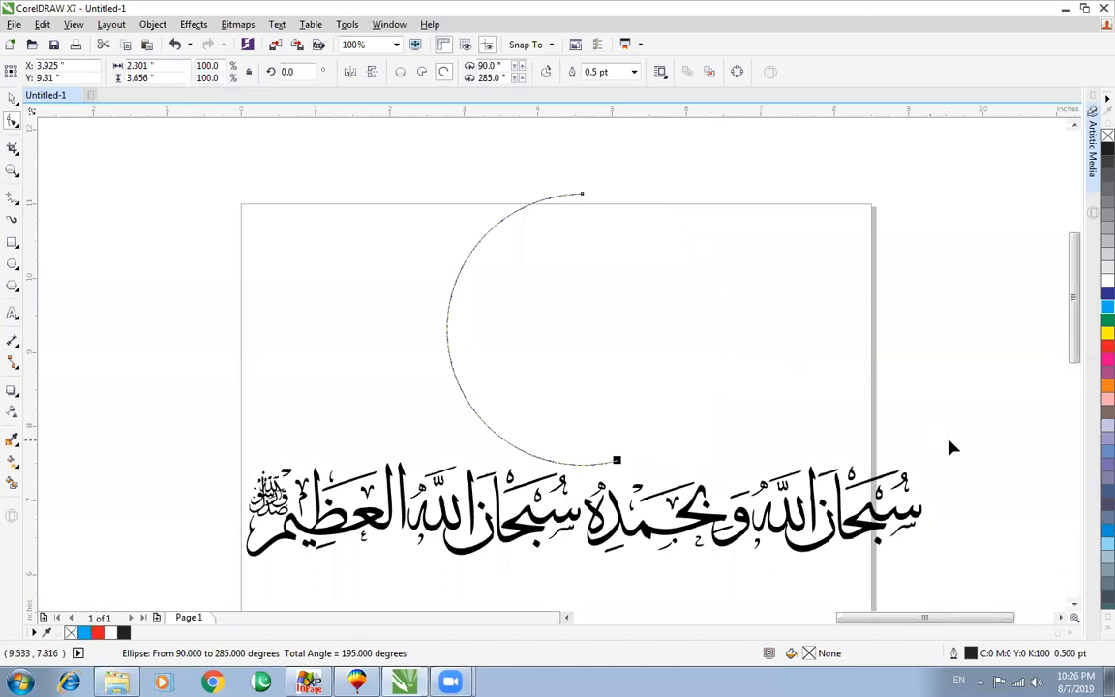
{"action": "key", "text": "space"}
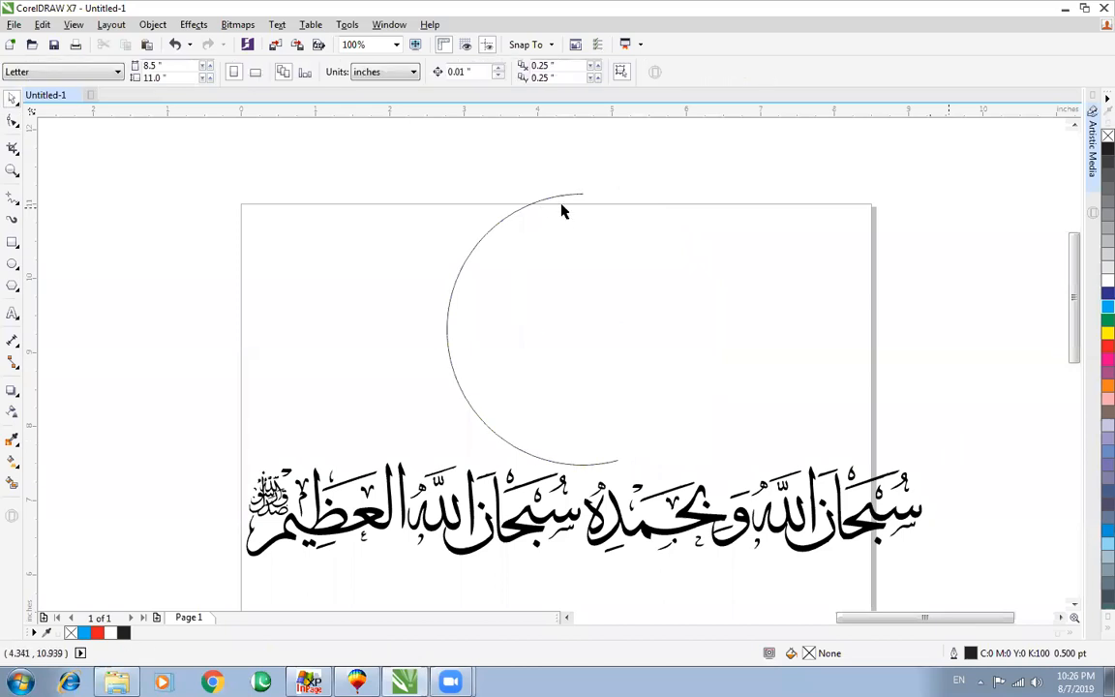
Rotate the arc so it bows upward like an arch, with its rotation angle set to 260 degrees
{"action": "left_click", "coordinate": [567, 193]}
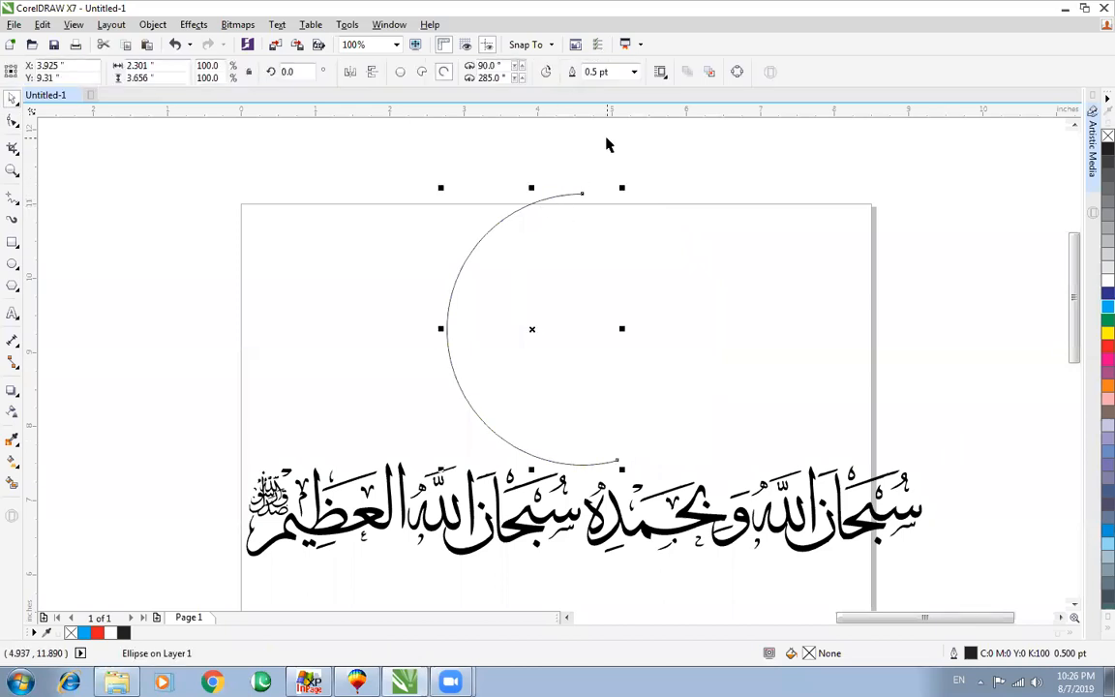
{"action": "left_click", "coordinate": [534, 328]}
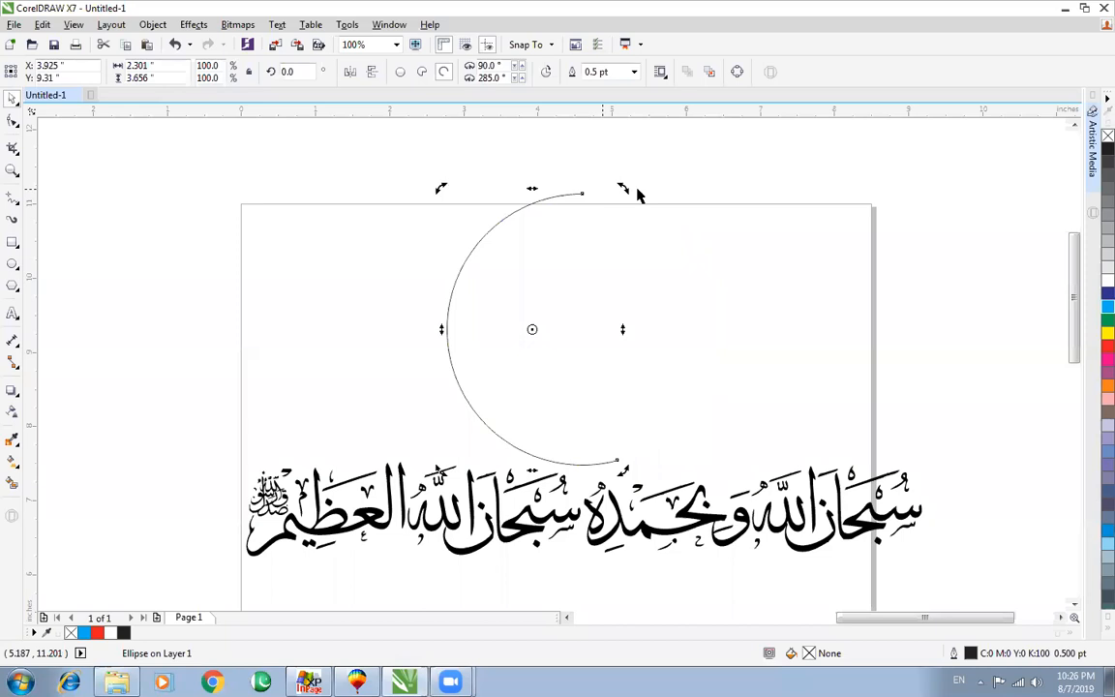
{"action": "left_click_drag", "start_coordinate": [639, 221], "coordinate": [629, 416]}
{"action": "double_click", "coordinate": [296, 72]}
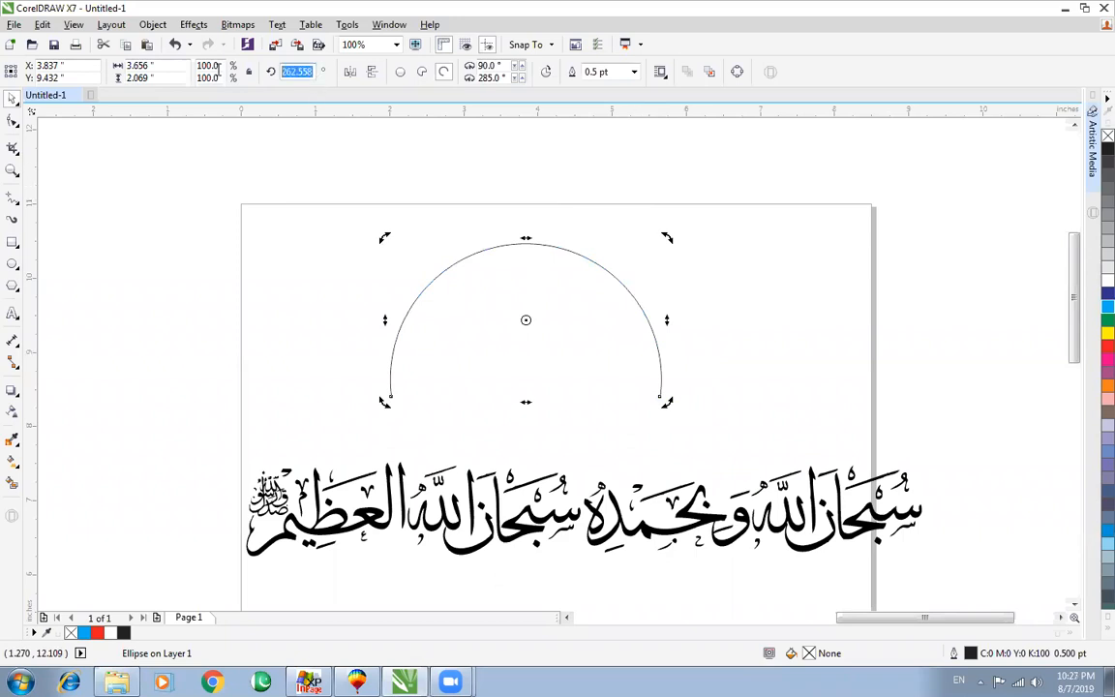
{"action": "type", "text": "260"}
{"action": "key", "text": "Return"}
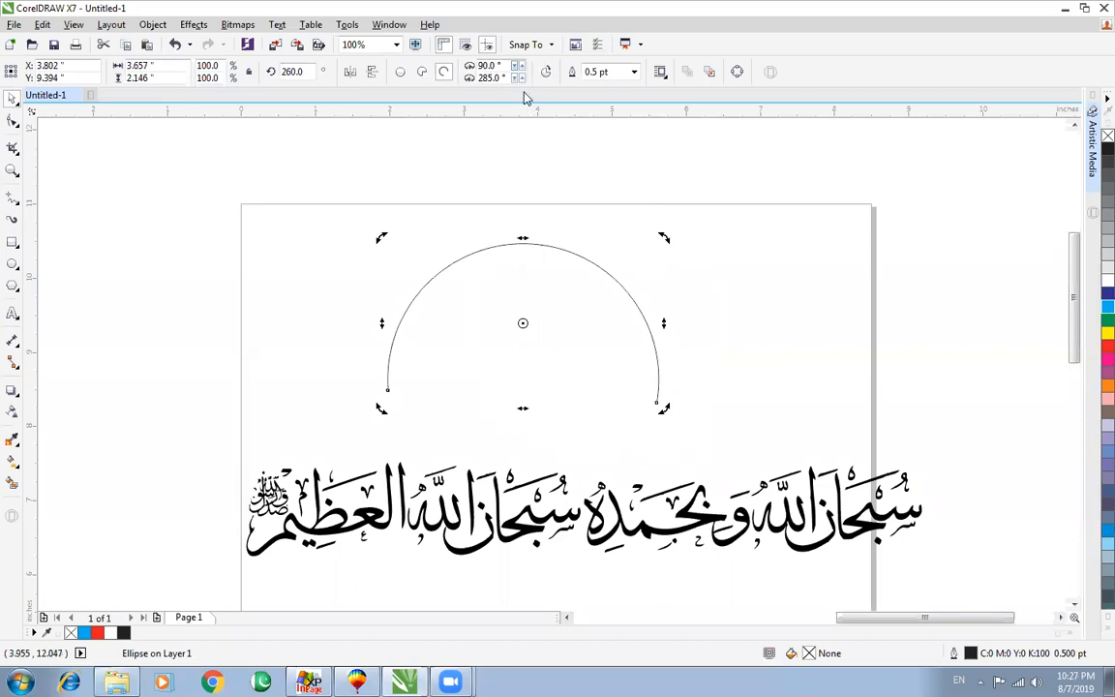
{"action": "left_click", "coordinate": [197, 25]}
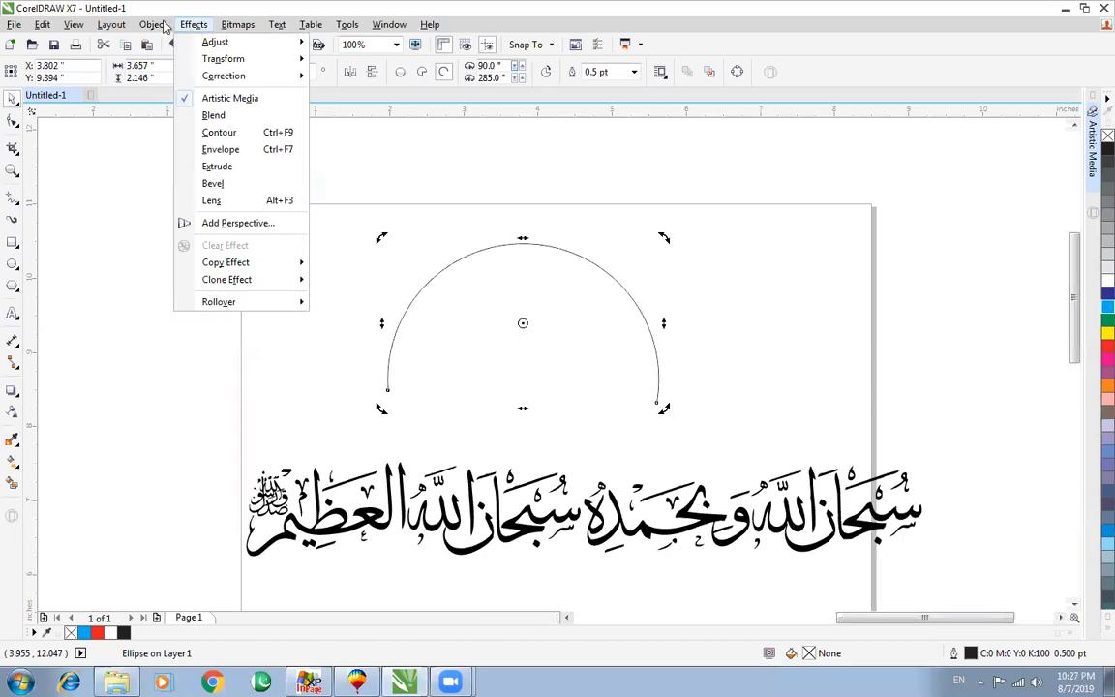
{"action": "mouse_move", "coordinate": [237, 27]}
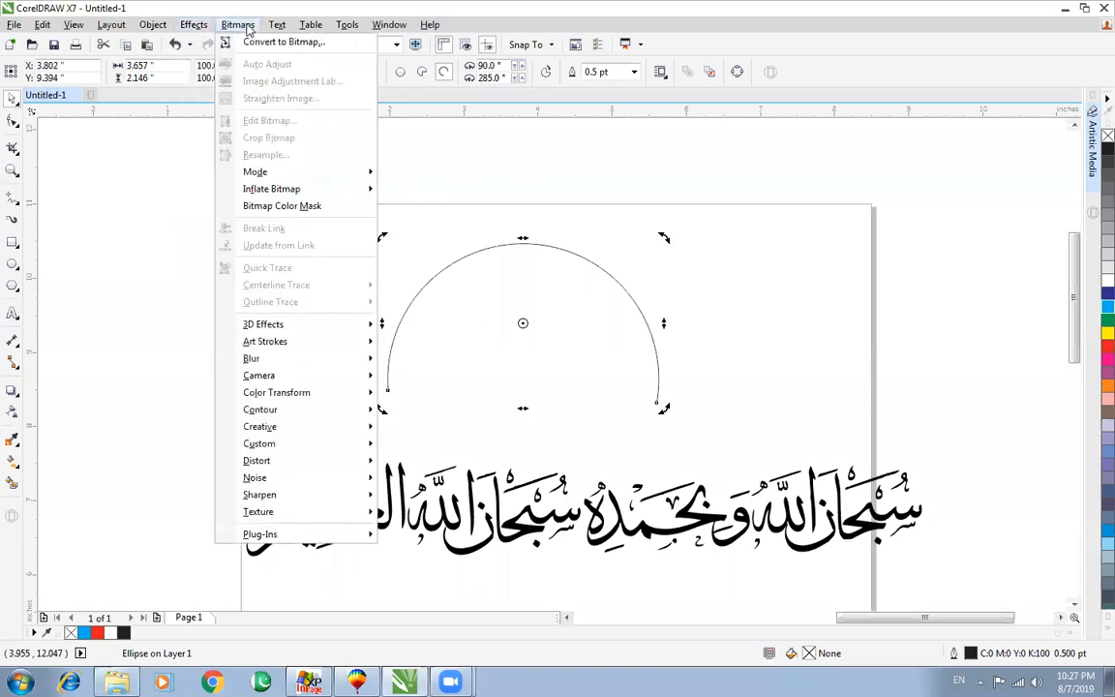
{"action": "mouse_move", "coordinate": [203, 32]}
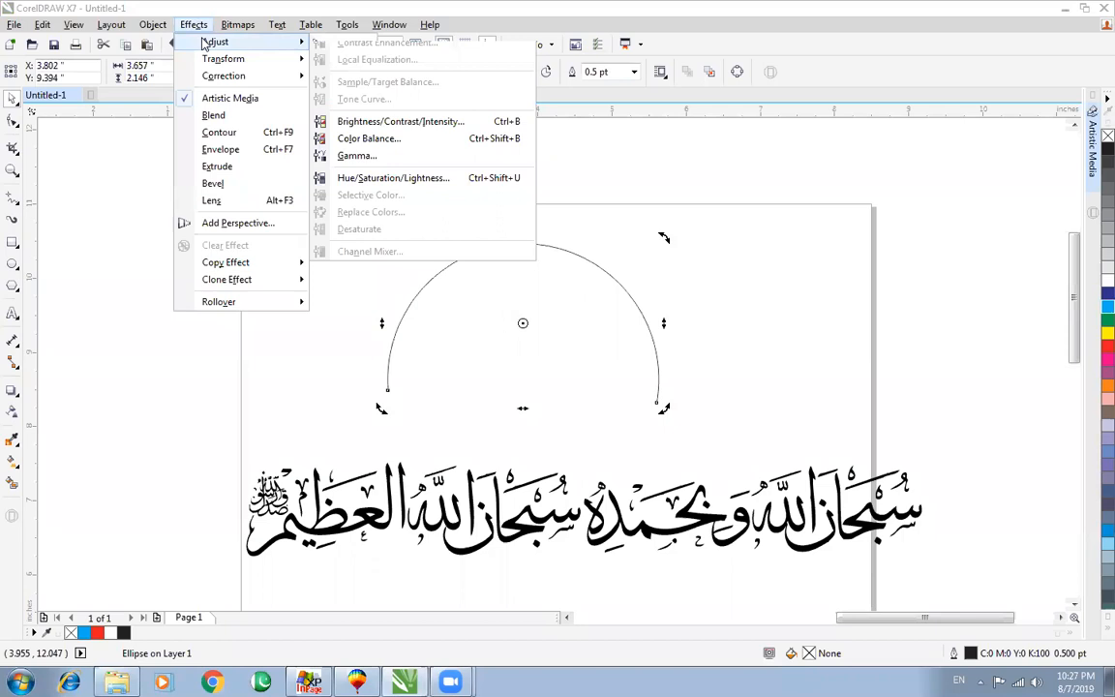
{"action": "mouse_move", "coordinate": [162, 29]}
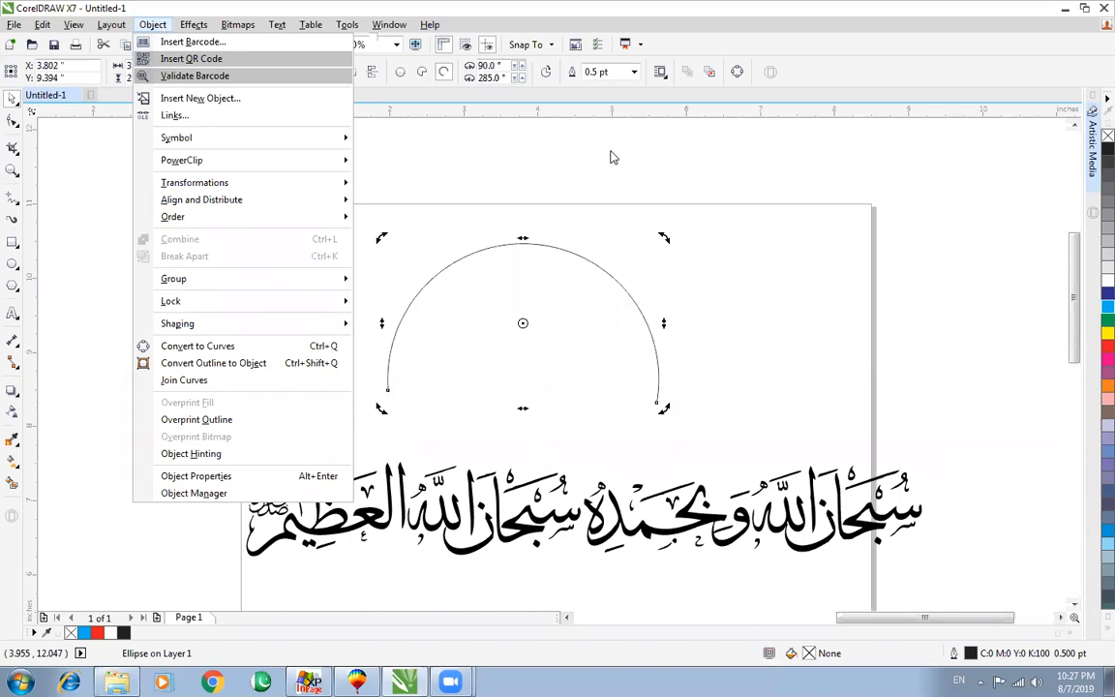
{"action": "left_click", "coordinate": [616, 217]}
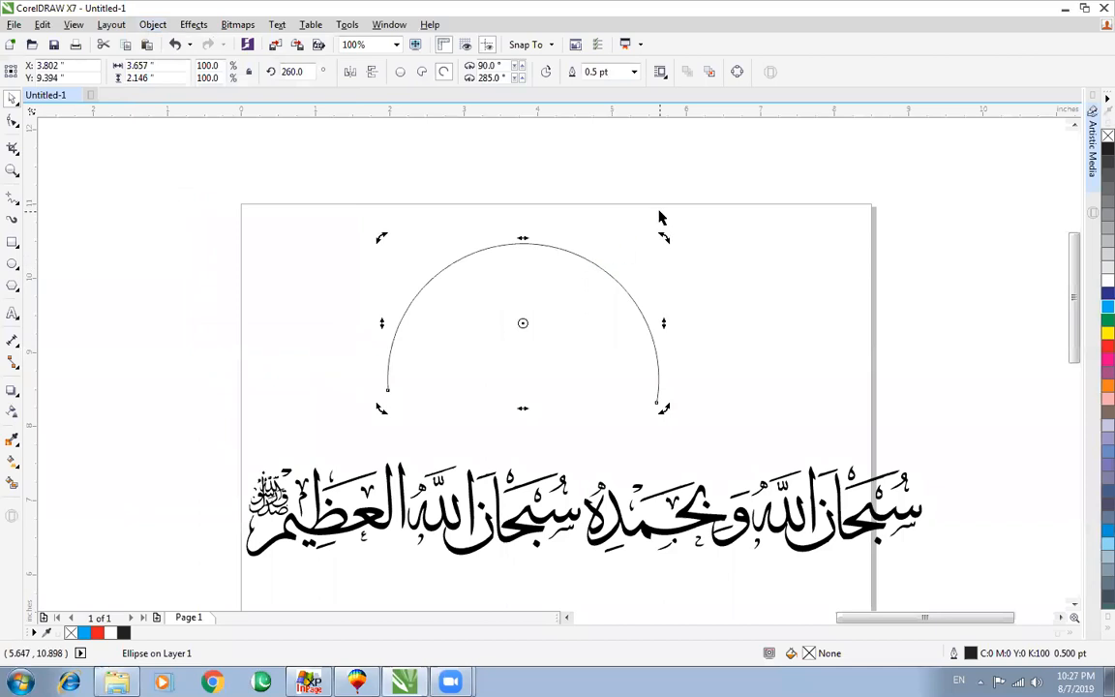
Delete the arc and the grouped calligraphy row from the page
{"action": "key", "text": "Delete"}
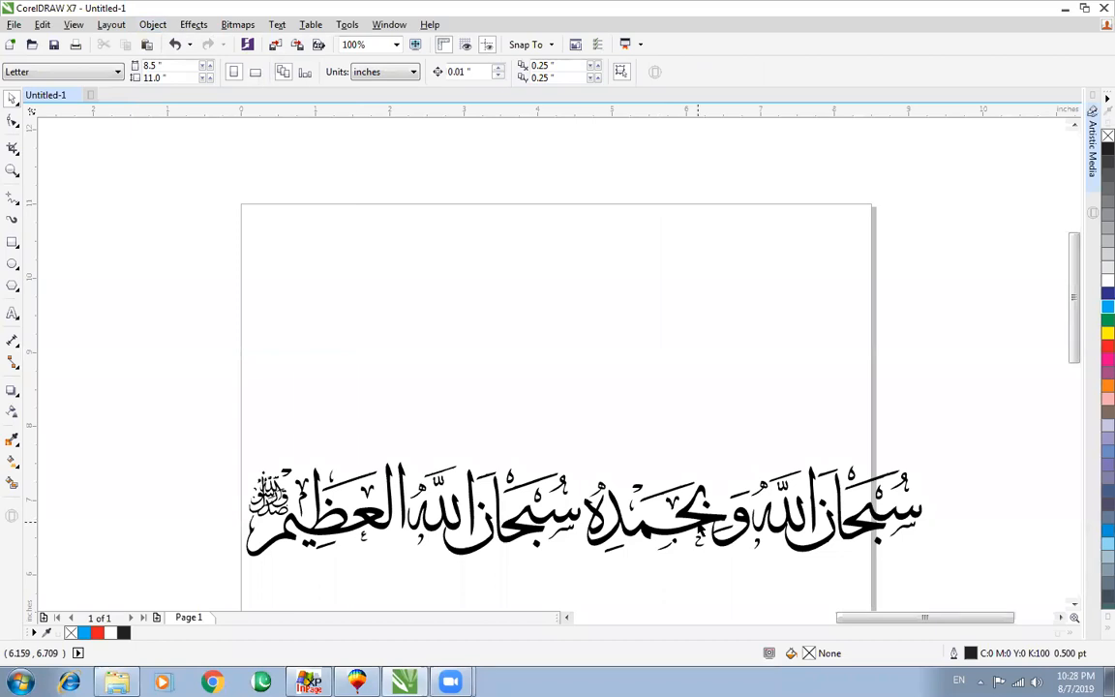
{"action": "left_click", "coordinate": [699, 528]}
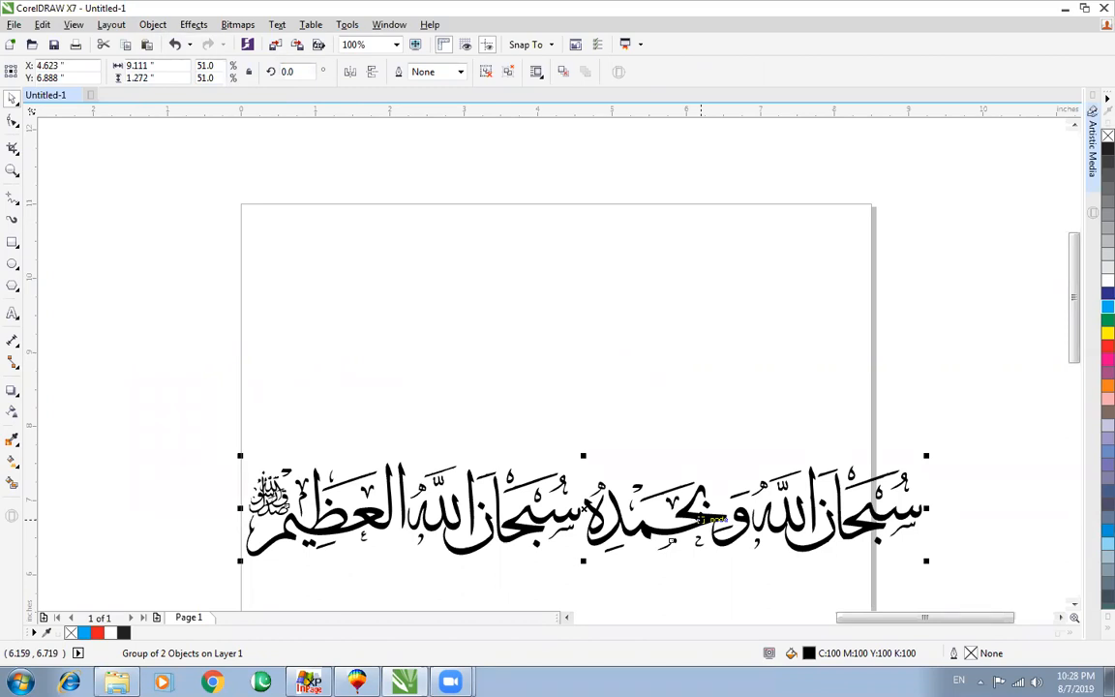
{"action": "key", "text": "Delete"}
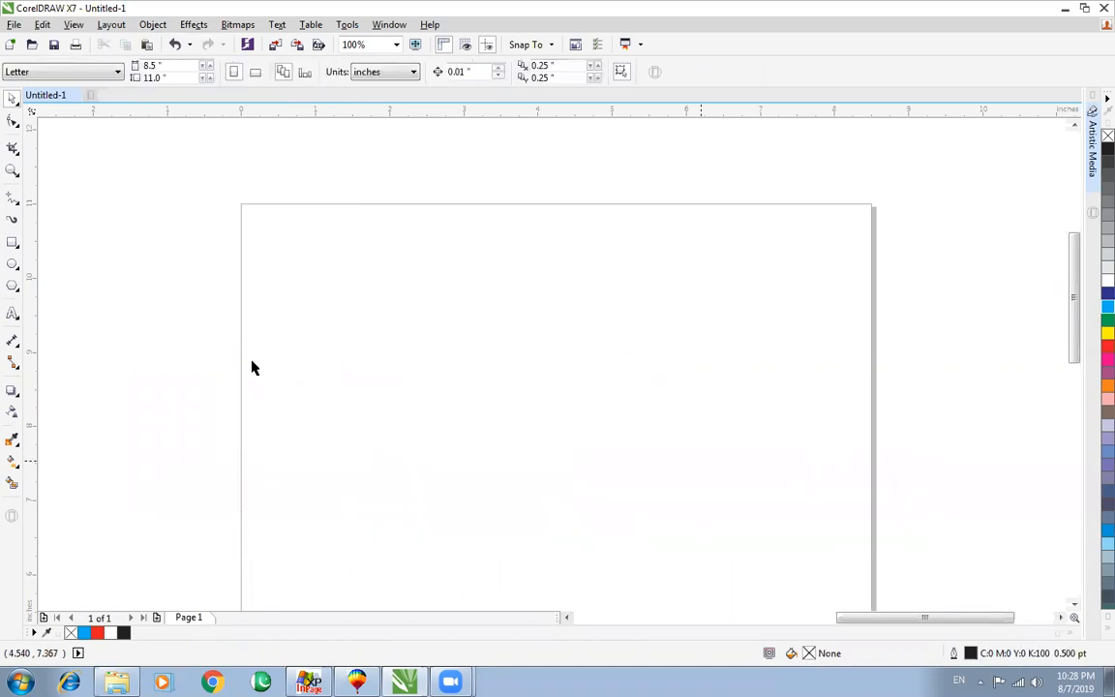
Draw a rectangle about 5.36 by 2.46 inches on the page, fill it red and remove its outline
{"action": "left_click", "coordinate": [12, 241]}
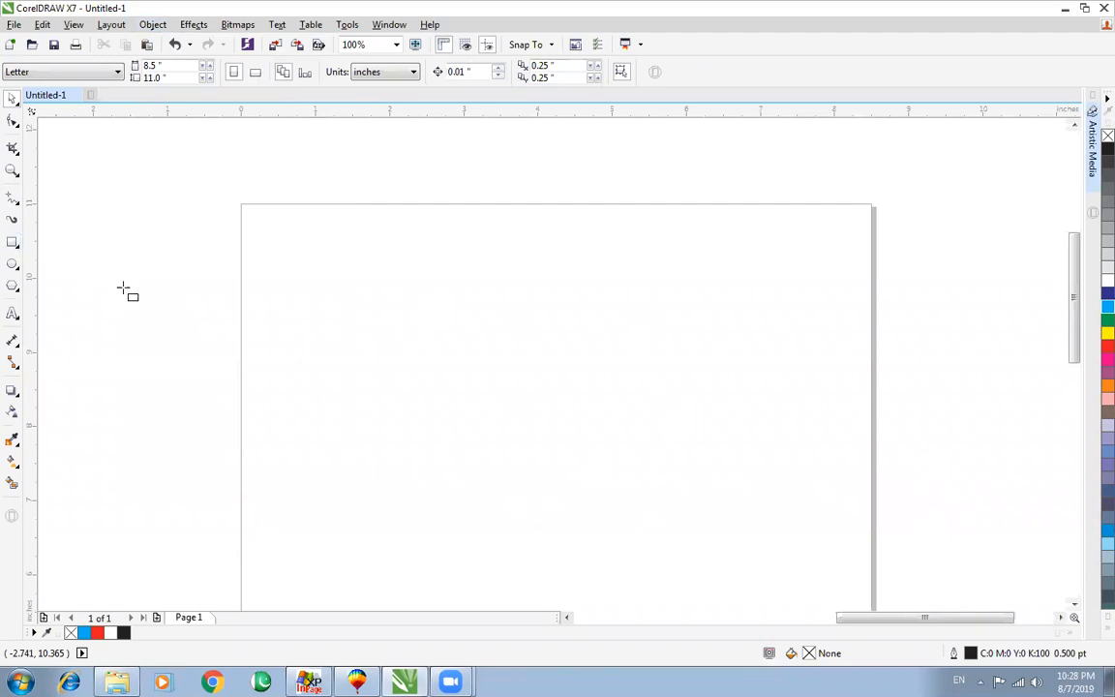
{"action": "left_click_drag", "start_coordinate": [335, 324], "coordinate": [732, 506]}
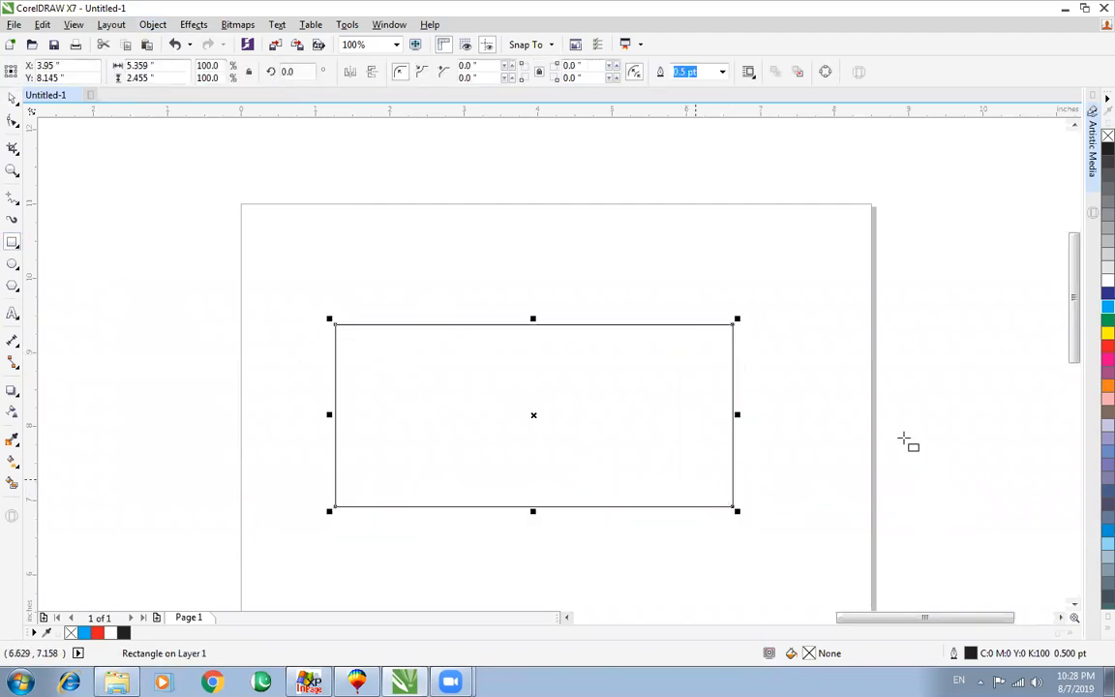
{"action": "left_click", "coordinate": [1106, 345]}
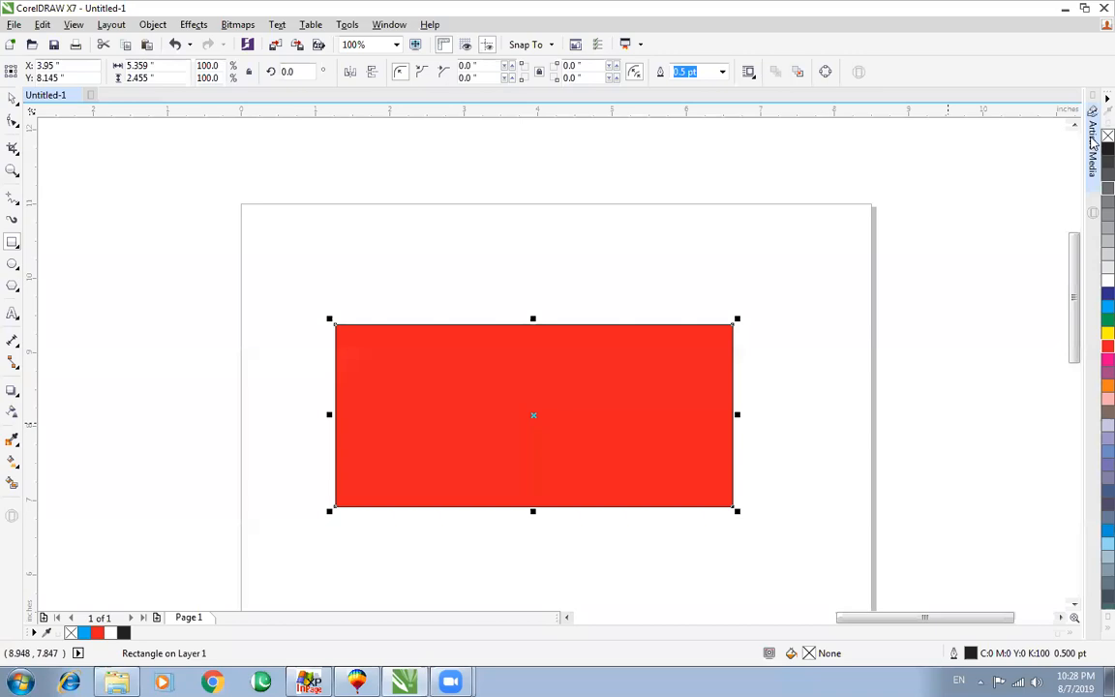
{"action": "right_click", "coordinate": [1106, 136]}
{"action": "key", "text": "space"}
Add the artistic text "PRINT MEDIA" and centre it horizontally and vertically on the red rectangle
{"action": "left_click", "coordinate": [13, 312]}
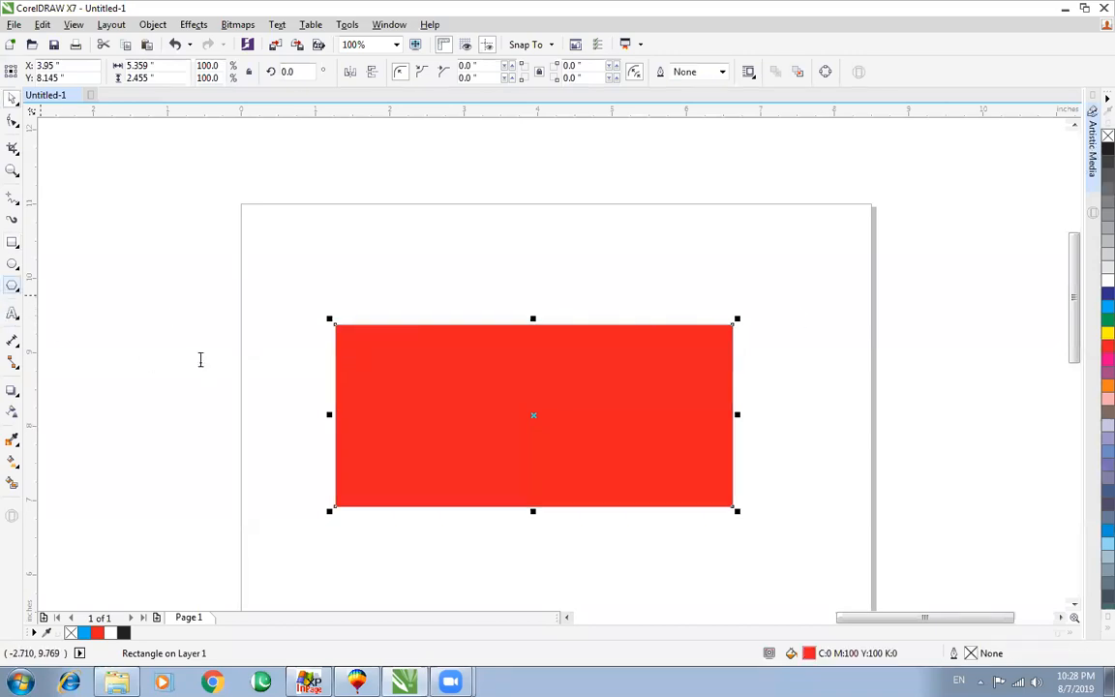
{"action": "left_click", "coordinate": [201, 358]}
{"action": "type", "text": "PRINT MEDIA"}
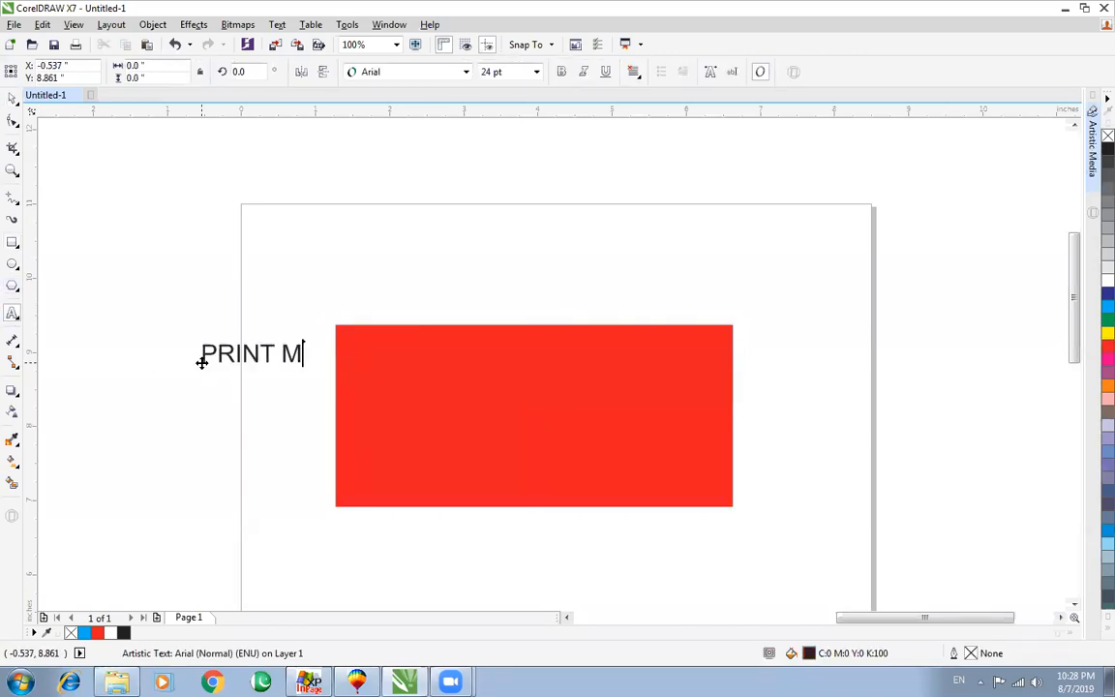
{"action": "key", "text": "ctrl+space"}
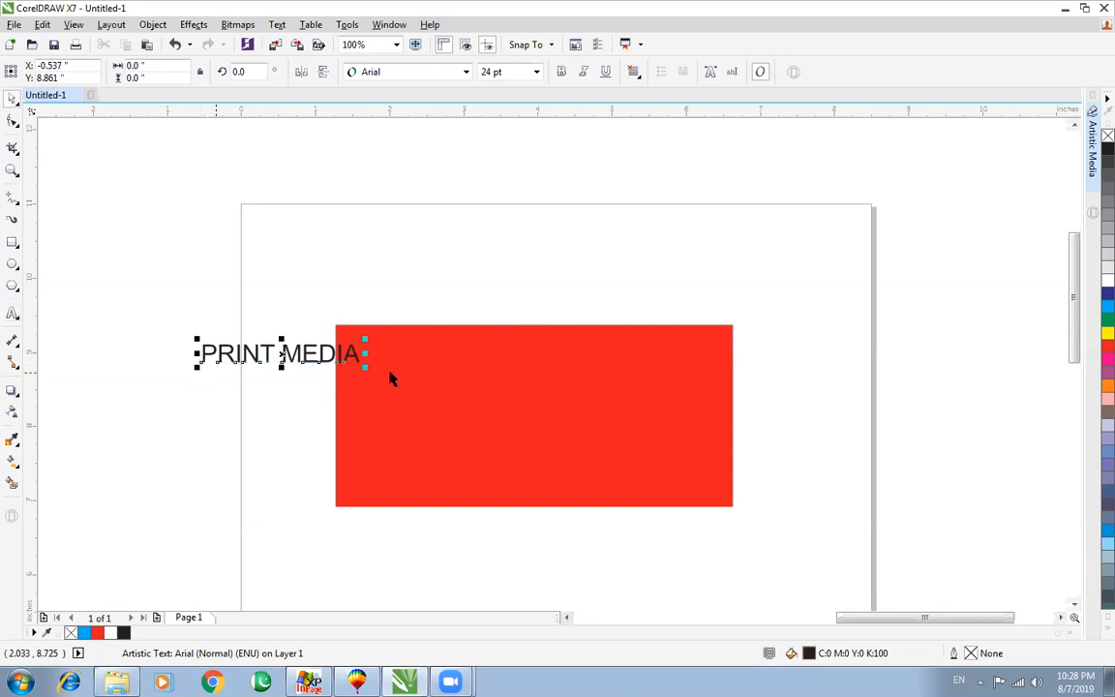
{"action": "left_click", "coordinate": [413, 370], "text": "shift"}
{"action": "key", "text": "c"}
{"action": "key", "text": "e"}
Enlarge the PRINT MEDIA text to about 54 pt, nearly spanning the rectangle, and make it bold
{"action": "left_click_drag", "start_coordinate": [375, 261], "coordinate": [696, 486]}
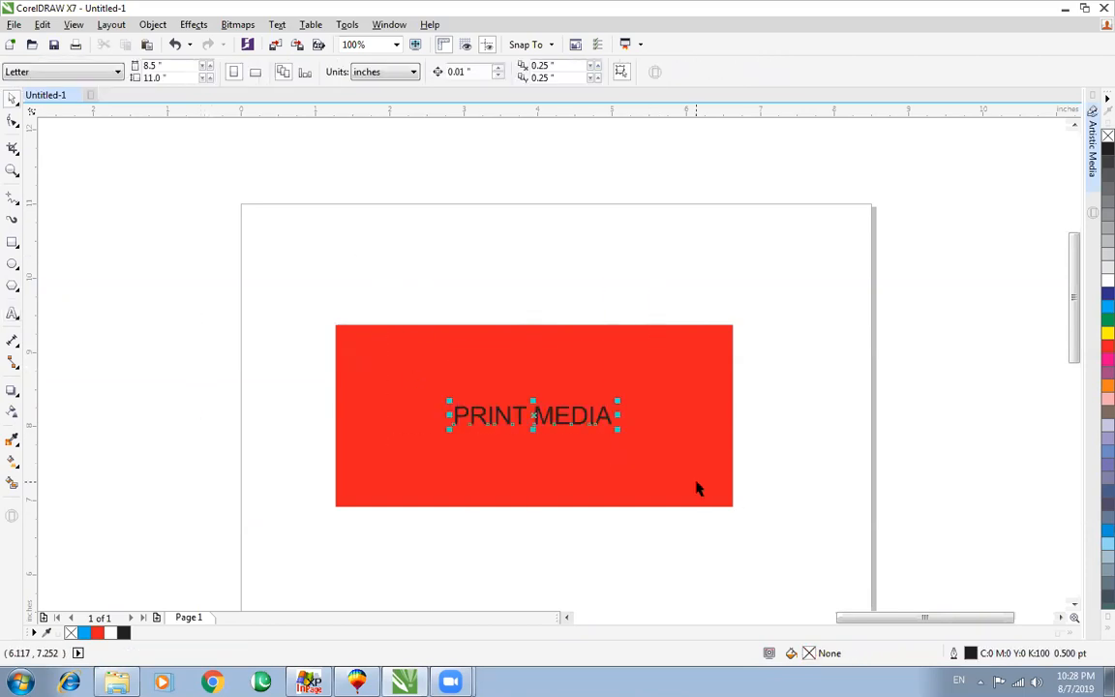
{"action": "left_click", "coordinate": [620, 437], "text": "shift"}
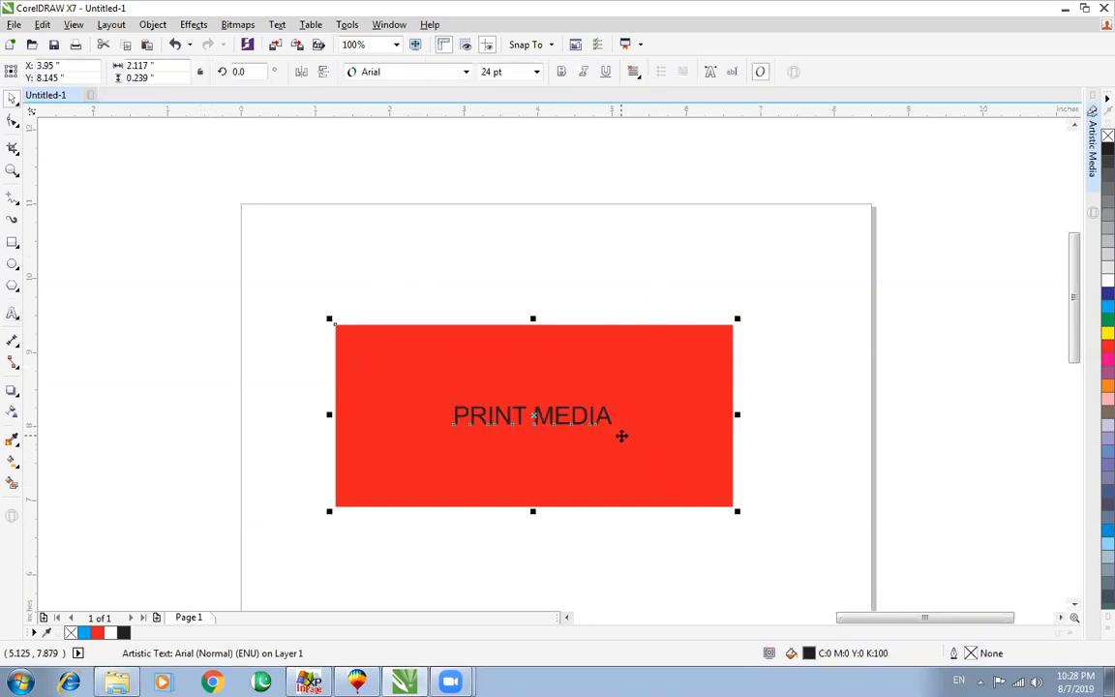
{"action": "left_click_drag", "start_coordinate": [407, 286], "coordinate": [648, 500]}
{"action": "left_click_drag", "start_coordinate": [611, 430], "coordinate": [722, 512]}
{"action": "left_click", "coordinate": [561, 72]}
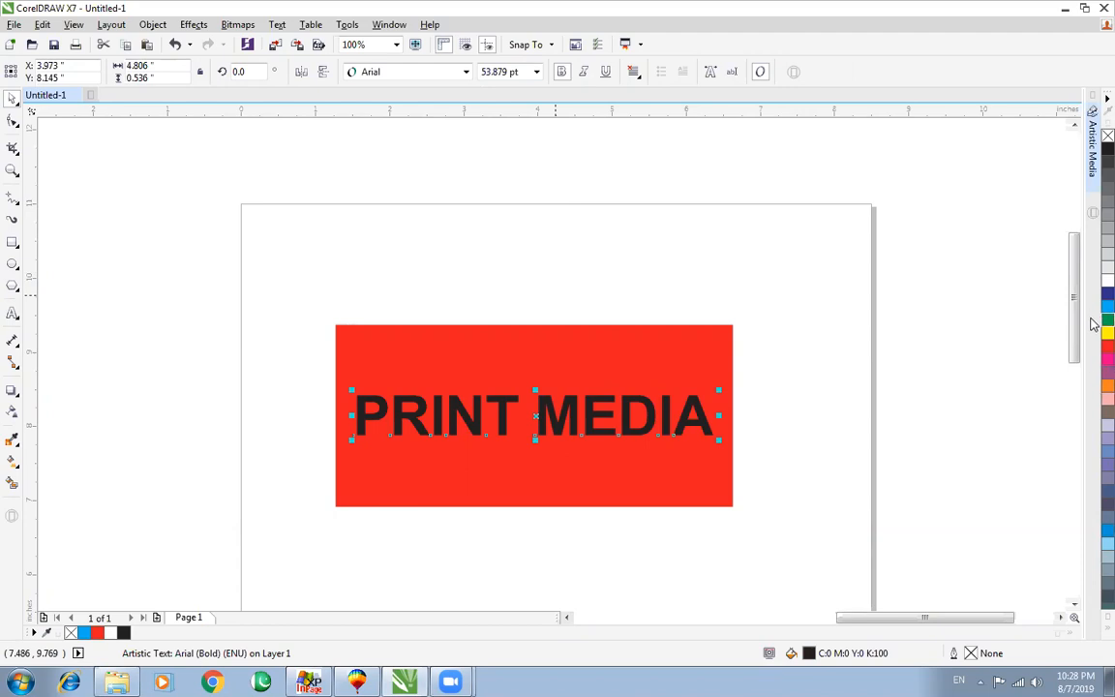
Fill the PRINT MEDIA text with cyan and give it a 4 pt, 10% black outline placed behind the fill
{"action": "left_click", "coordinate": [1107, 306]}
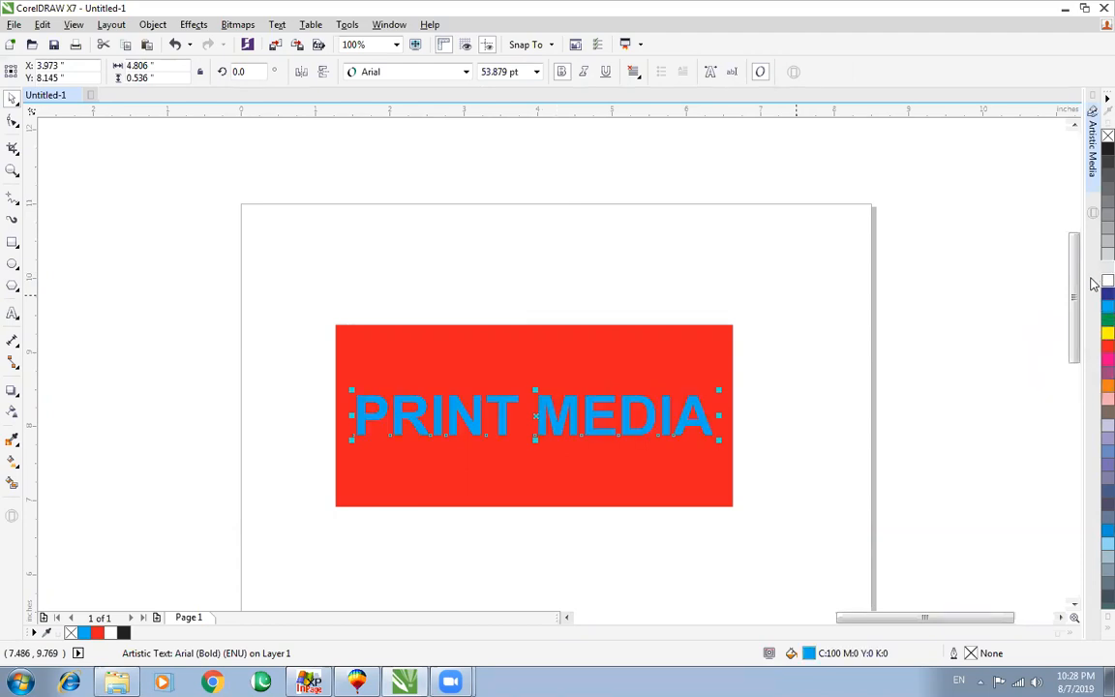
{"action": "right_click", "coordinate": [1105, 267]}
{"action": "key", "text": "F12"}
{"action": "left_click", "coordinate": [458, 239]}
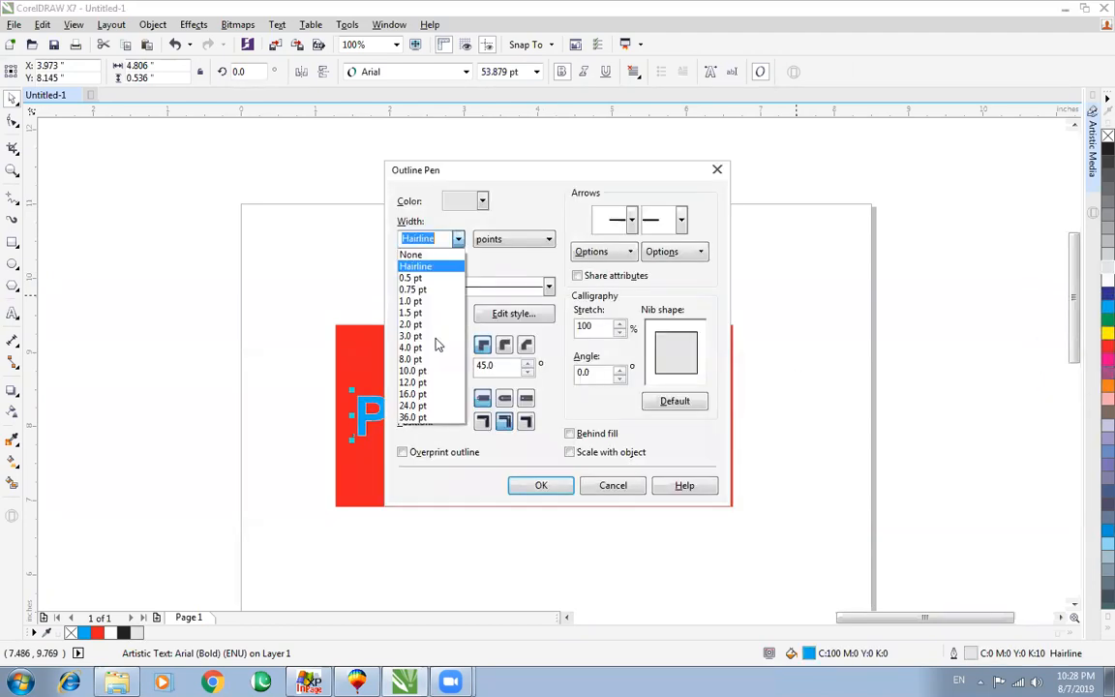
{"action": "left_click", "coordinate": [435, 346]}
{"action": "left_click", "coordinate": [570, 434]}
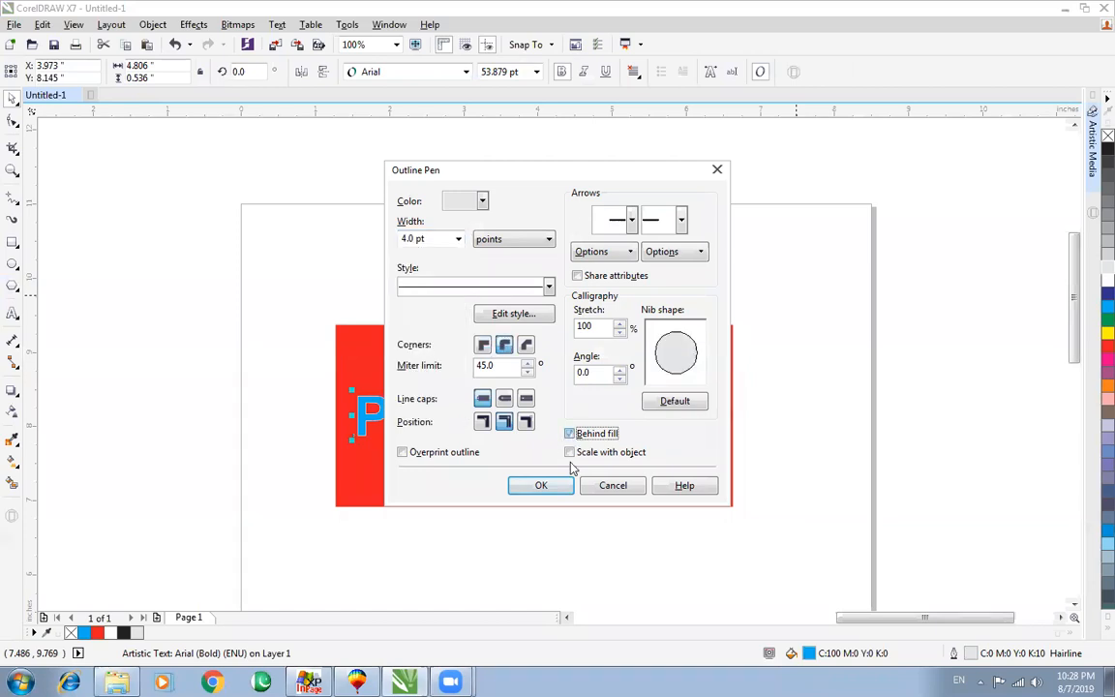
{"action": "left_click", "coordinate": [541, 485]}
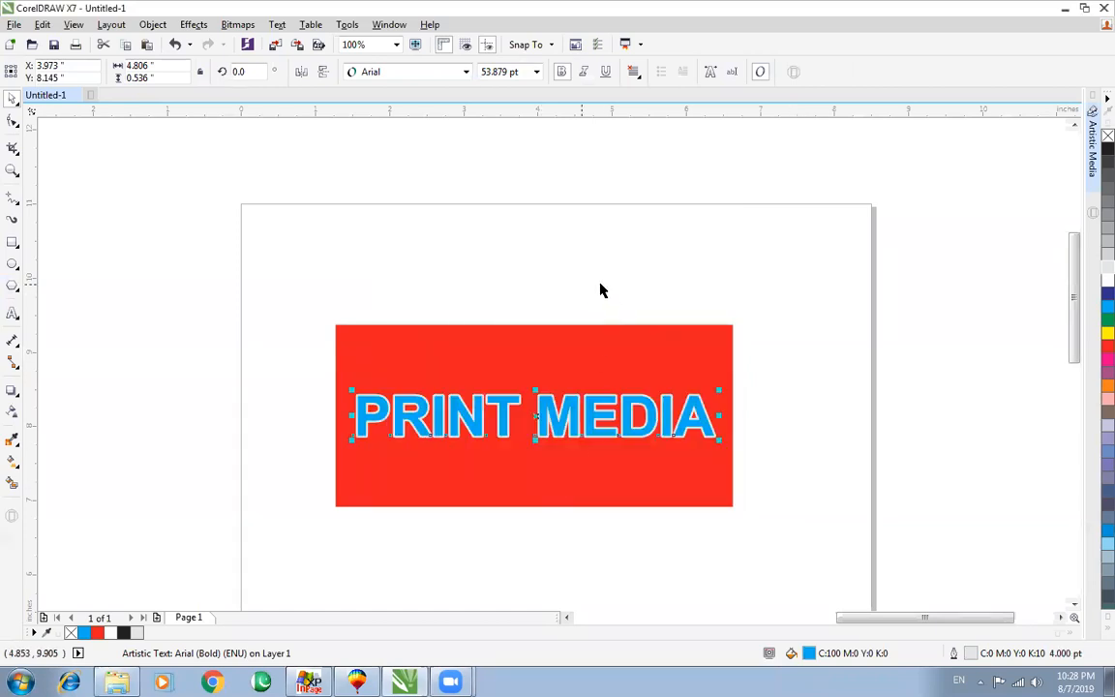
Apply a Soft edge bevel with a 0.1-inch offset distance to the PRINT MEDIA text
{"action": "left_click", "coordinate": [195, 25]}
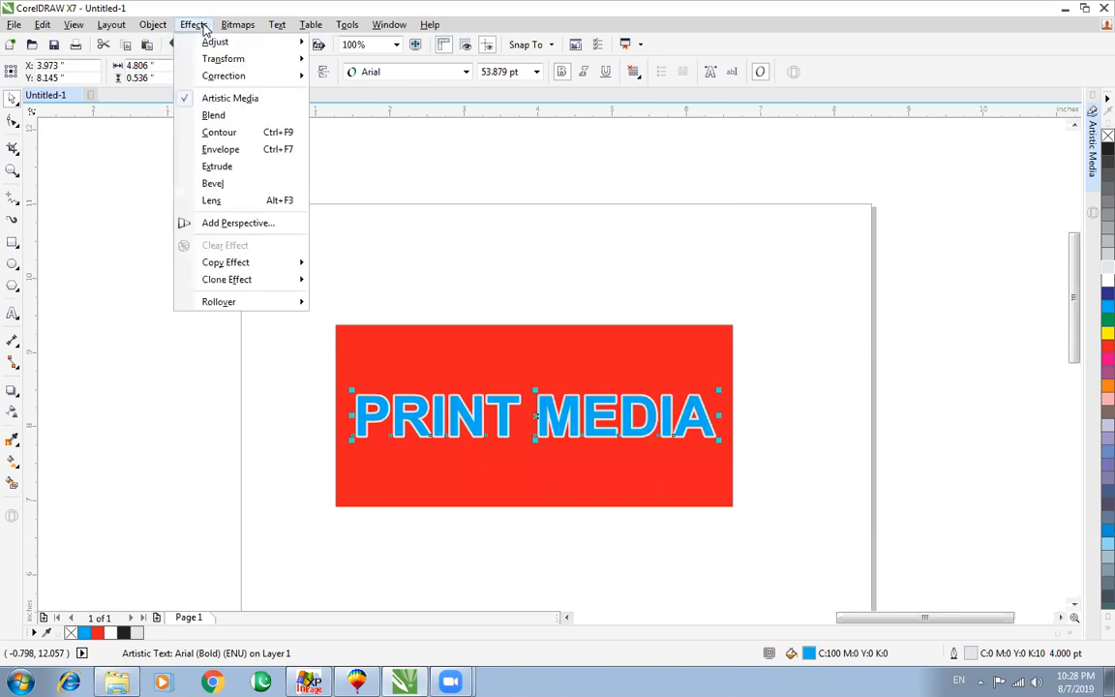
{"action": "left_click", "coordinate": [228, 187]}
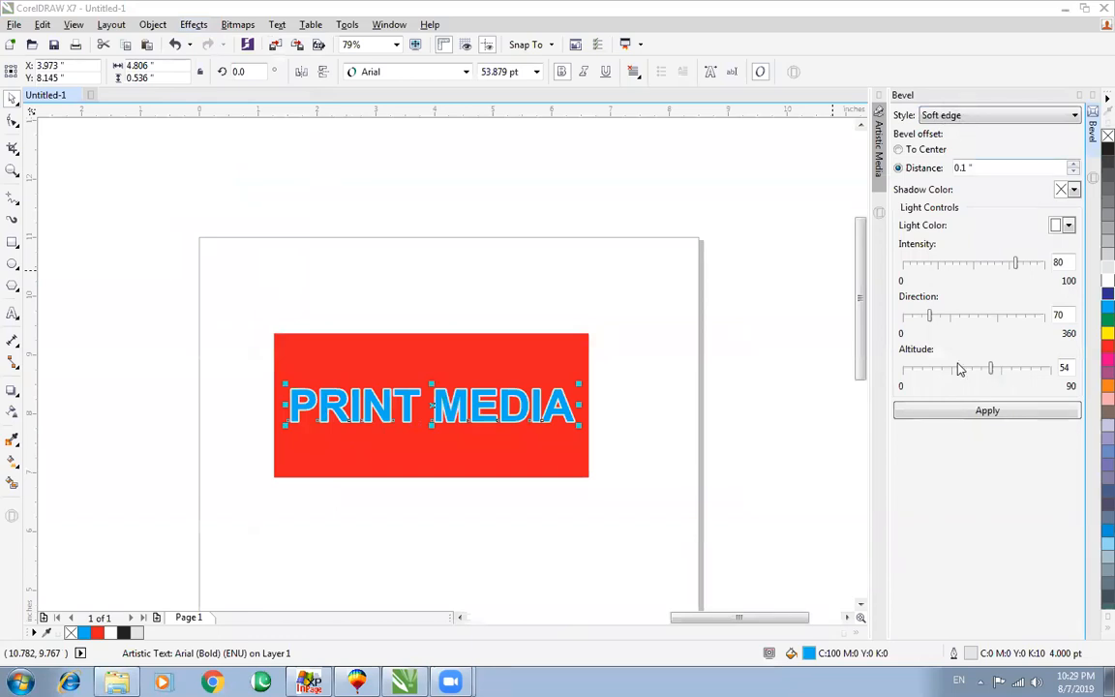
{"action": "left_click", "coordinate": [956, 416]}
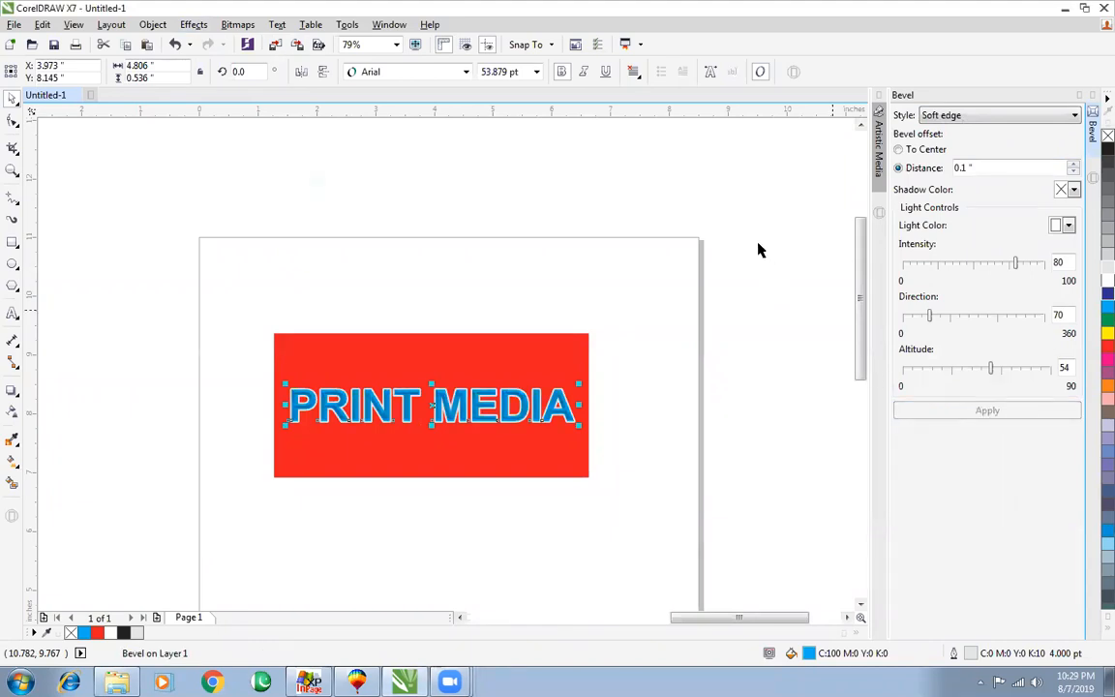
Reapply the text's bevel with an altitude of 82 and again with an altitude of 10
{"action": "left_click_drag", "start_coordinate": [417, 353], "coordinate": [644, 467]}
{"action": "scroll", "coordinate": [645, 467], "scroll_direction": "down", "scroll_amount": 1}
{"action": "key", "text": "F4"}
{"action": "key", "text": "F2"}
{"action": "left_click_drag", "start_coordinate": [654, 293], "coordinate": [843, 389]}
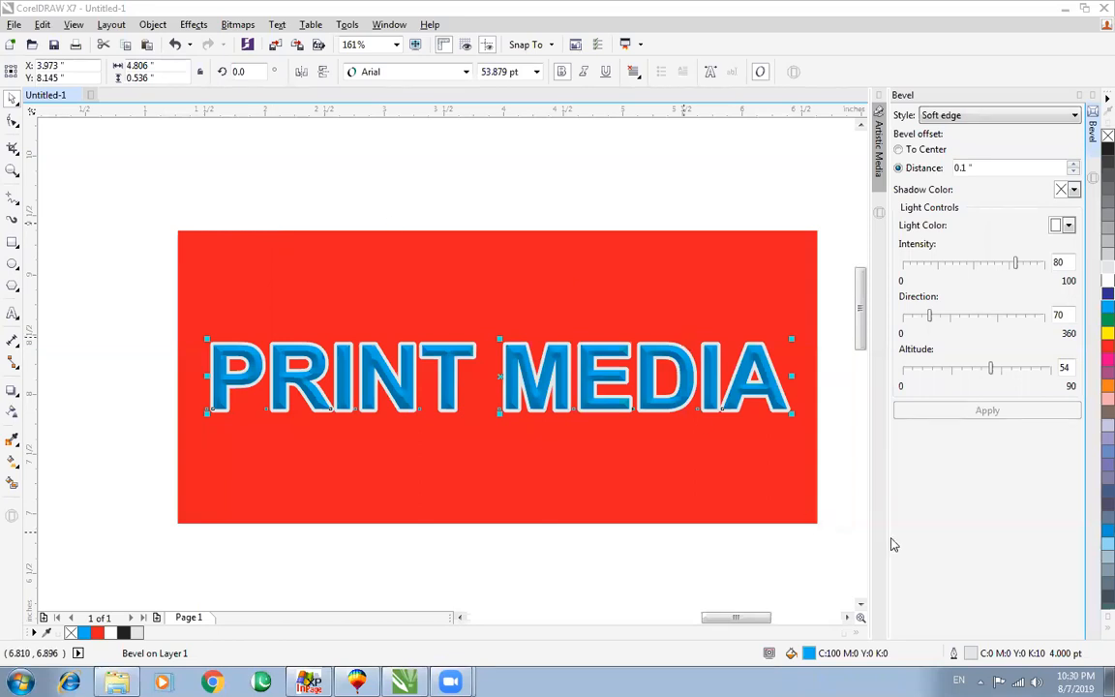
{"action": "mouse_move", "coordinate": [989, 370]}
{"action": "left_mouse_down"}
{"action": "mouse_move", "coordinate": [920, 368]}
{"action": "mouse_move", "coordinate": [1036, 368]}
{"action": "left_mouse_up"}
{"action": "left_click", "coordinate": [955, 412]}
{"action": "left_click", "coordinate": [923, 412]}
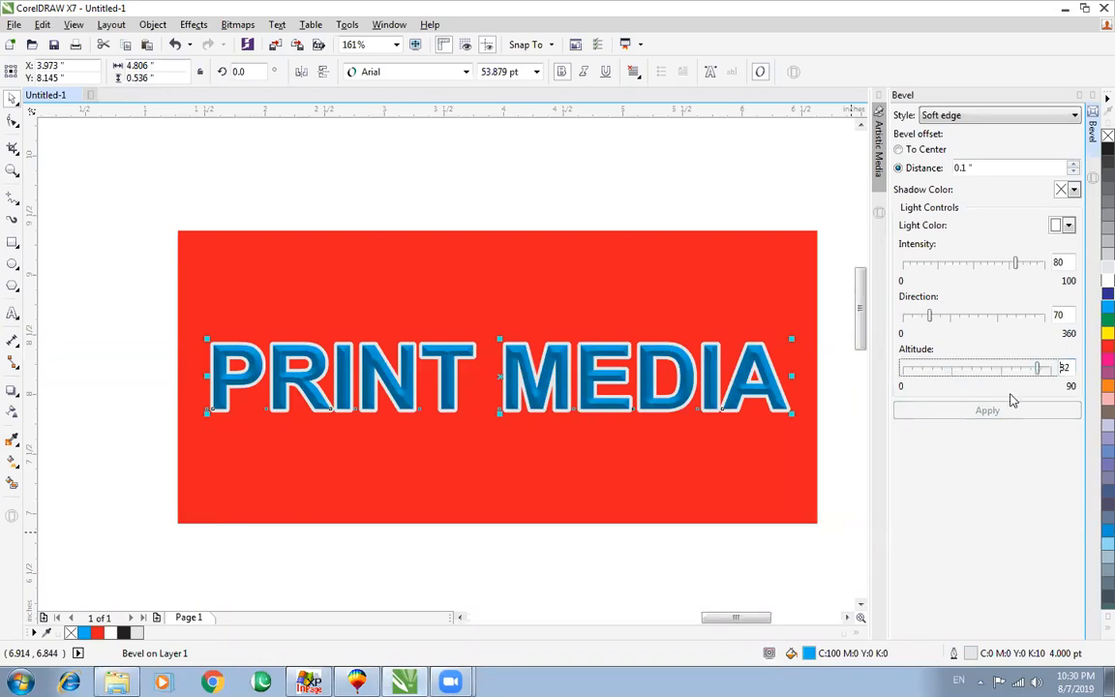
{"action": "left_click", "coordinate": [928, 411]}
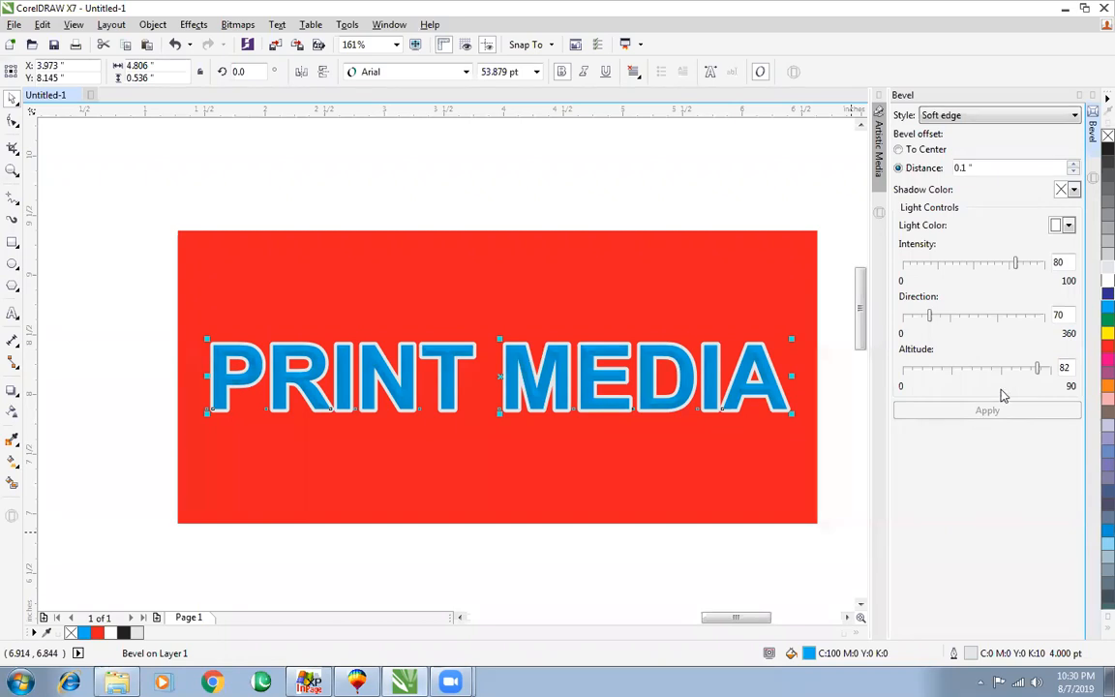
{"action": "left_click_drag", "start_coordinate": [1037, 371], "coordinate": [918, 371]}
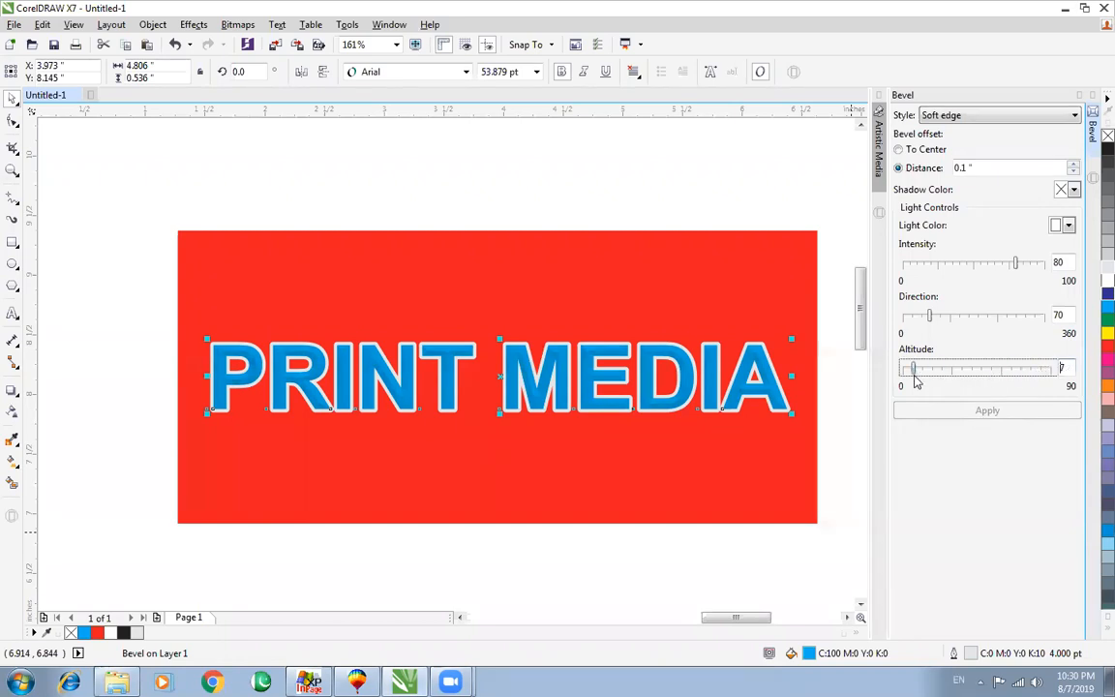
{"action": "left_click", "coordinate": [921, 415]}
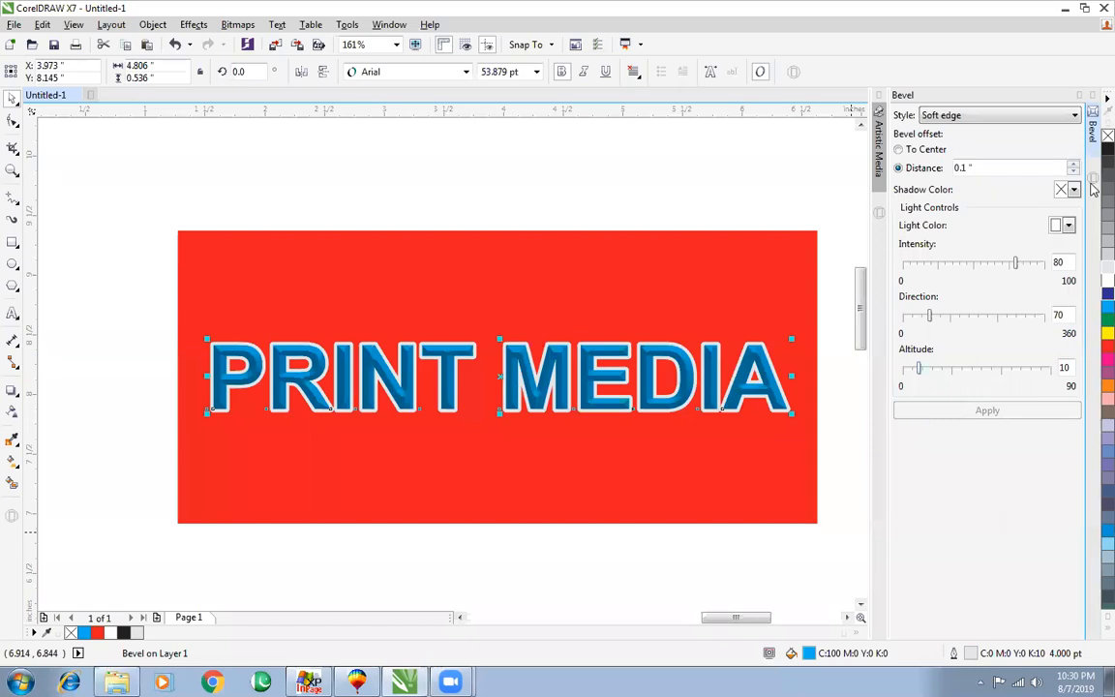
Restore the deleted Visting Card and Variety Jewellers JPG files from the Recycle Bin to the desktop
{"action": "left_click", "coordinate": [1065, 8]}
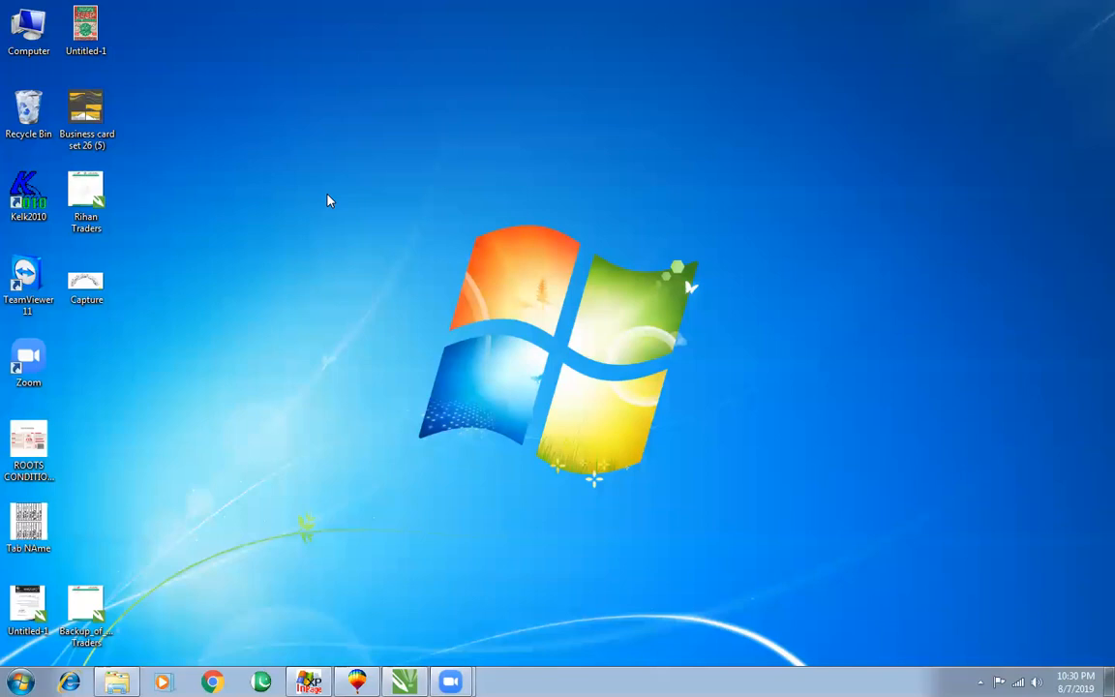
{"action": "double_click", "coordinate": [42, 124]}
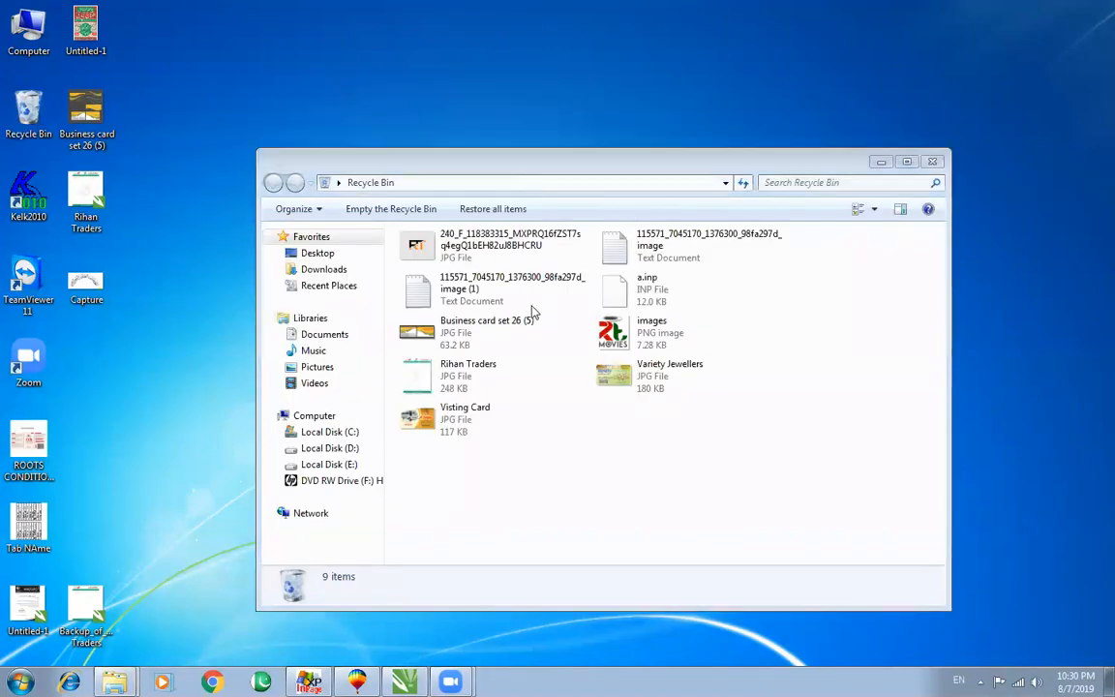
{"action": "double_click", "coordinate": [455, 428]}
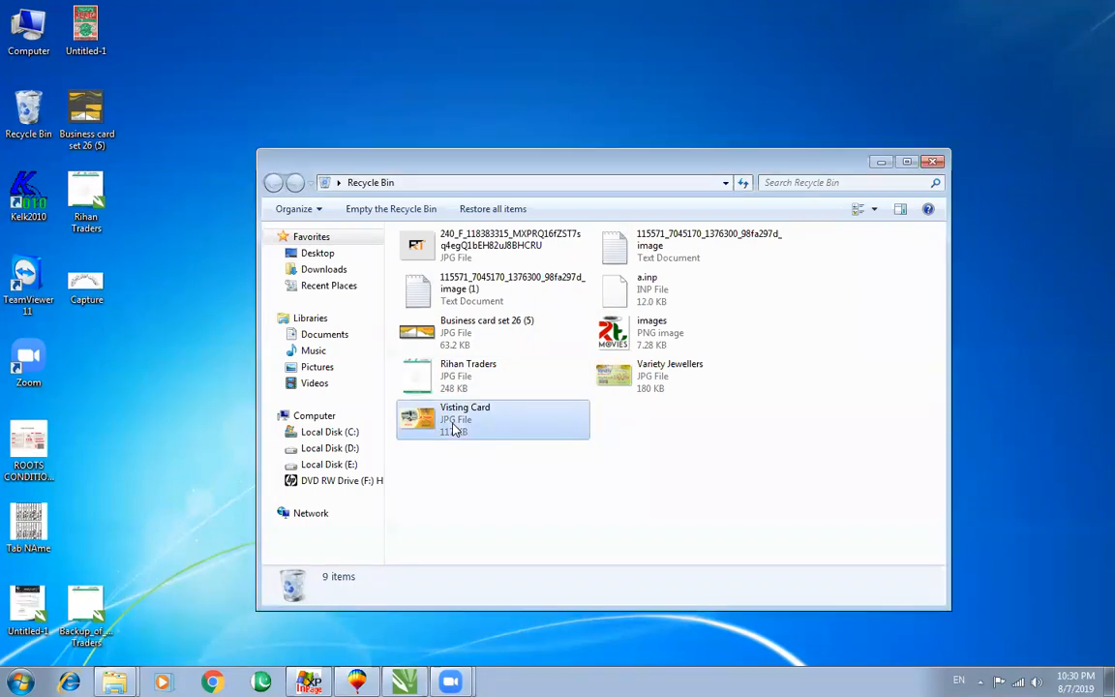
{"action": "left_click", "coordinate": [693, 607]}
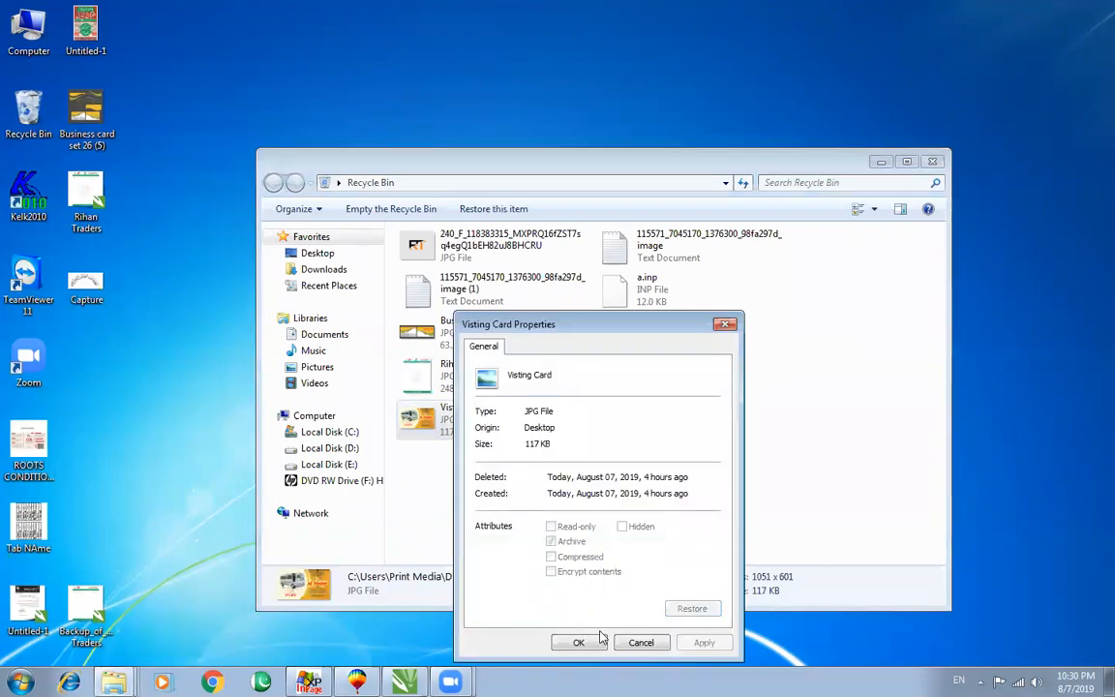
{"action": "left_click", "coordinate": [578, 642]}
{"action": "double_click", "coordinate": [613, 375]}
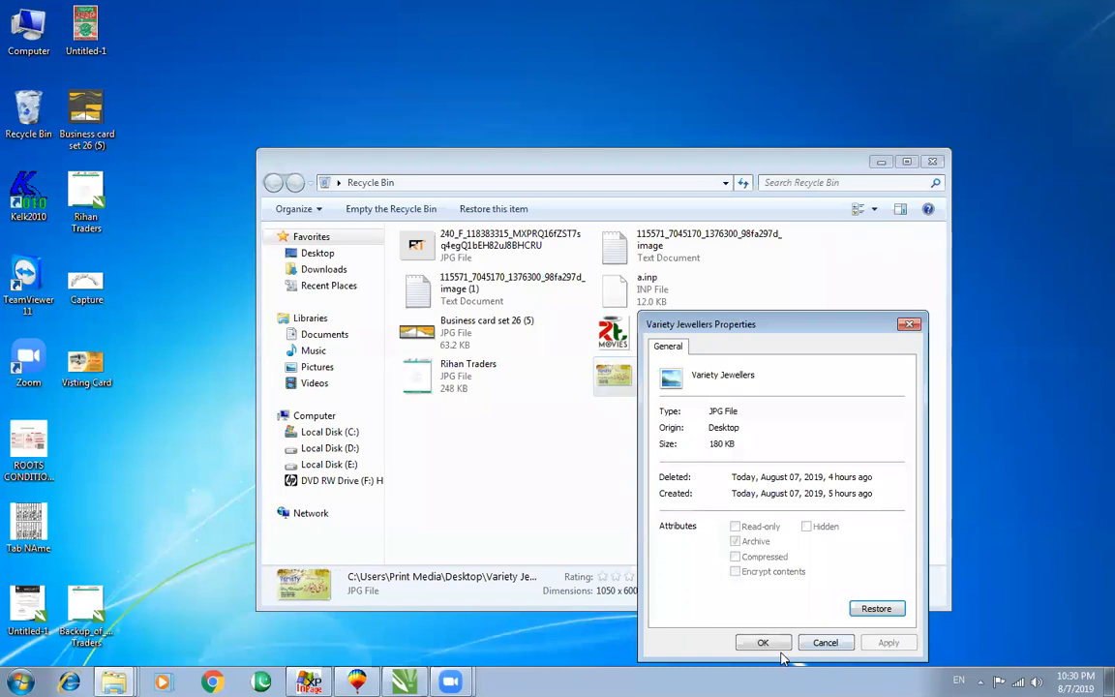
{"action": "left_click", "coordinate": [875, 608]}
{"action": "left_click", "coordinate": [766, 641]}
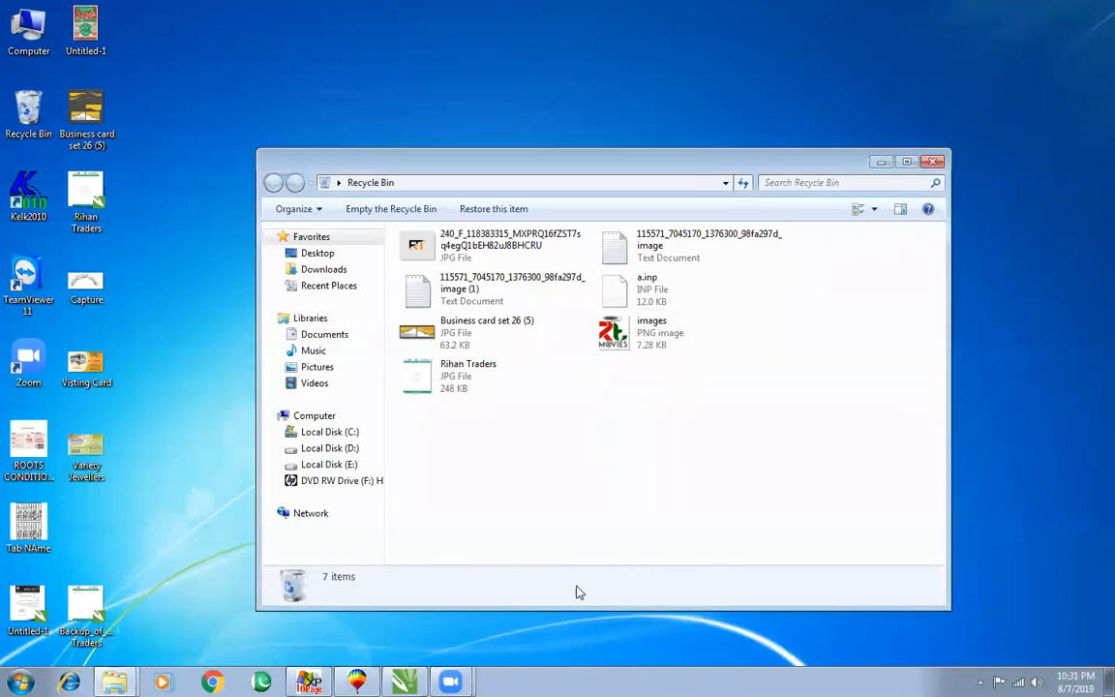
Put the Recycle Bin window away and view the restored Visting Card image in a maximized photo viewer
{"action": "left_click", "coordinate": [881, 163]}
{"action": "double_click", "coordinate": [85, 363]}
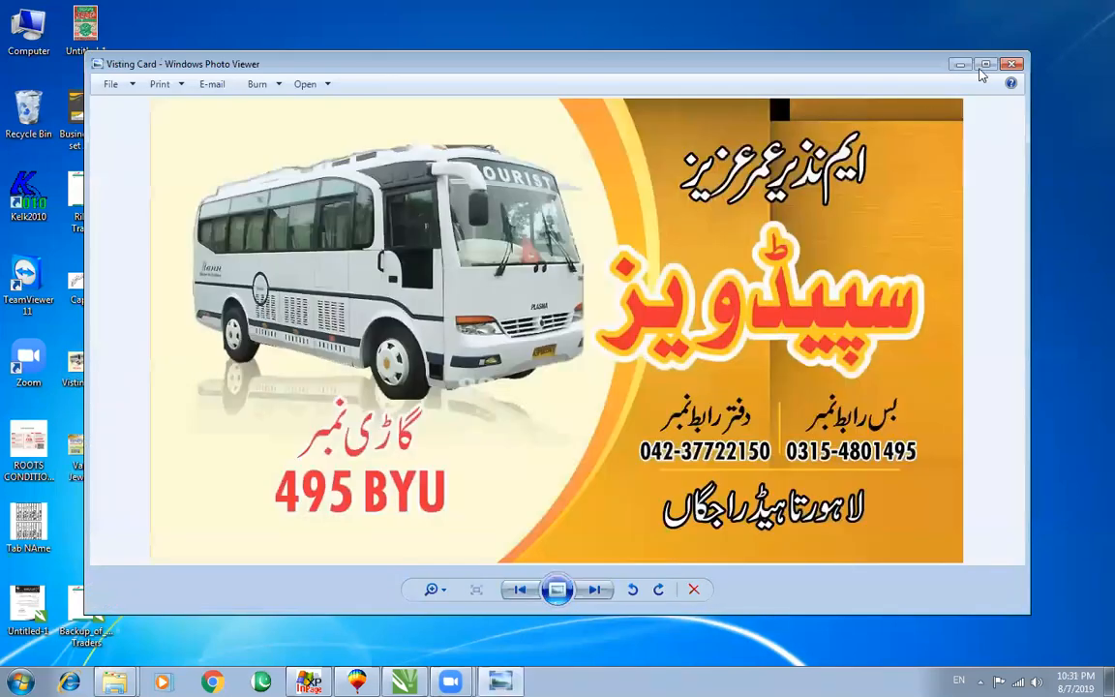
{"action": "double_click", "coordinate": [747, 70]}
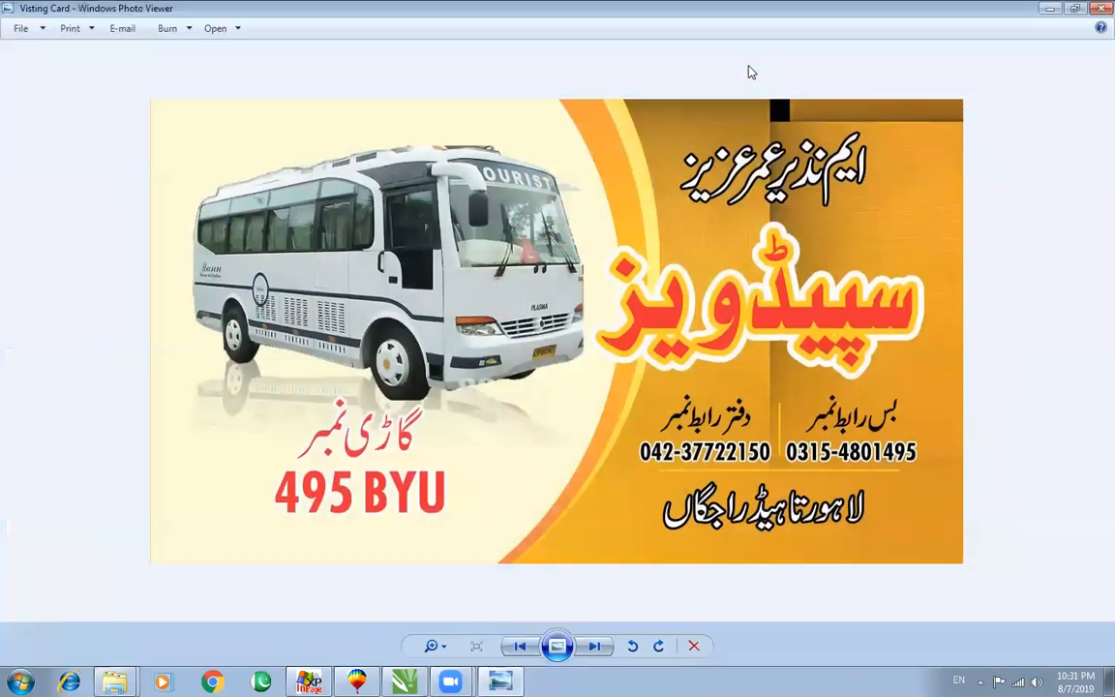
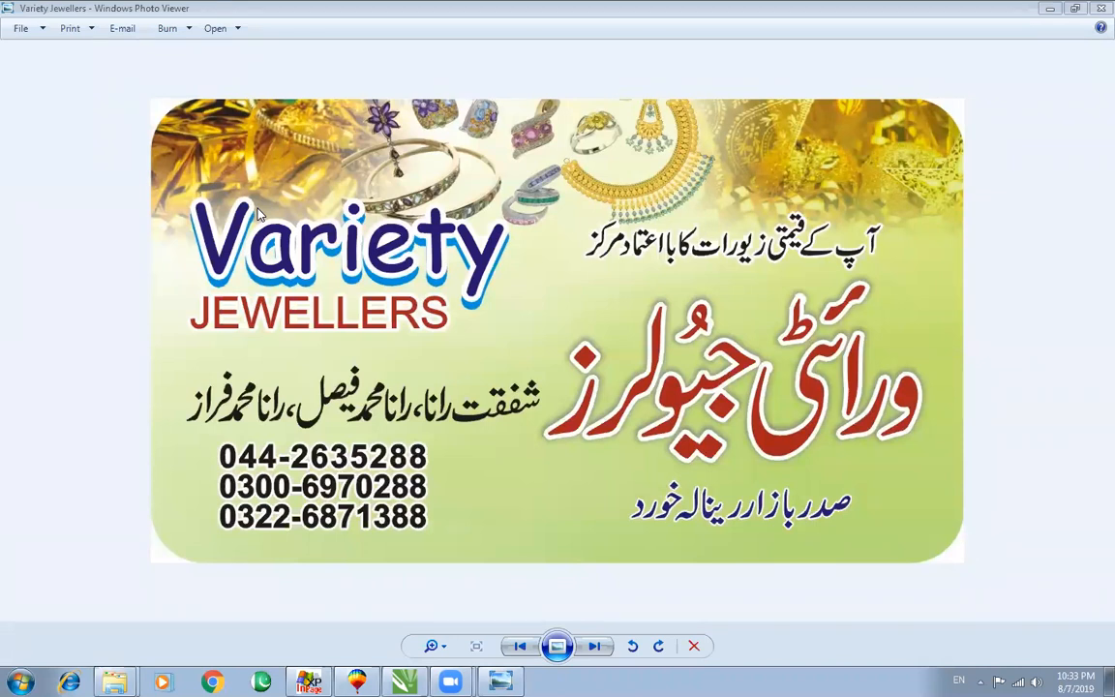
Switch to CorelDRAW 9 and, in a new document, draw a red rectangle about 4.07 by 2.26 inches without outline
{"action": "key", "text": "alt+Tab"}
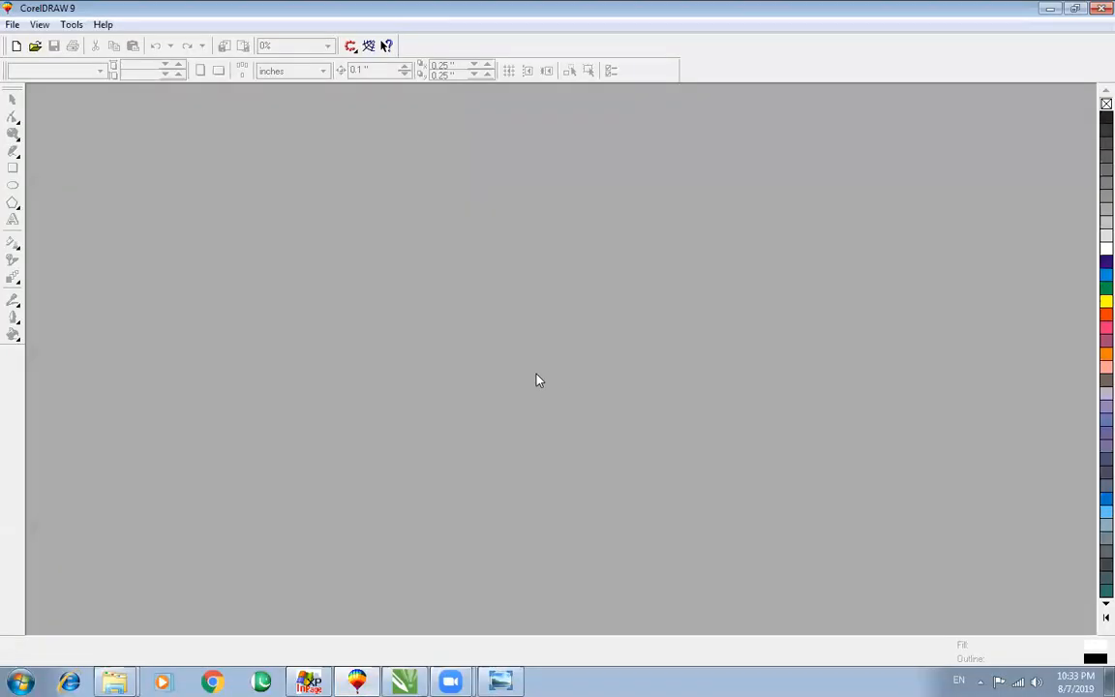
{"action": "key", "text": "ctrl+n"}
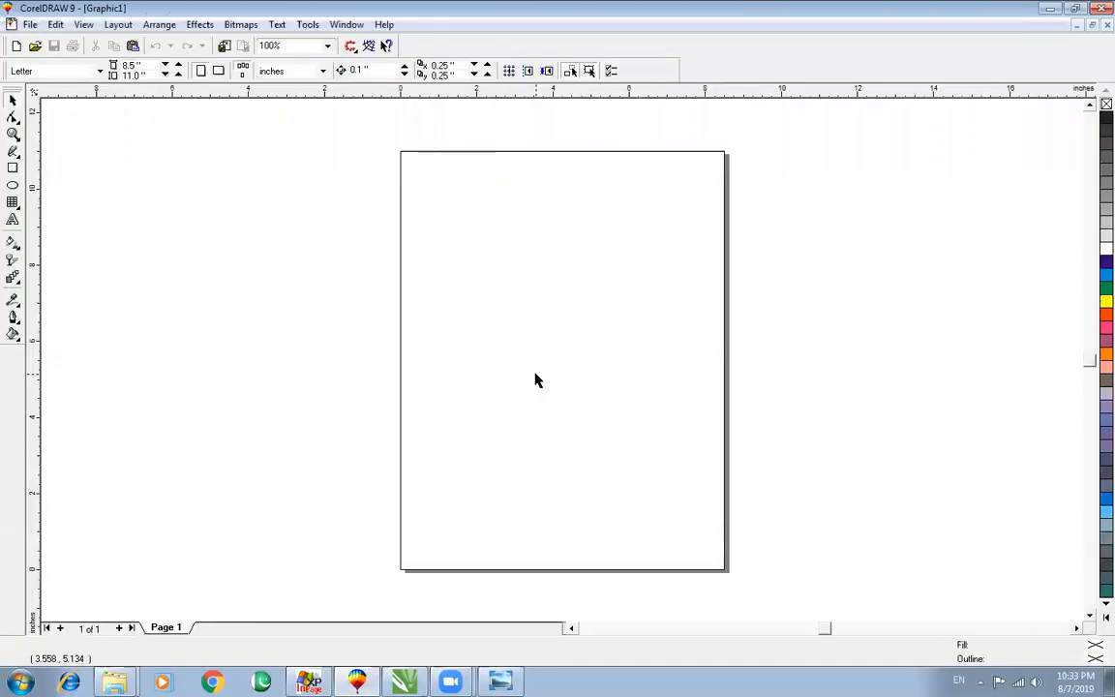
{"action": "left_click", "coordinate": [13, 167]}
{"action": "left_click_drag", "start_coordinate": [481, 275], "coordinate": [636, 361]}
{"action": "left_click", "coordinate": [1106, 313]}
{"action": "right_click", "coordinate": [1106, 104]}
{"action": "key", "text": "space"}
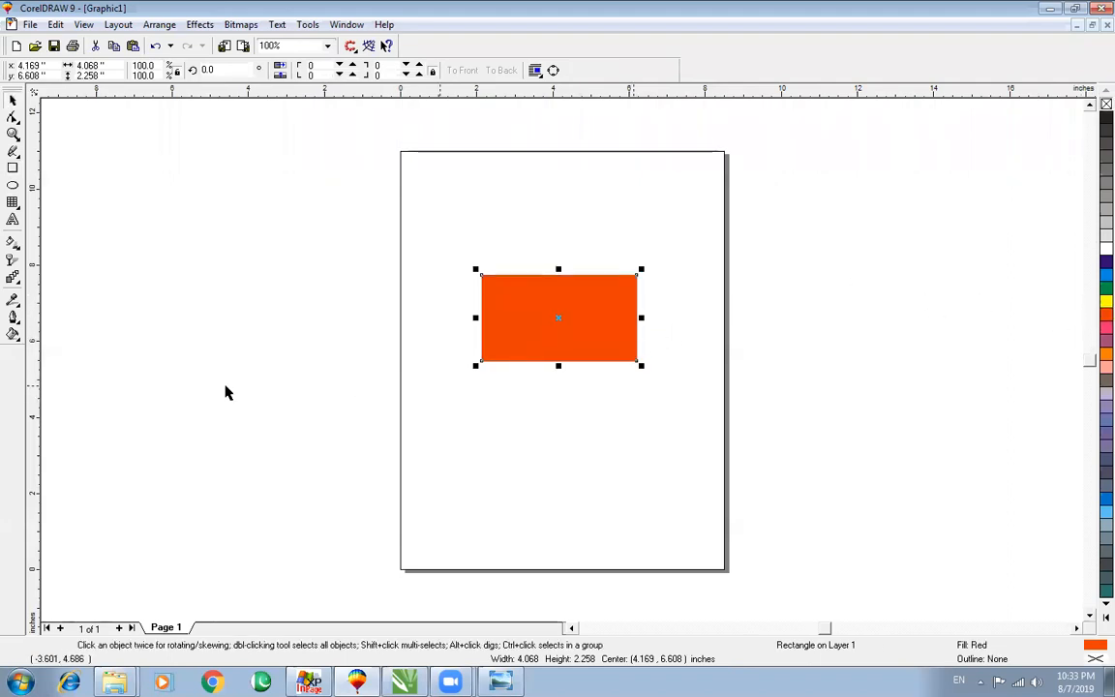
Add the artistic text "PRINT" and centre it horizontally and vertically on the red rectangle
{"action": "left_click", "coordinate": [12, 220]}
{"action": "left_click", "coordinate": [212, 427]}
{"action": "type", "text": "PRINT"}
{"action": "key", "text": "ctrl+space"}
{"action": "left_click_drag", "start_coordinate": [313, 387], "coordinate": [567, 314]}
{"action": "left_click", "coordinate": [611, 333], "text": "shift"}
{"action": "key", "text": "c"}
{"action": "key", "text": "e"}
Change the font of the PRINT text to Bauhaus Md BT
{"action": "left_click_drag", "start_coordinate": [698, 240], "coordinate": [492, 362]}
{"action": "left_click", "coordinate": [332, 70]}
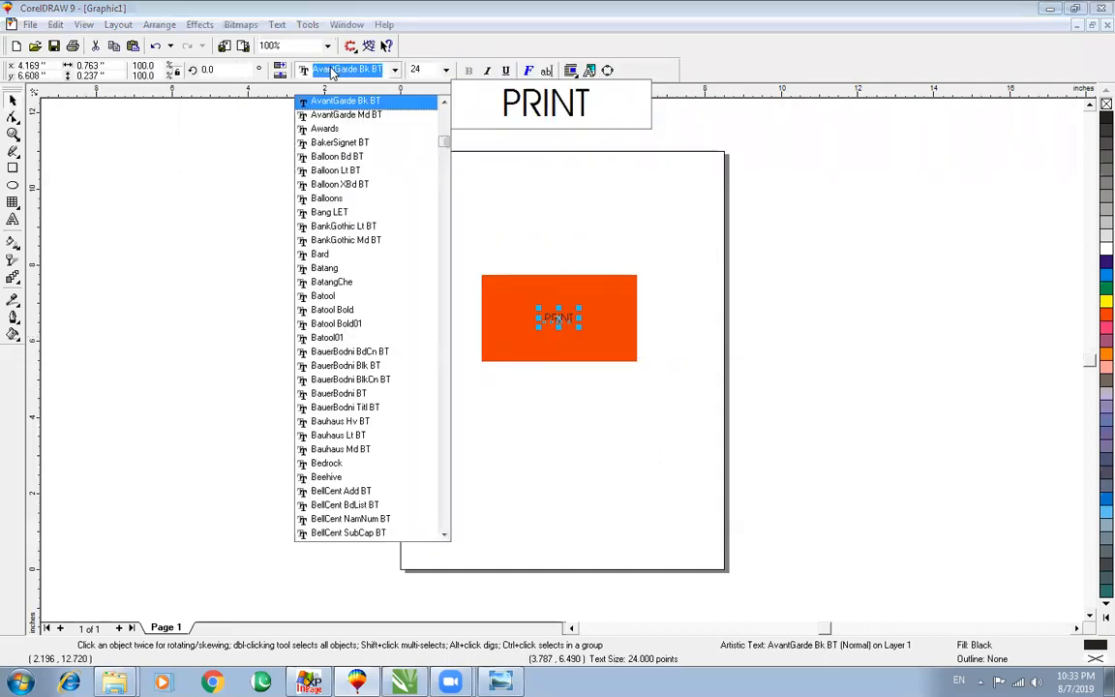
{"action": "left_click", "coordinate": [329, 449]}
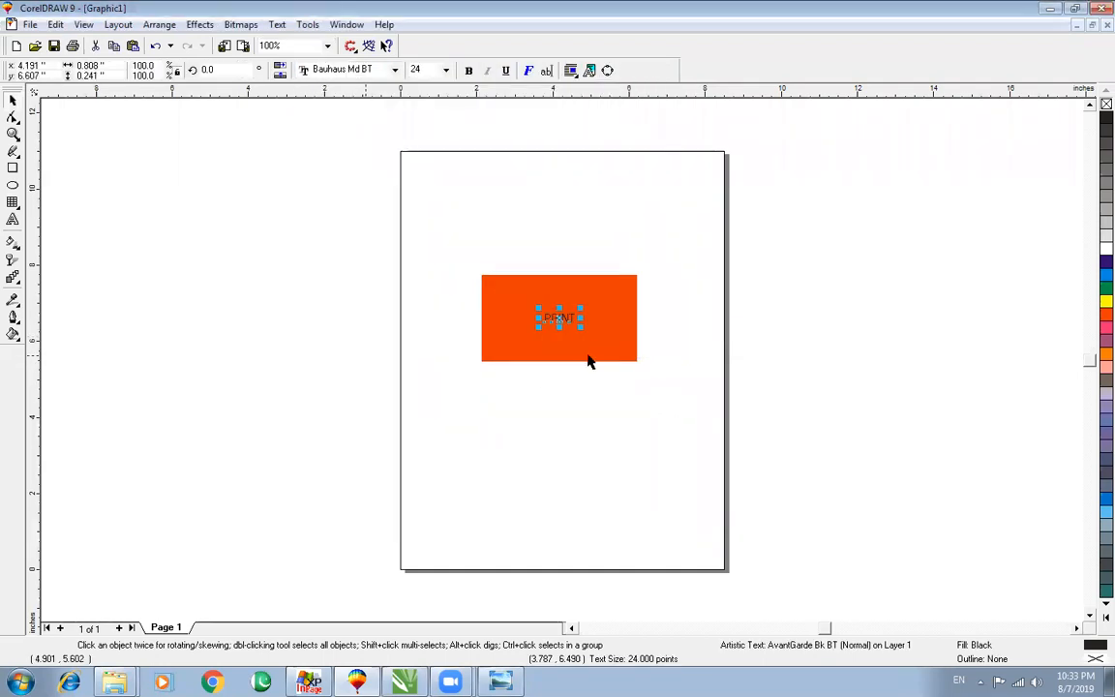
Enlarge the PRINT text about its centre to about 2.23 by 0.67 inches and give it a white outline
{"action": "left_click_drag", "start_coordinate": [581, 327], "coordinate": [622, 367]}
{"action": "right_click", "coordinate": [1104, 278]}
{"action": "key", "text": "F2"}
{"action": "left_click_drag", "start_coordinate": [458, 253], "coordinate": [788, 412]}
{"action": "right_click", "coordinate": [1104, 249]}
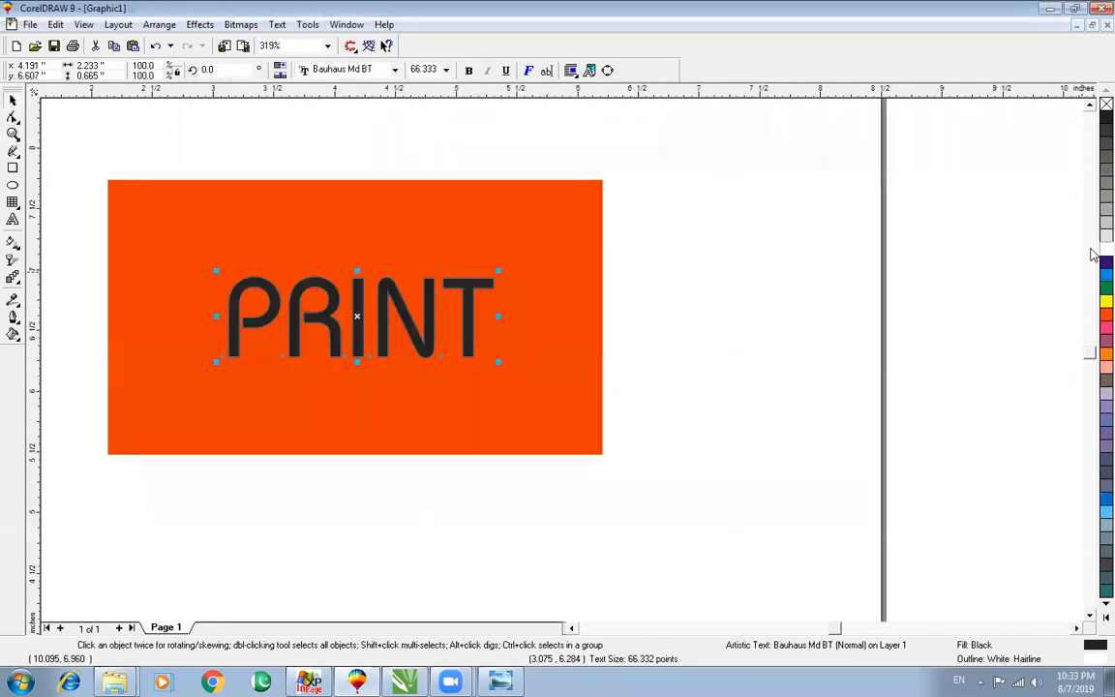
Set the PRINT text's outline to 2.5 points with rounded corners and line caps, placed behind the fill and scaling with the image
{"action": "key", "text": "F3"}
{"action": "key", "text": "F12"}
{"action": "double_click", "coordinate": [444, 256]}
{"action": "type", "text": "2.5"}
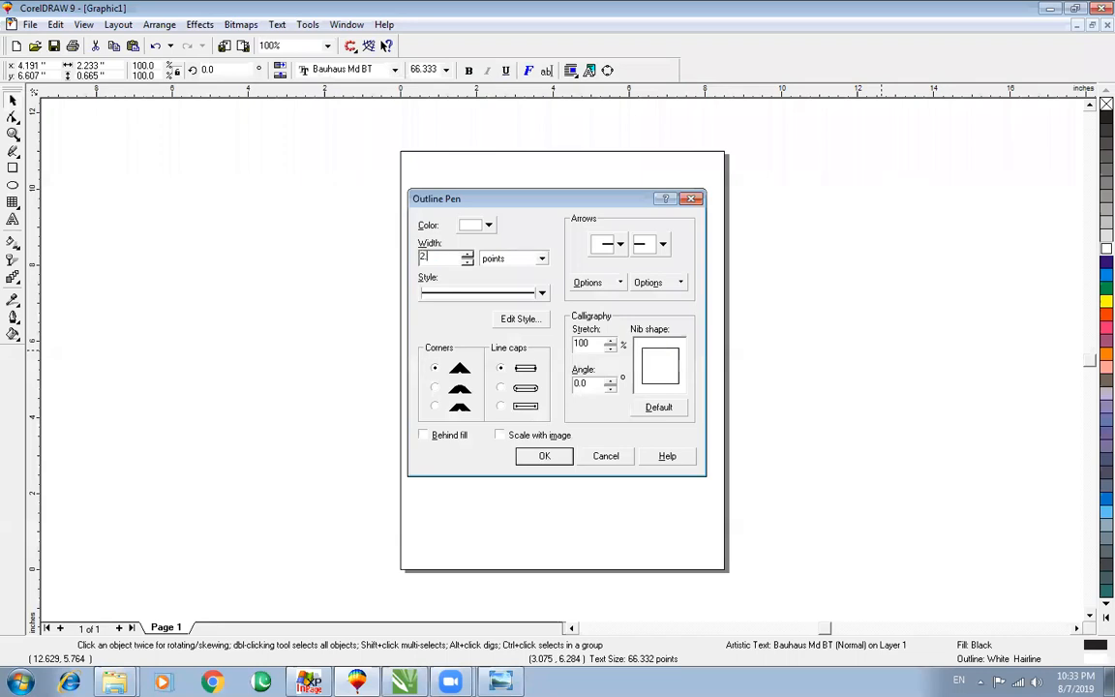
{"action": "left_click", "coordinate": [500, 387]}
{"action": "left_click", "coordinate": [435, 387]}
{"action": "left_click", "coordinate": [423, 435]}
{"action": "left_click", "coordinate": [499, 434]}
{"action": "left_click", "coordinate": [530, 457]}
Duplicate the PRINT text slightly above the original and colour the rear copy's outline and fill cyan
{"action": "left_click_drag", "start_coordinate": [475, 269], "coordinate": [714, 374]}
{"action": "left_click_drag", "start_coordinate": [568, 308], "coordinate": [568, 296]}
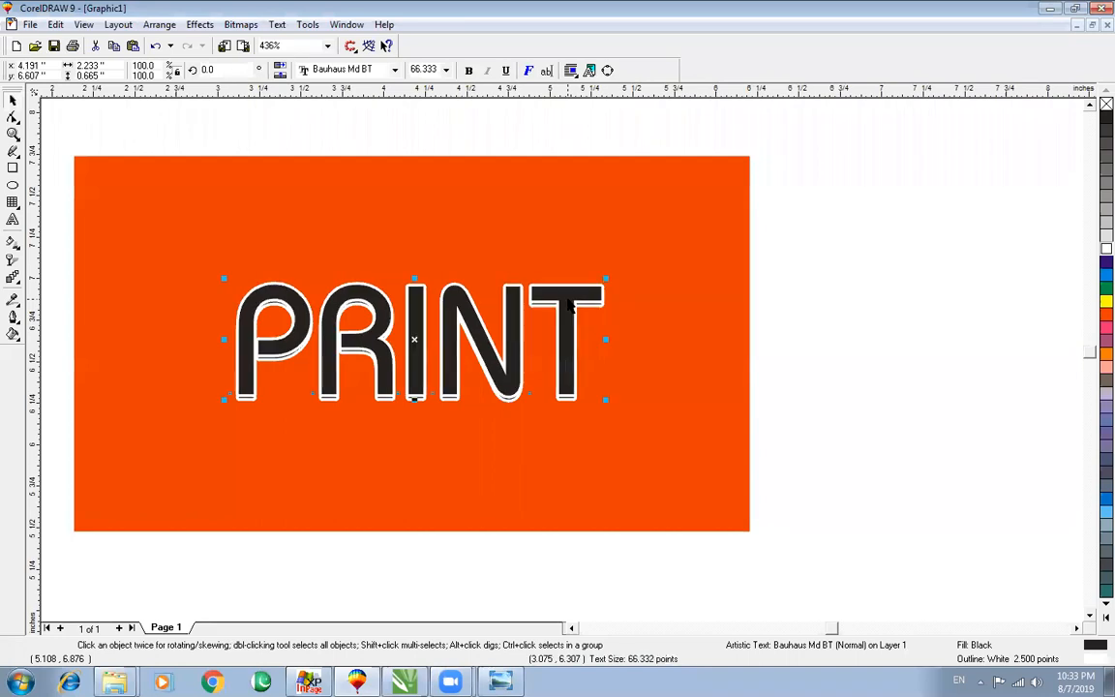
{"action": "left_click_drag", "start_coordinate": [565, 394], "coordinate": [565, 398]}
{"action": "right_click", "coordinate": [1104, 275]}
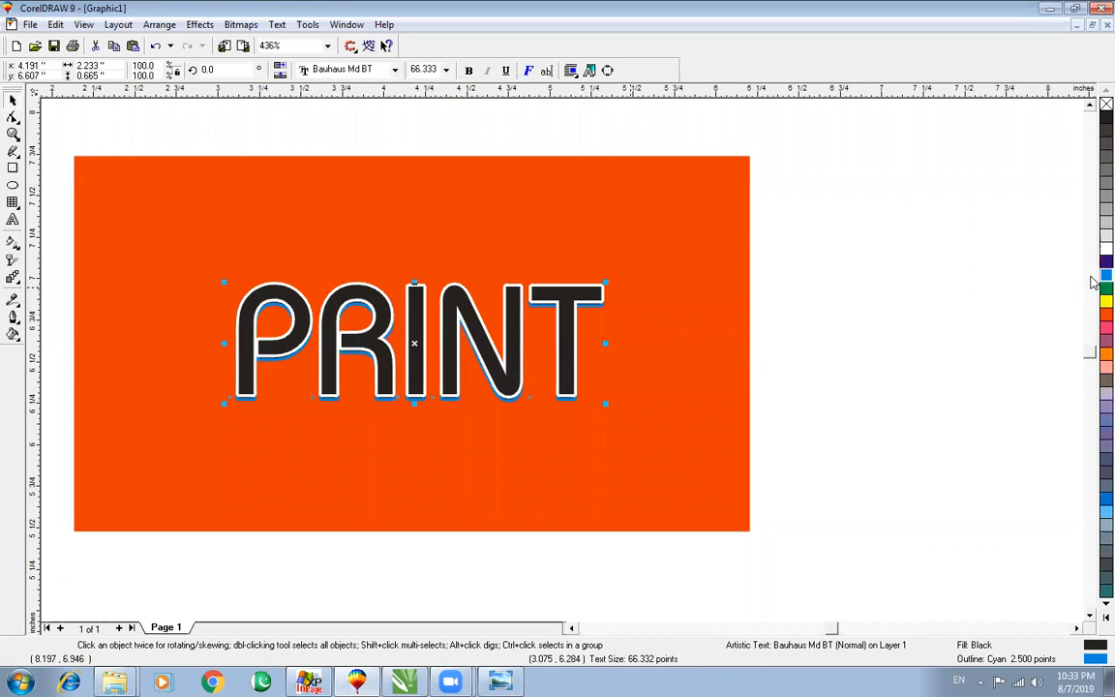
{"action": "left_click", "coordinate": [1104, 275]}
{"action": "left_click", "coordinate": [906, 400]}
Nudge the white-outlined front text slightly up and to the right of the cyan copy to deepen the raised effect
{"action": "key", "text": "F2"}
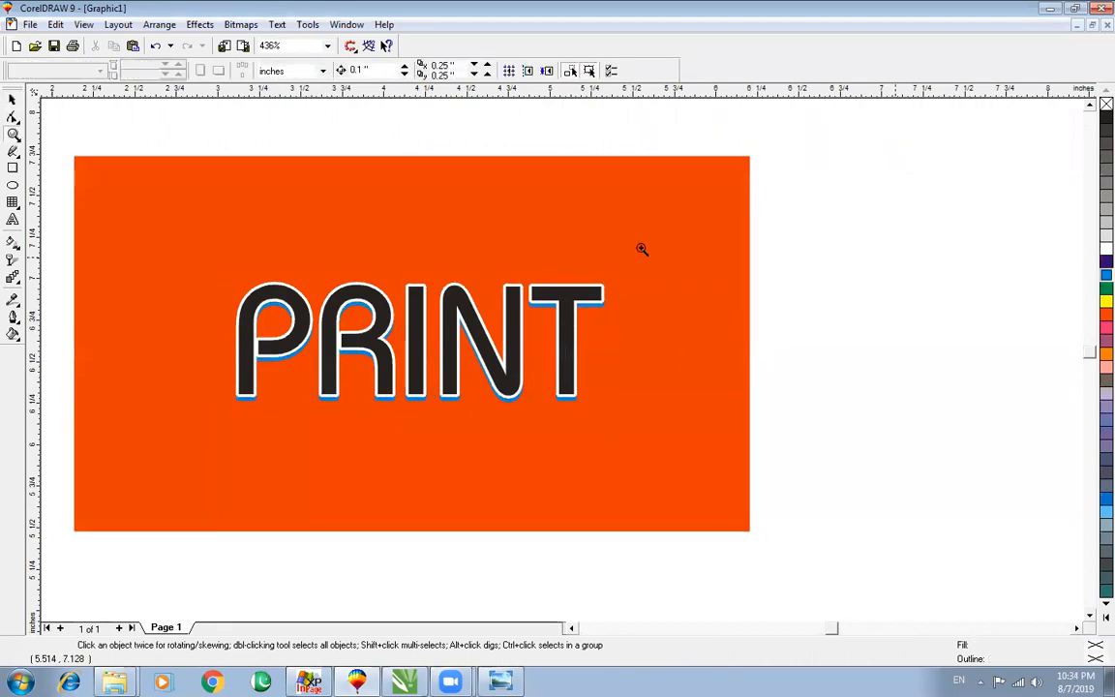
{"action": "left_click_drag", "start_coordinate": [639, 247], "coordinate": [499, 415]}
{"action": "left_click_drag", "start_coordinate": [554, 315], "coordinate": [556, 309]}
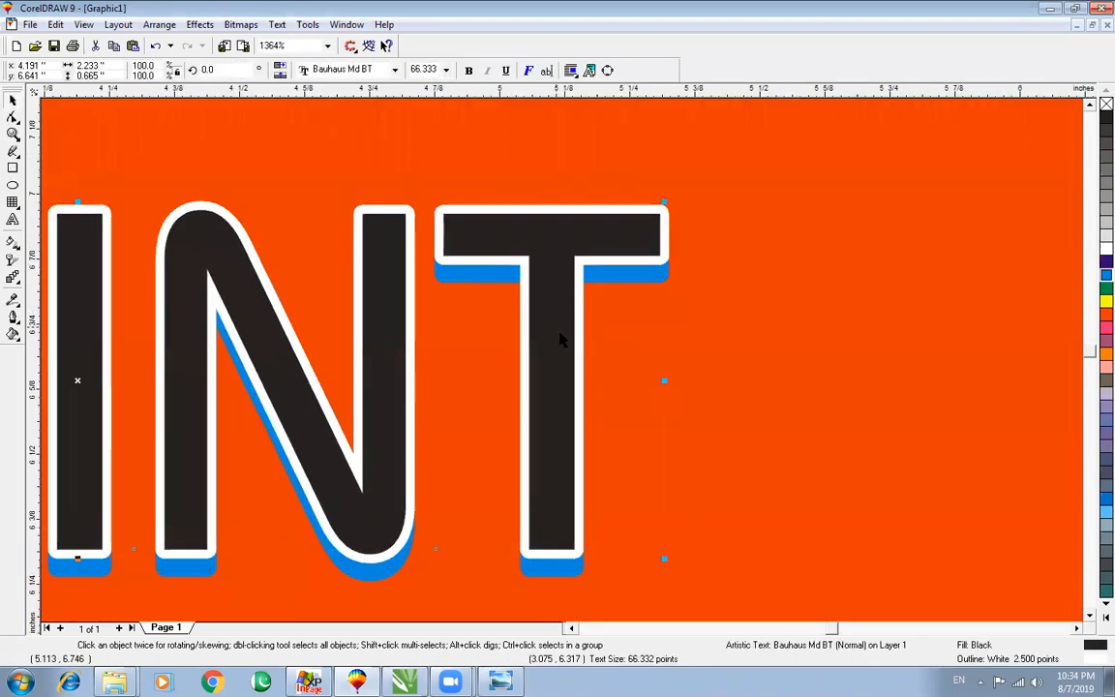
{"action": "key", "text": "Escape"}
{"action": "key", "text": "F3"}
{"action": "left_click", "coordinate": [567, 359]}
{"action": "left_click", "coordinate": [569, 365]}
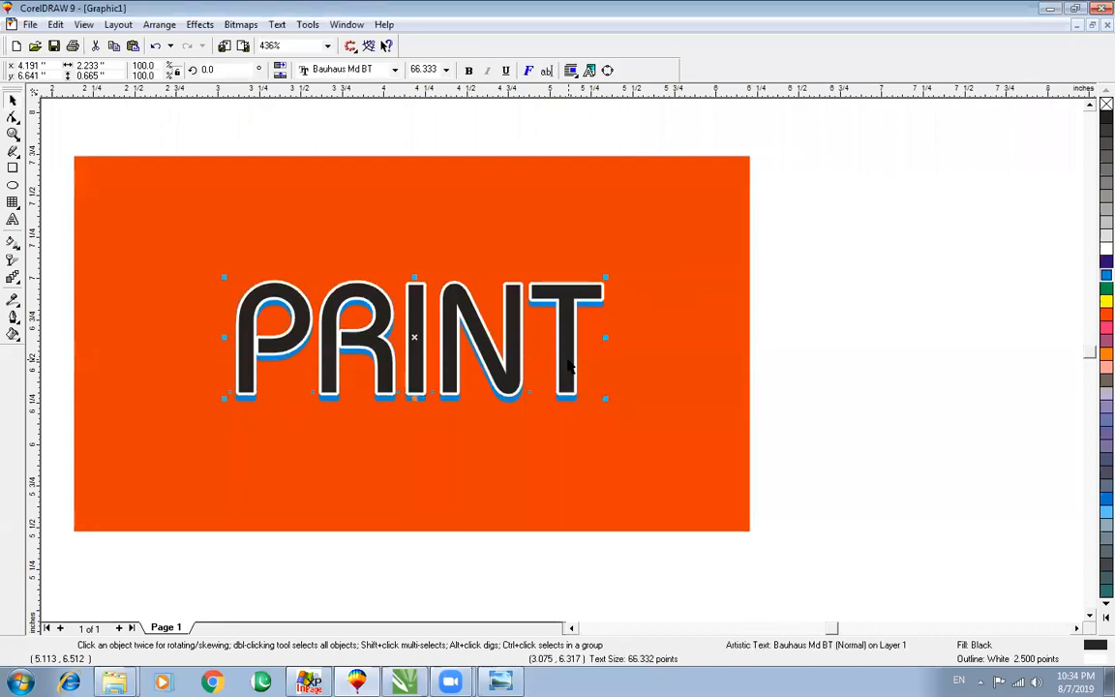
{"action": "left_click_drag", "start_coordinate": [568, 364], "coordinate": [574, 358]}
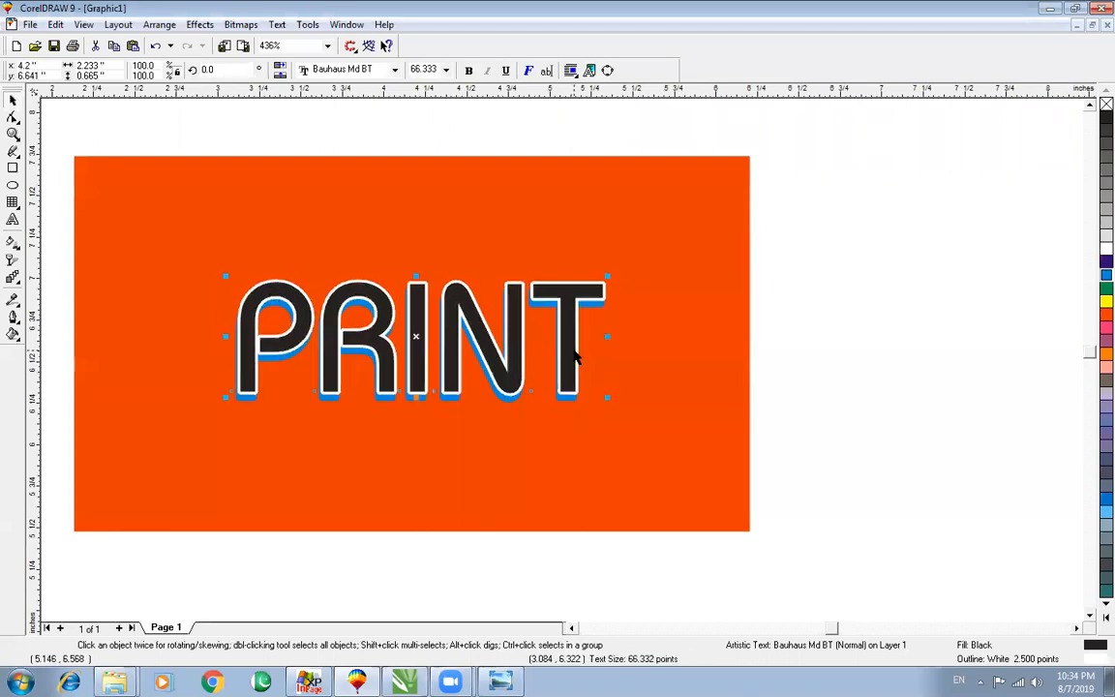
Try grey on the rear PRINT copy, with a 60% black outline and a 50% black fill
{"action": "left_click", "coordinate": [571, 403]}
{"action": "left_click", "coordinate": [571, 403]}
{"action": "right_click", "coordinate": [1105, 169]}
{"action": "left_click", "coordinate": [1105, 182]}
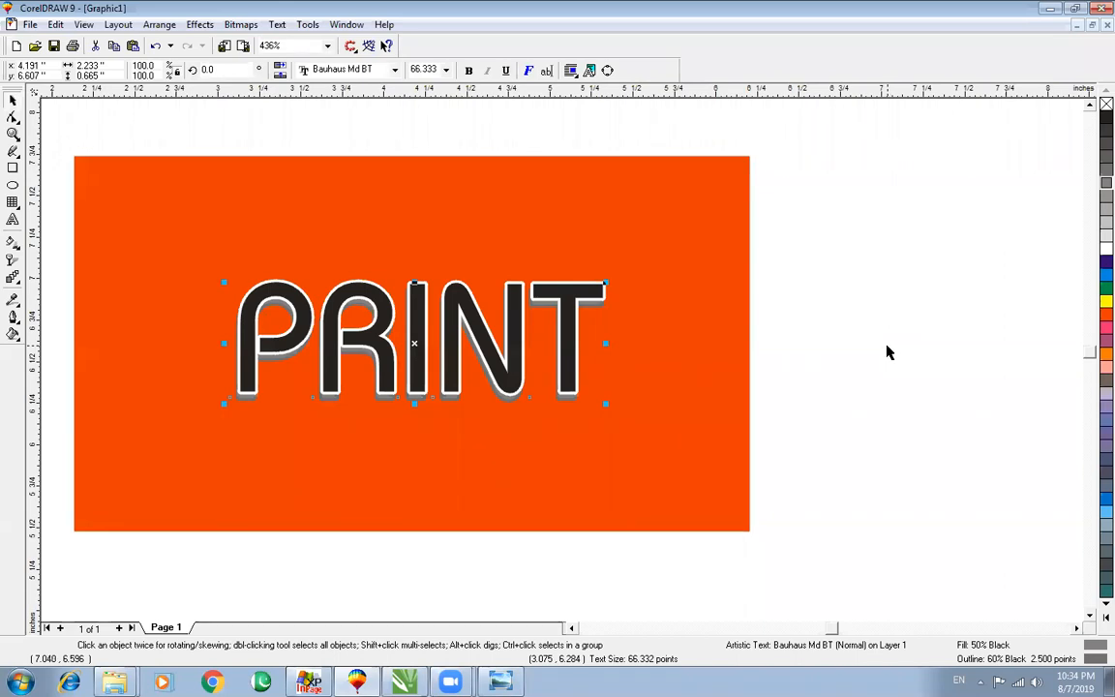
{"action": "left_click", "coordinate": [886, 347]}
Recolour the rear PRINT copy cyan and position the white-outlined front text just above it
{"action": "left_click_drag", "start_coordinate": [570, 341], "coordinate": [569, 332]}
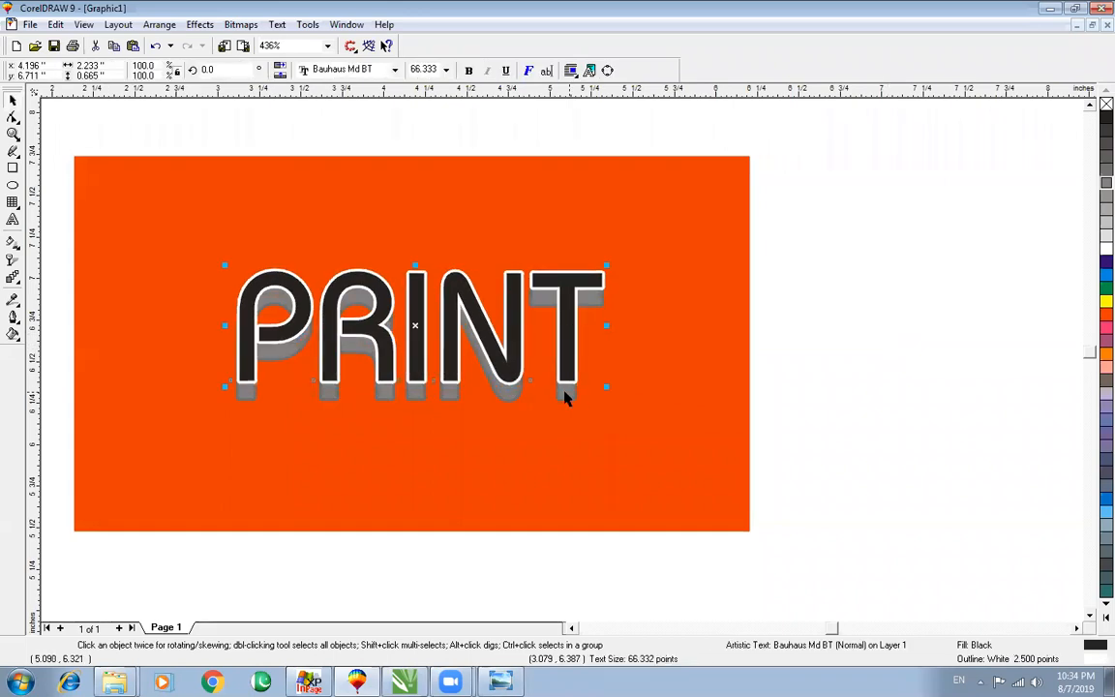
{"action": "left_click", "coordinate": [1106, 275]}
{"action": "left_click", "coordinate": [844, 359]}
{"action": "left_click_drag", "start_coordinate": [561, 287], "coordinate": [561, 302]}
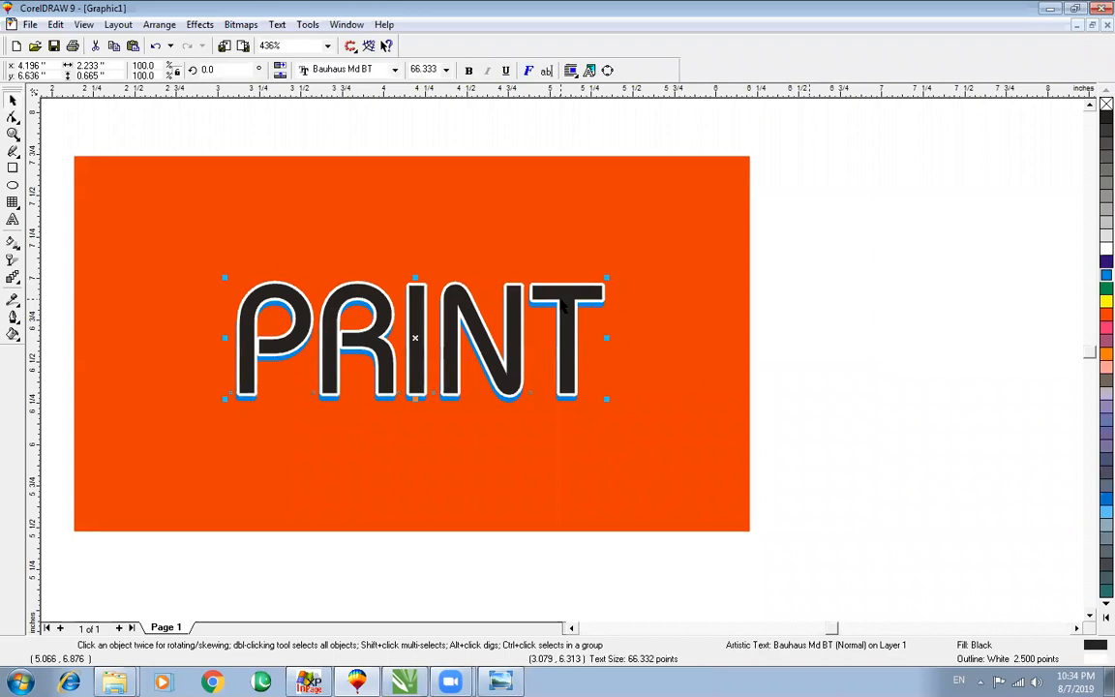